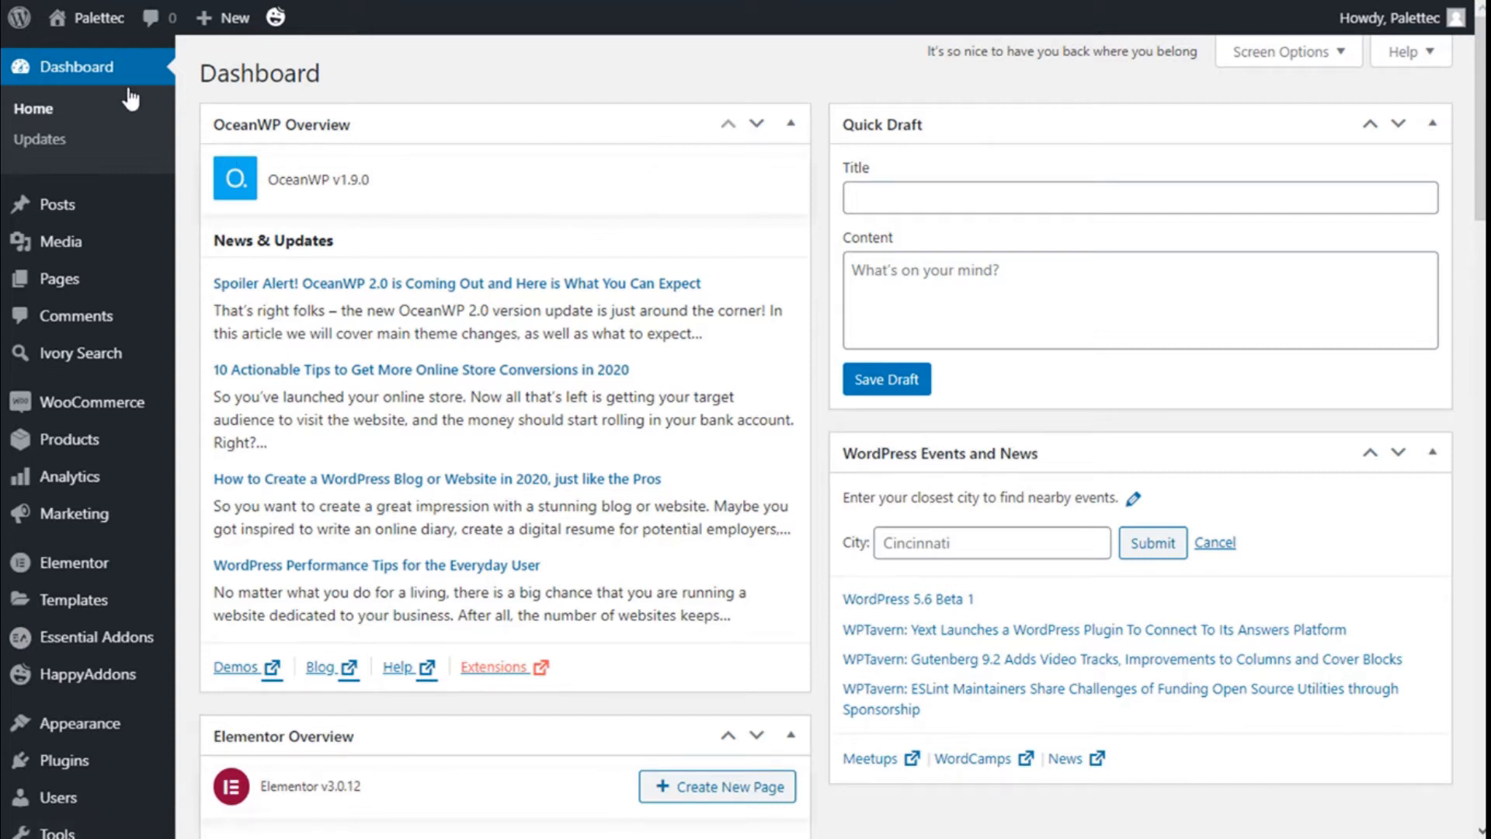
Step: Add Product 3 to the cart from the store page and open the cart to review its contents
mouse_move(94, 35)
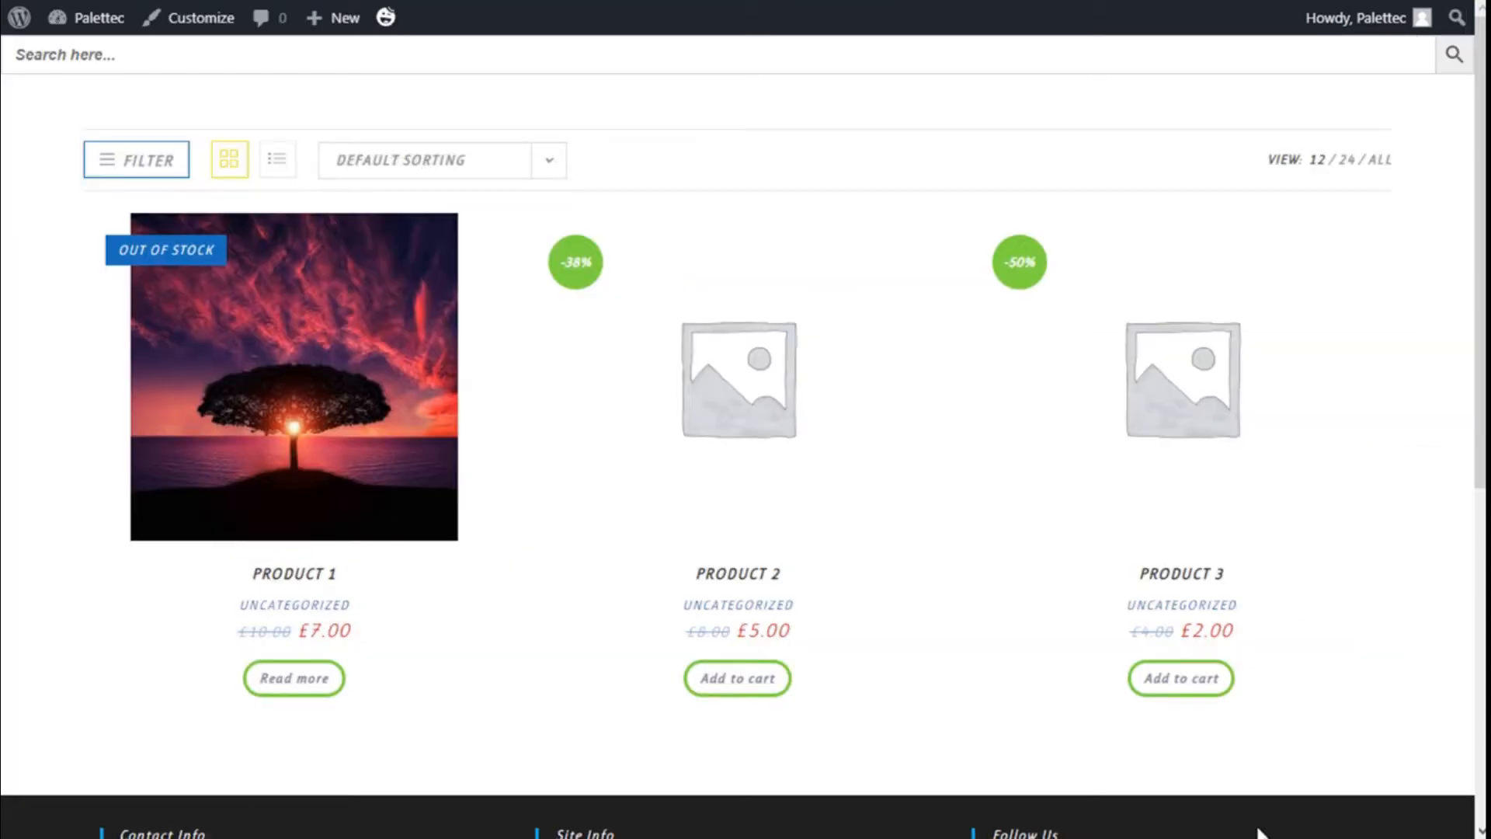
click(1197, 684)
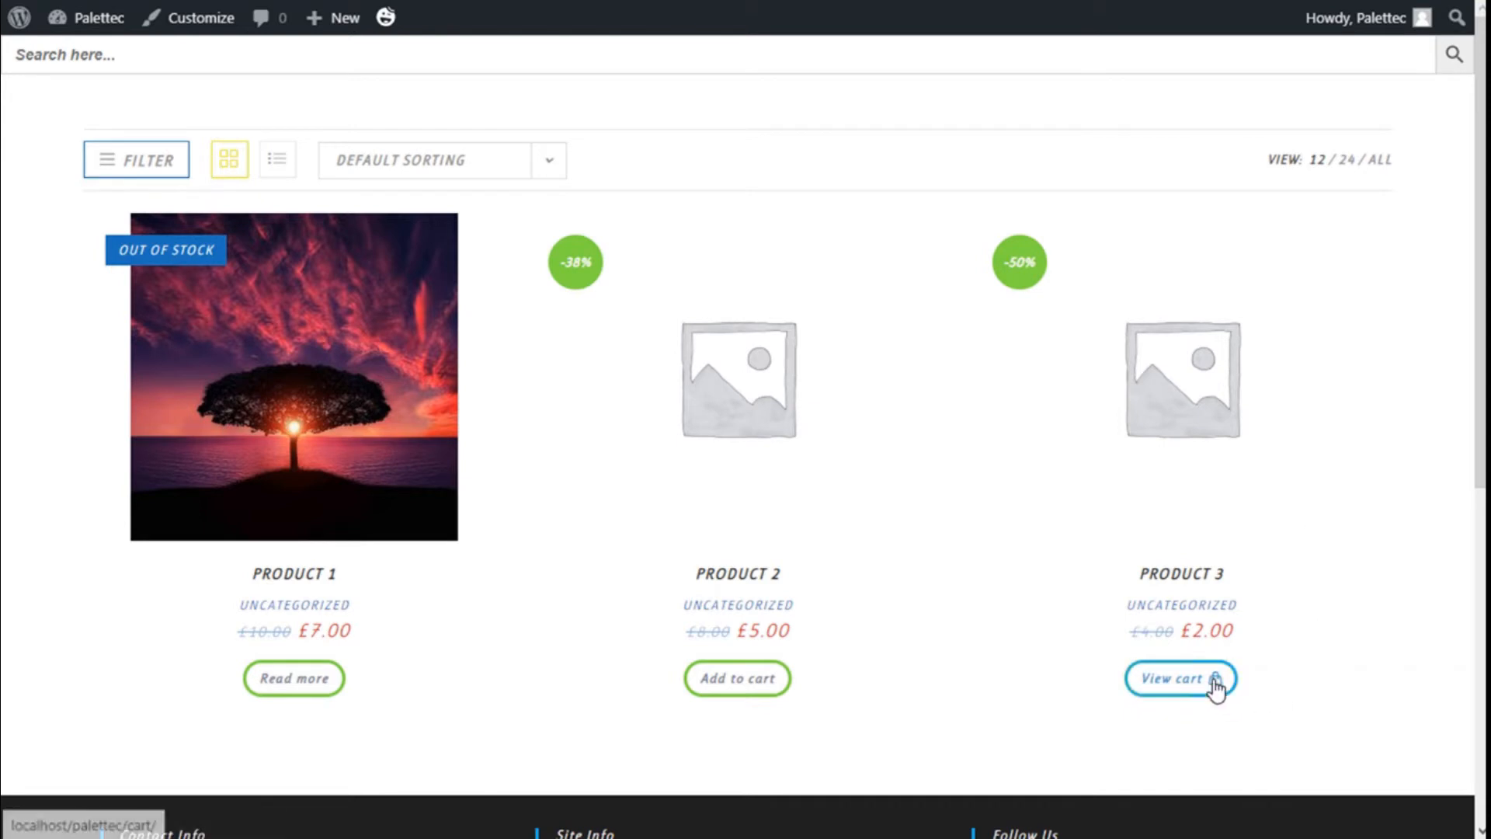
click(1214, 684)
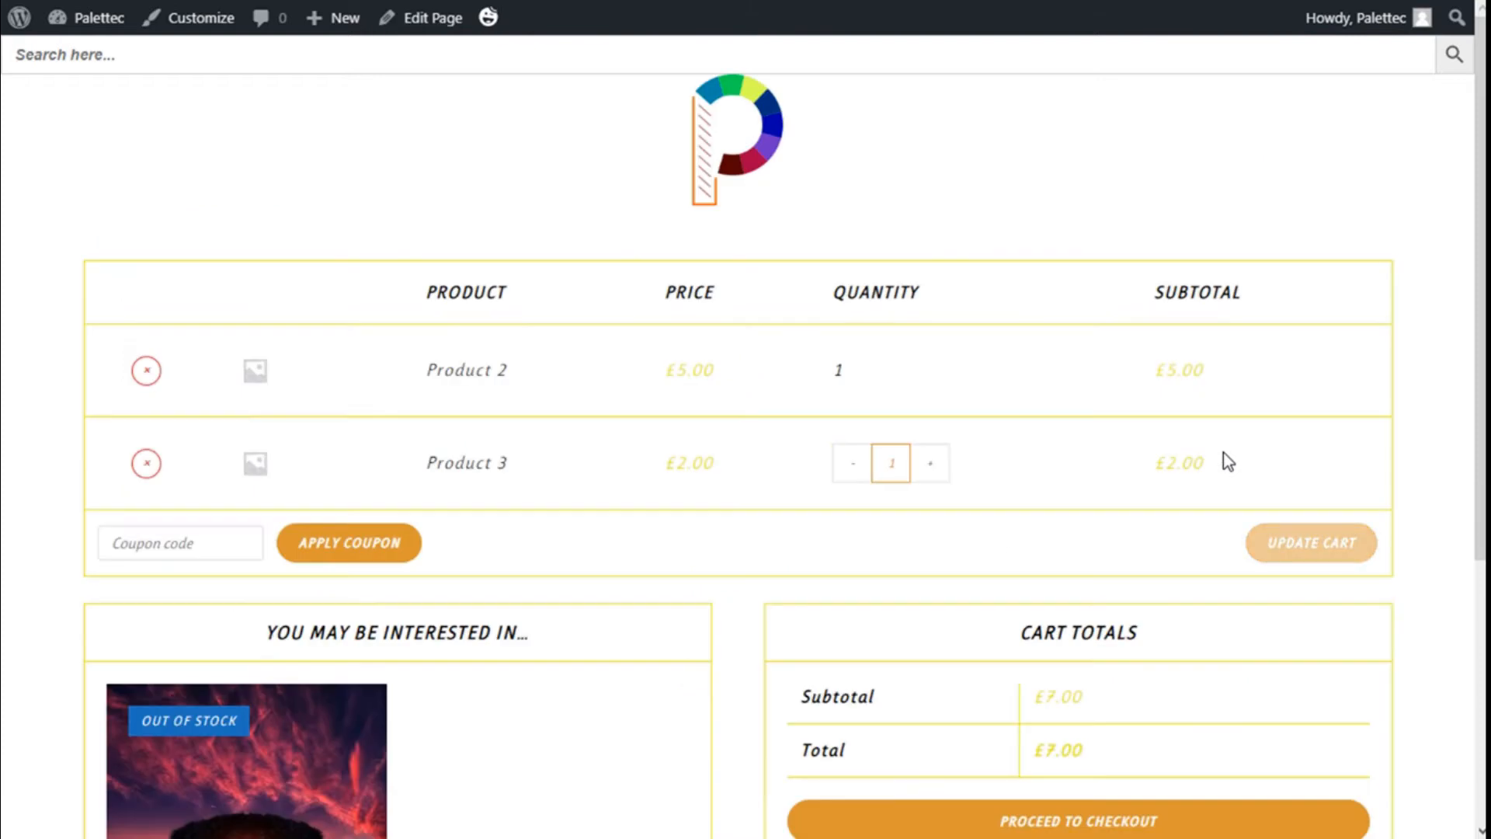
scroll(901, 338, down, 4)
scroll(391, 459, up, 3)
scroll(1085, 287, down, 4)
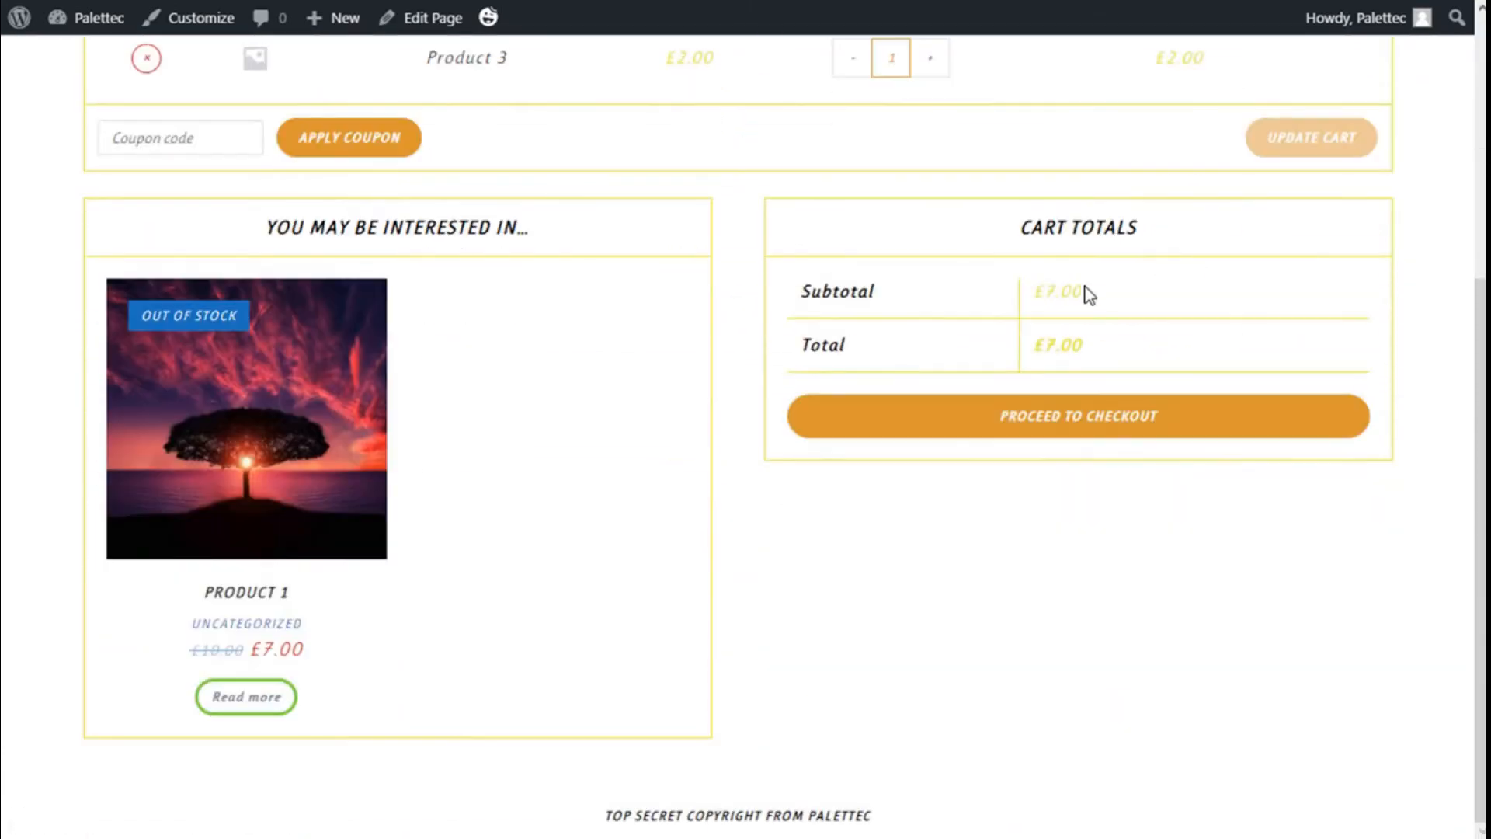
Step: Proceed to checkout and look over the billing details form and order summary
click(1085, 426)
scroll(1112, 450, down, 5)
scroll(1112, 451, up, 5)
scroll(1112, 451, down, 10)
scroll(1112, 450, up, 3)
scroll(927, 516, up, 8)
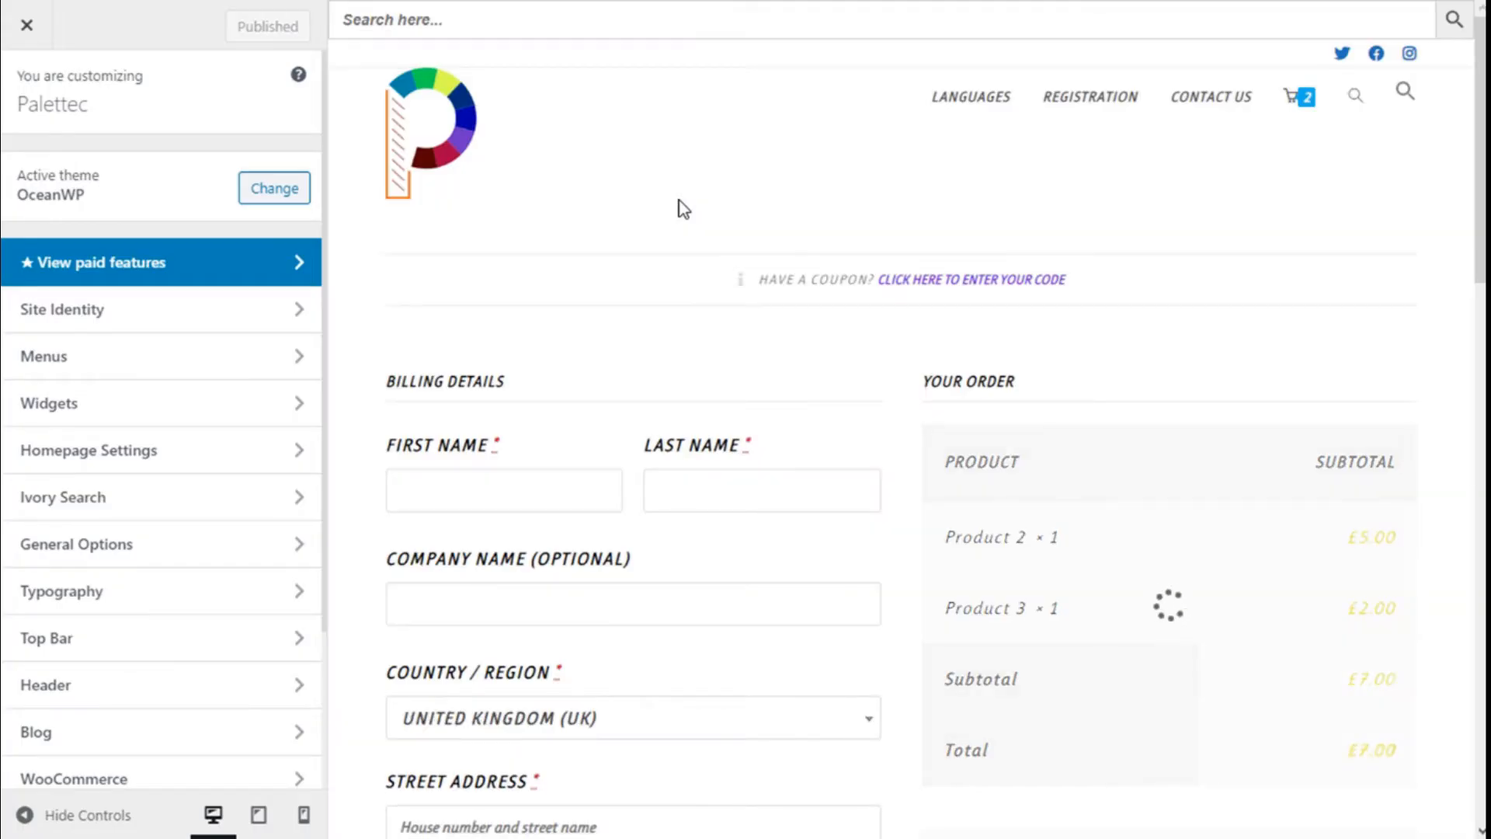
Step: Open the WooCommerce Checkout settings in the theme customizer
scroll(183, 380, down, 3)
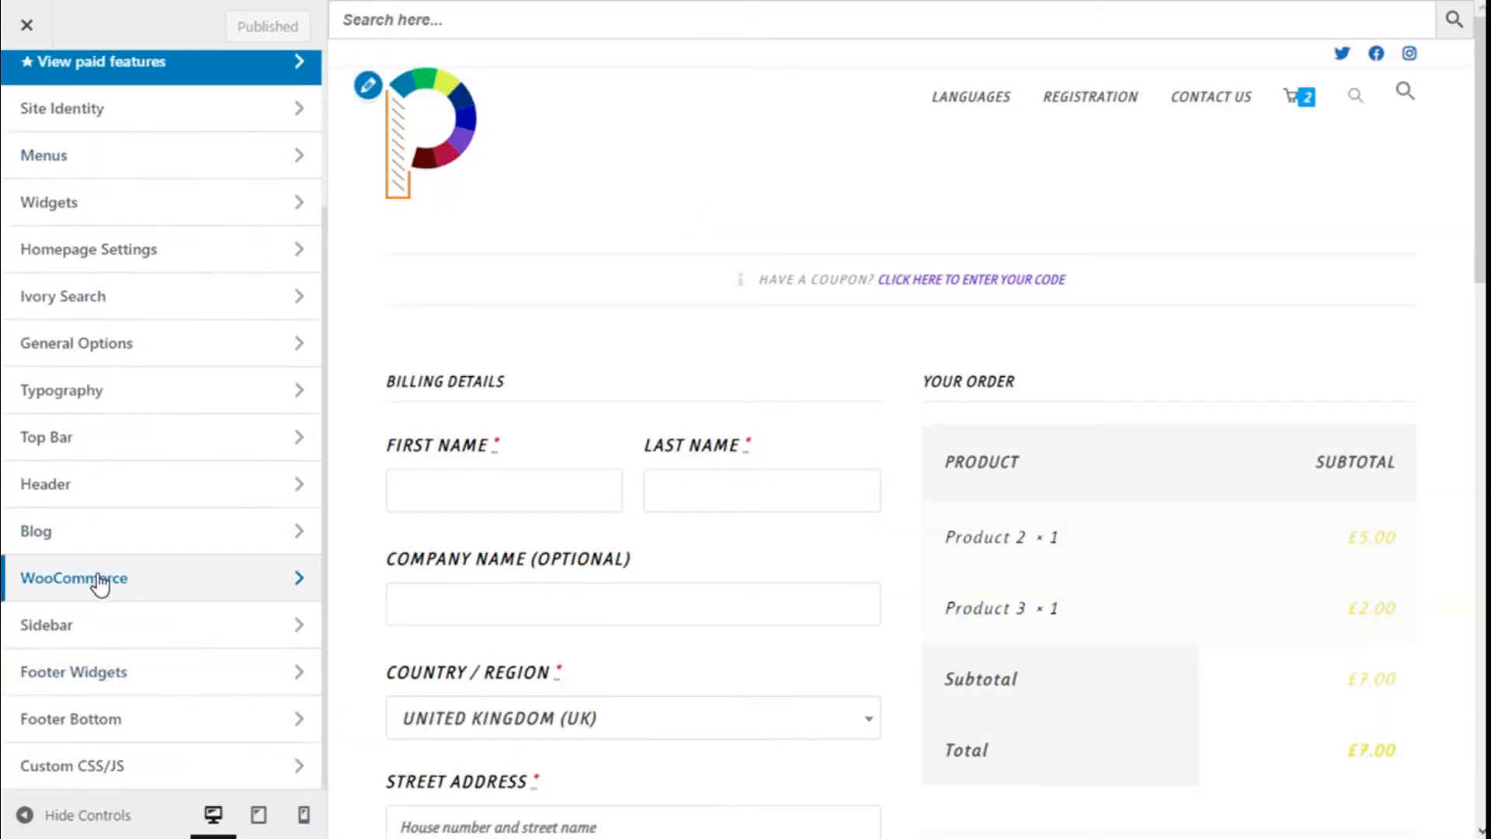
click(100, 585)
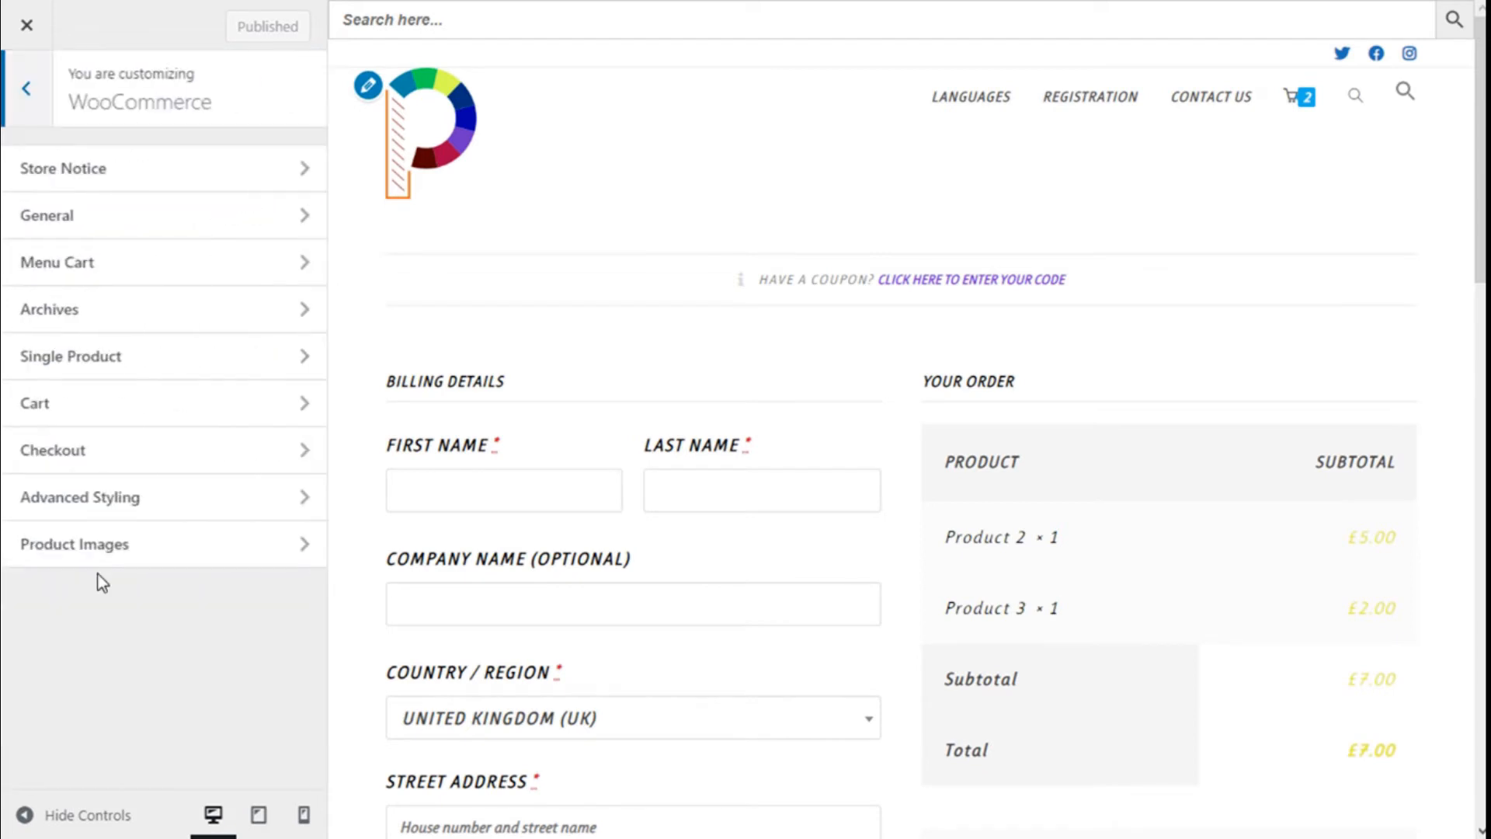
click(134, 466)
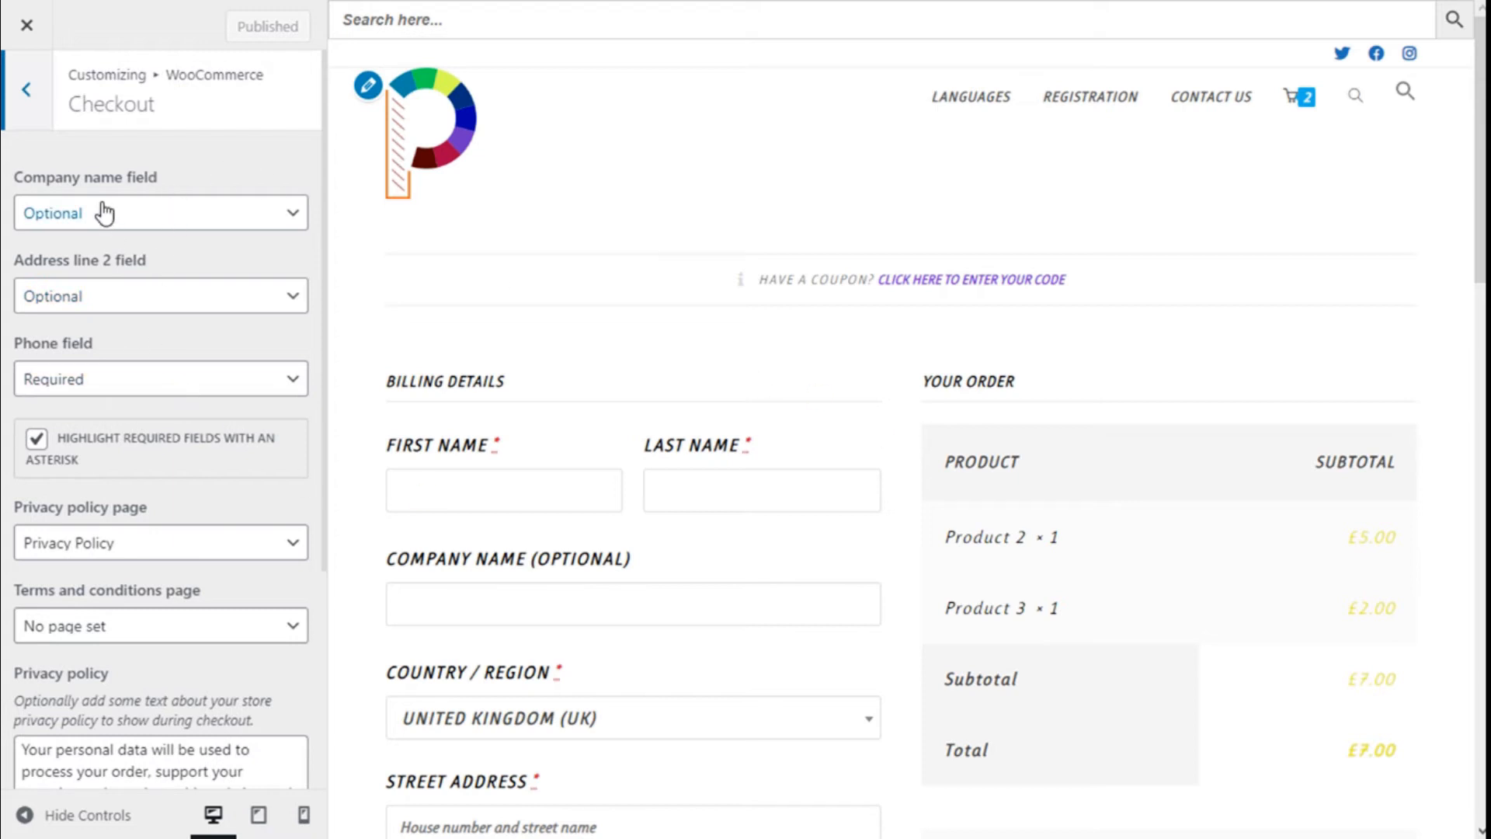
Step: Set the checkout form's Company name field to Hidden and check the preview
scroll(613, 279, down, 3)
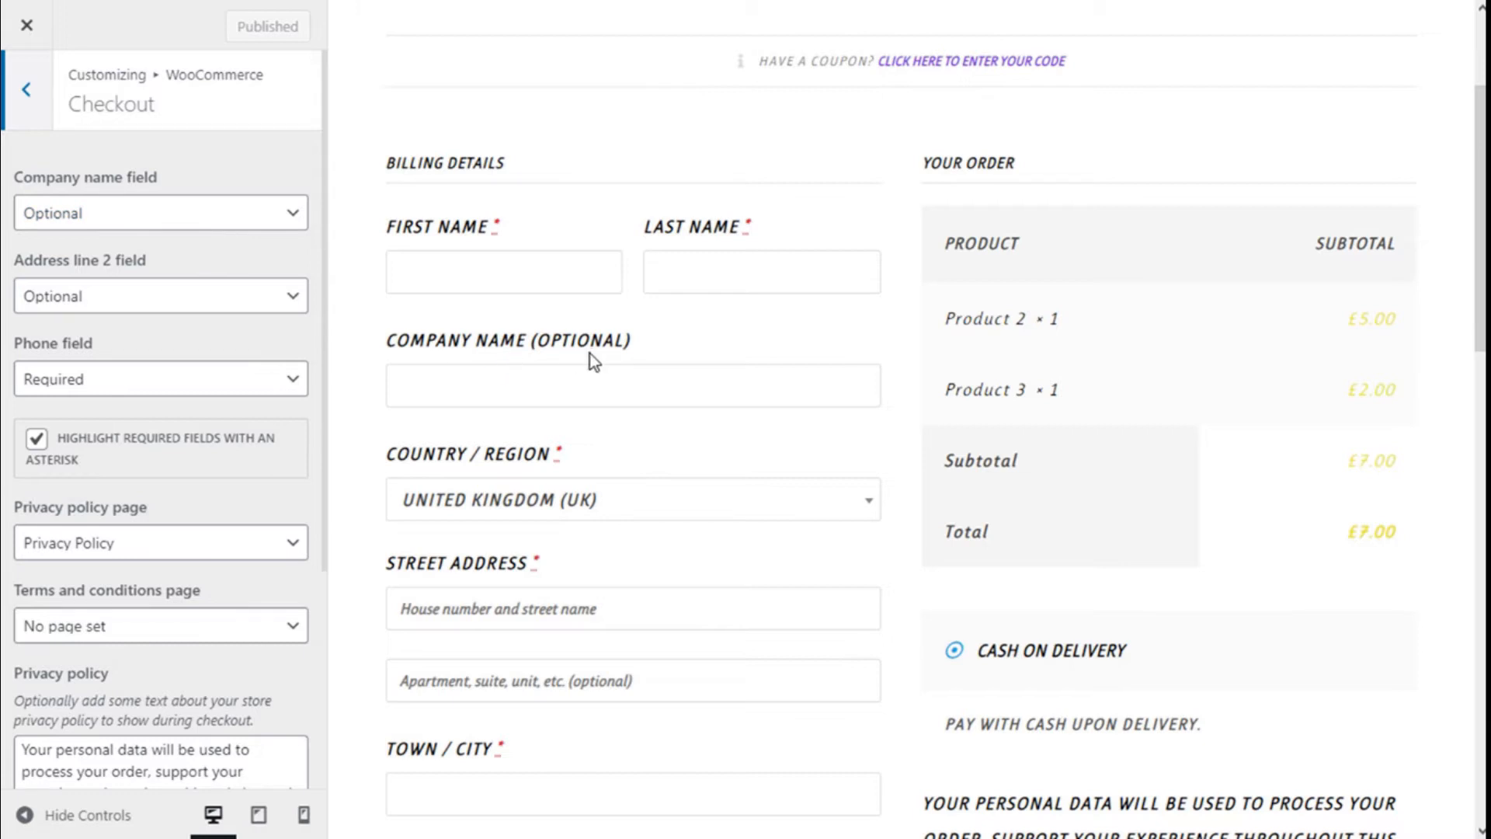
click(194, 224)
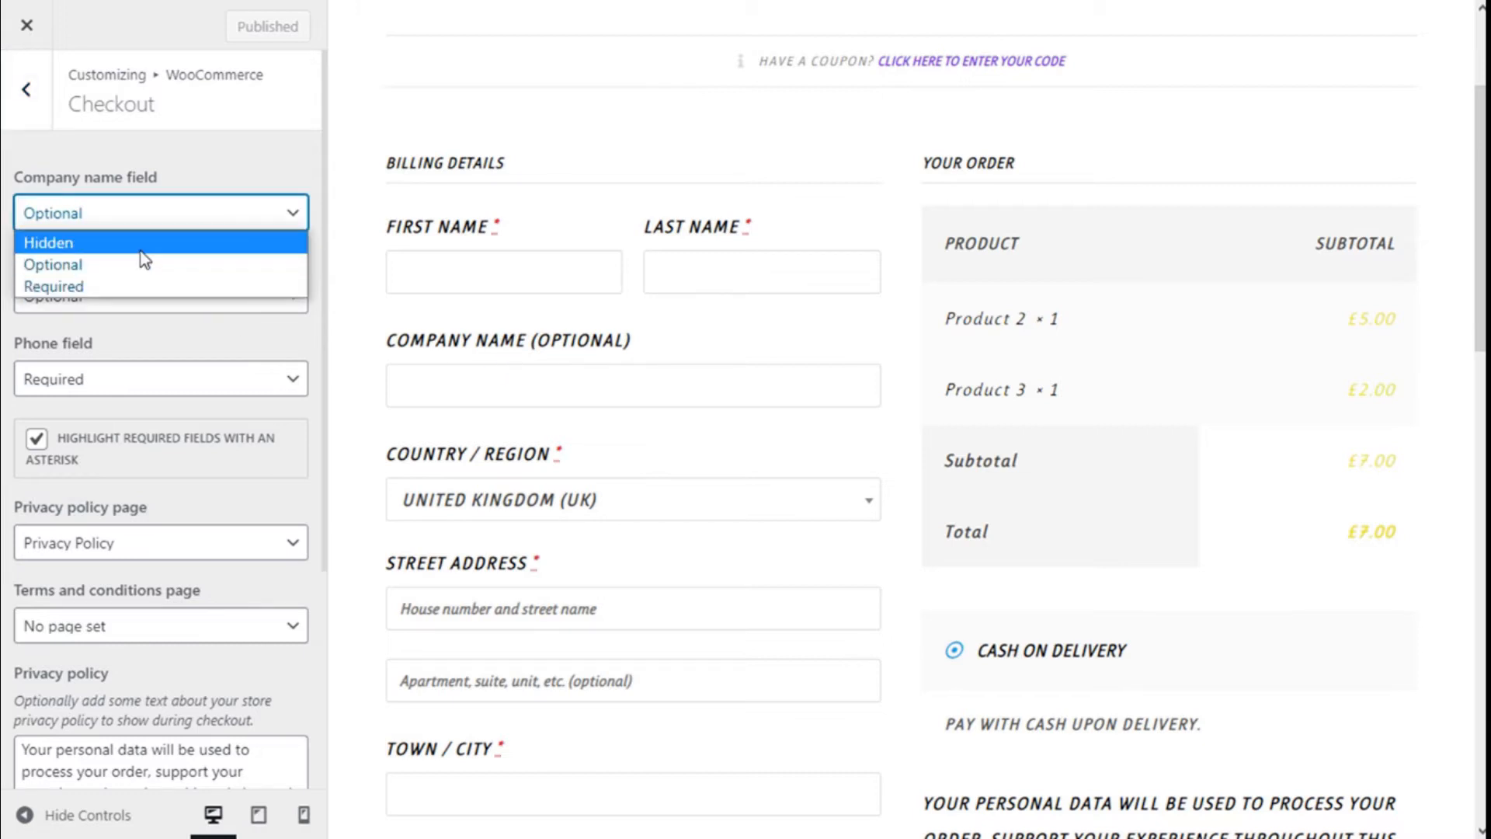
click(90, 244)
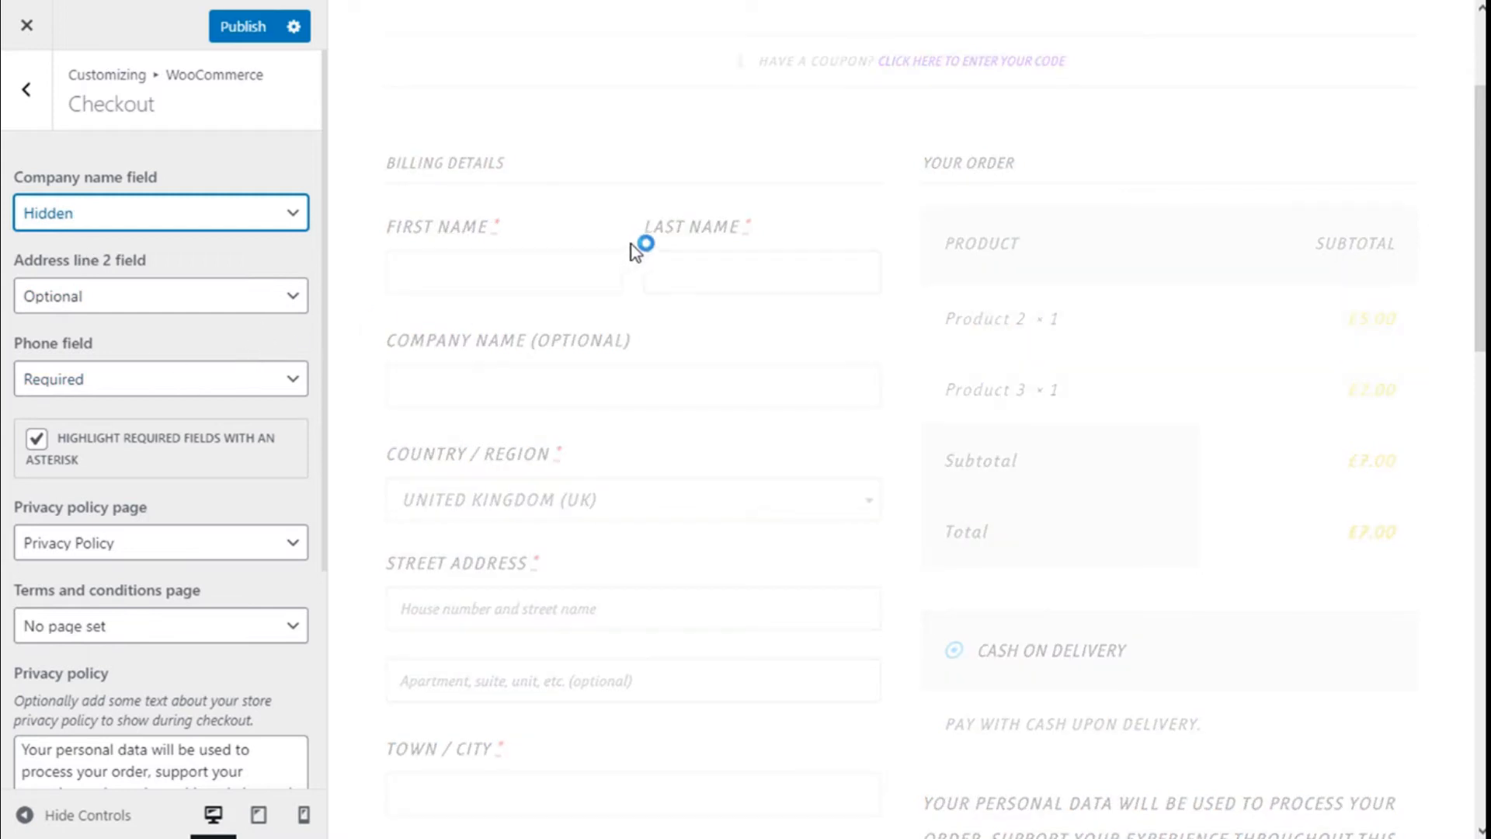
scroll(654, 285, down, 1)
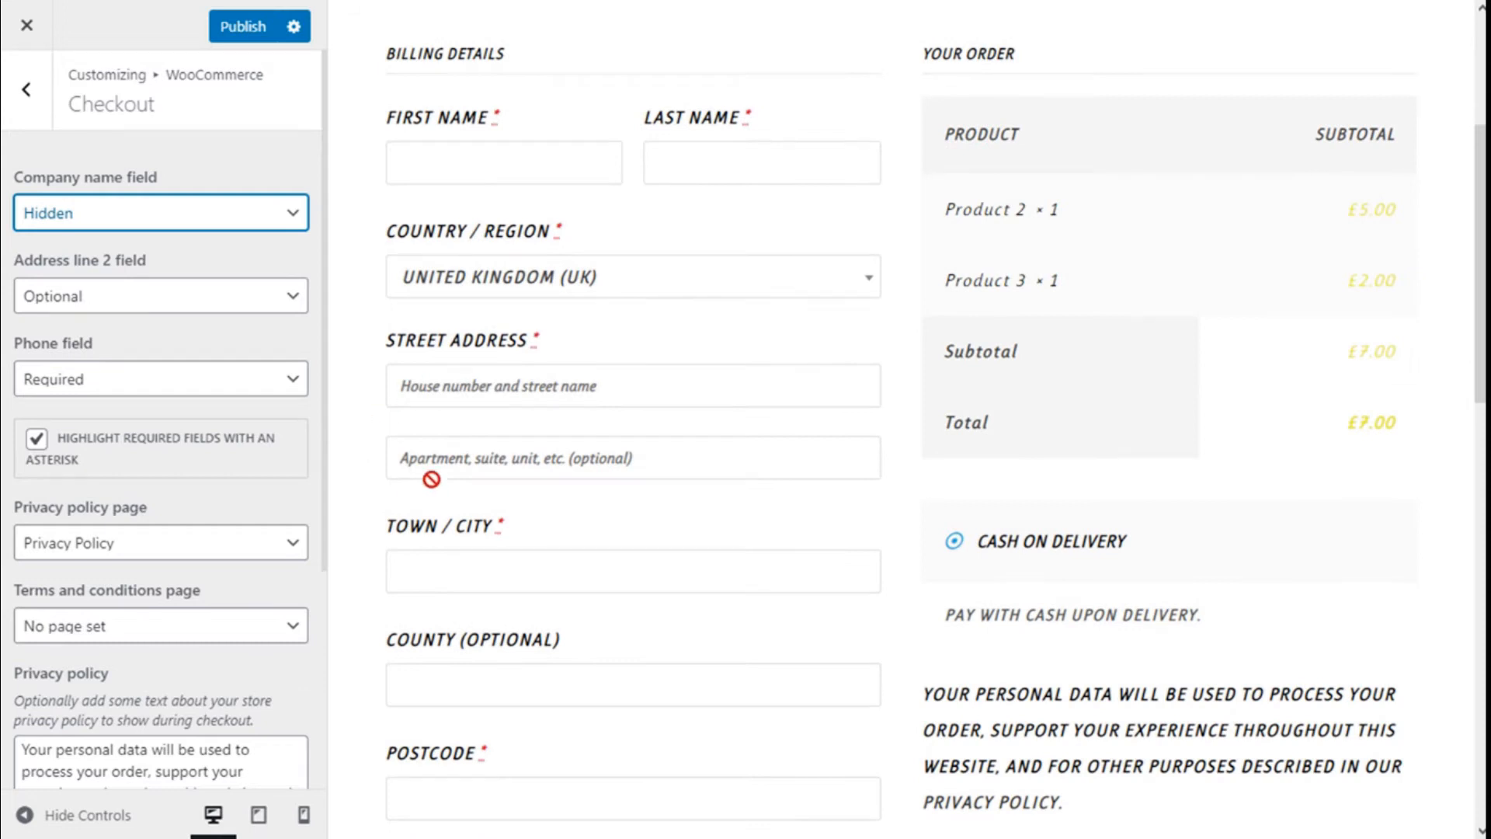
Step: Set the checkout form's Address line 2 field to Hidden and check the preview
click(104, 293)
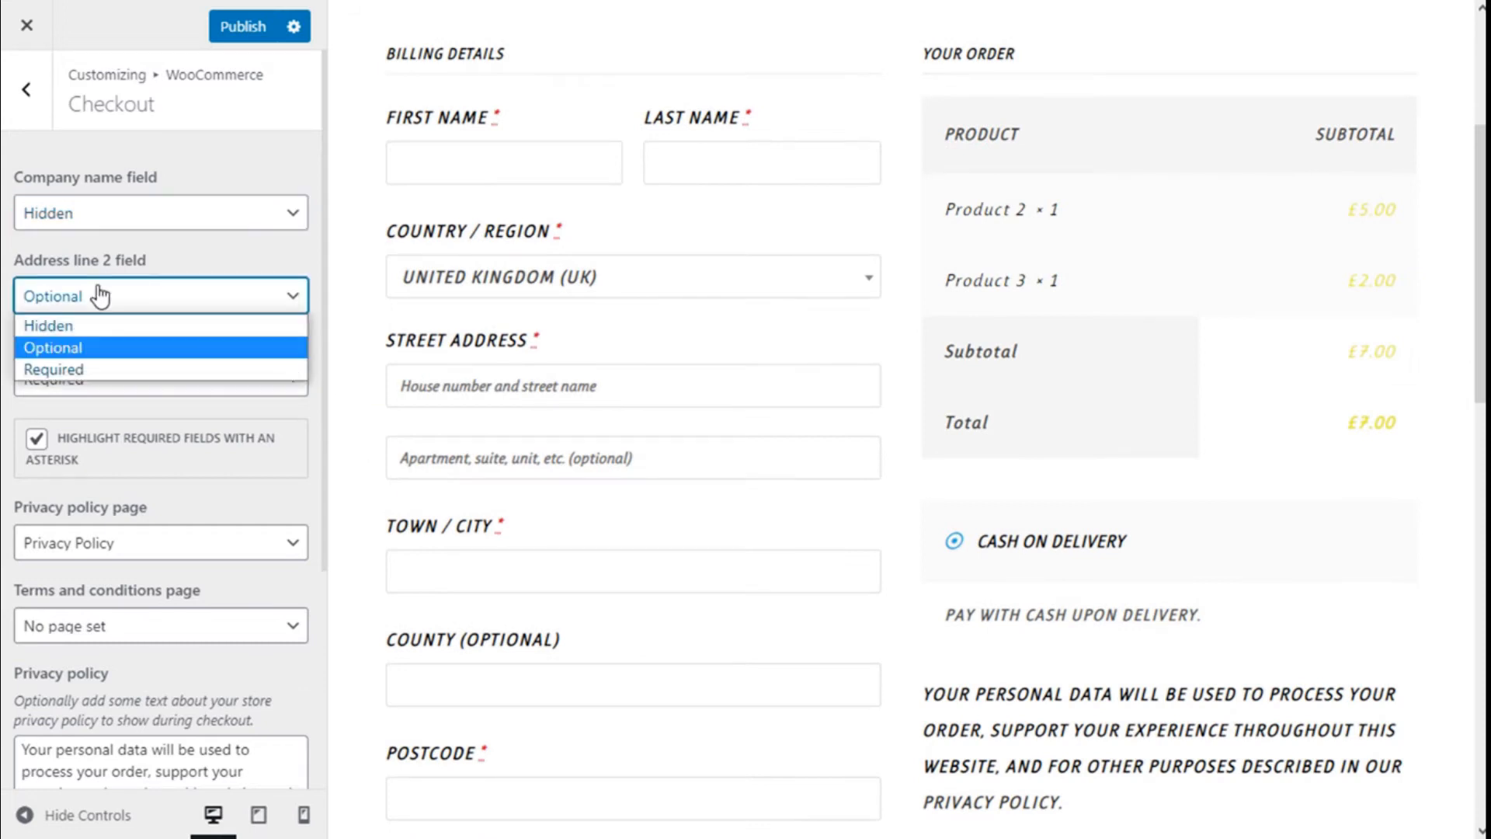
click(190, 271)
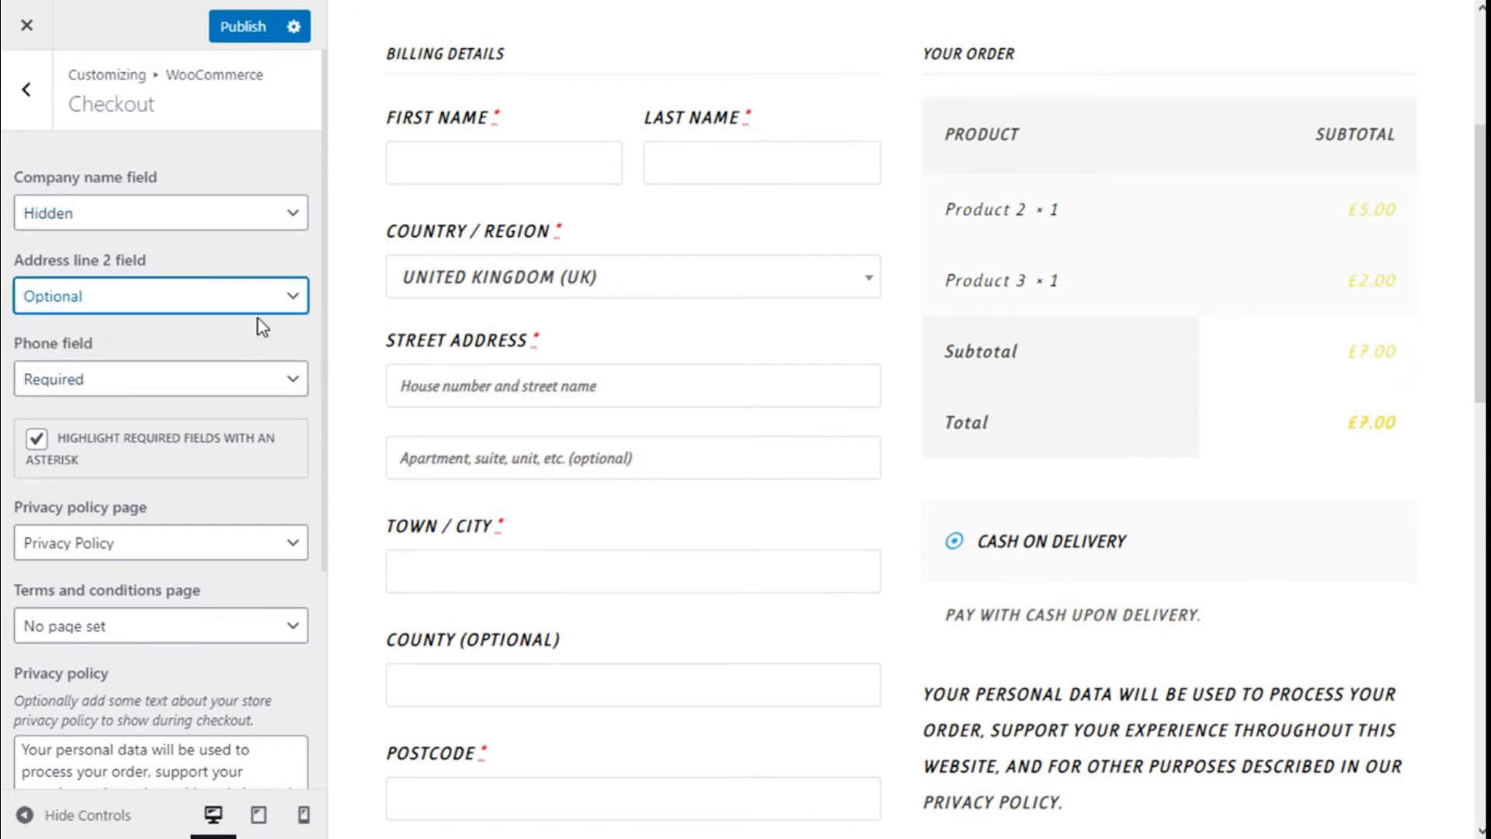
click(210, 304)
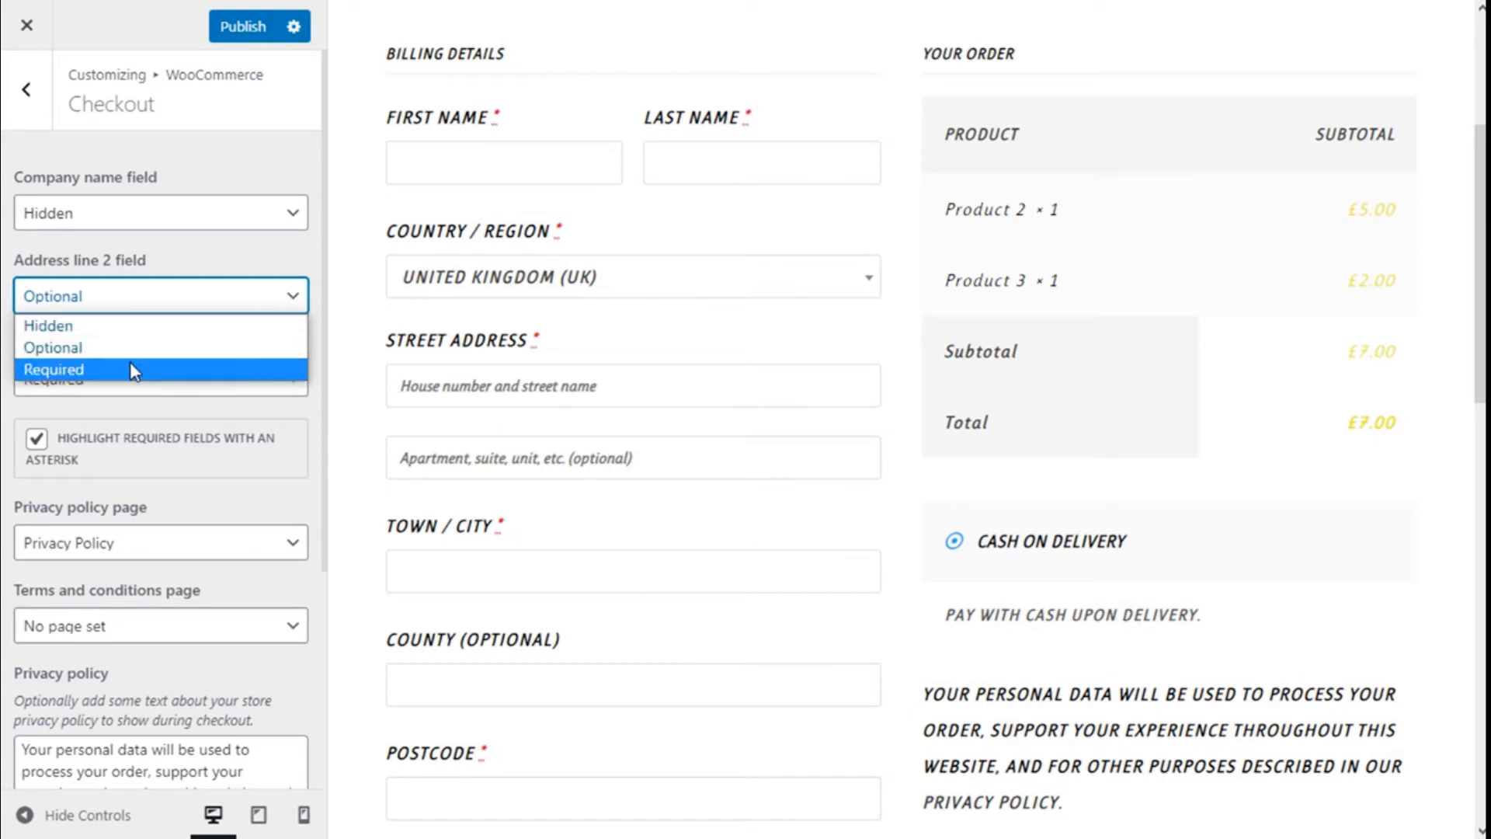
click(128, 326)
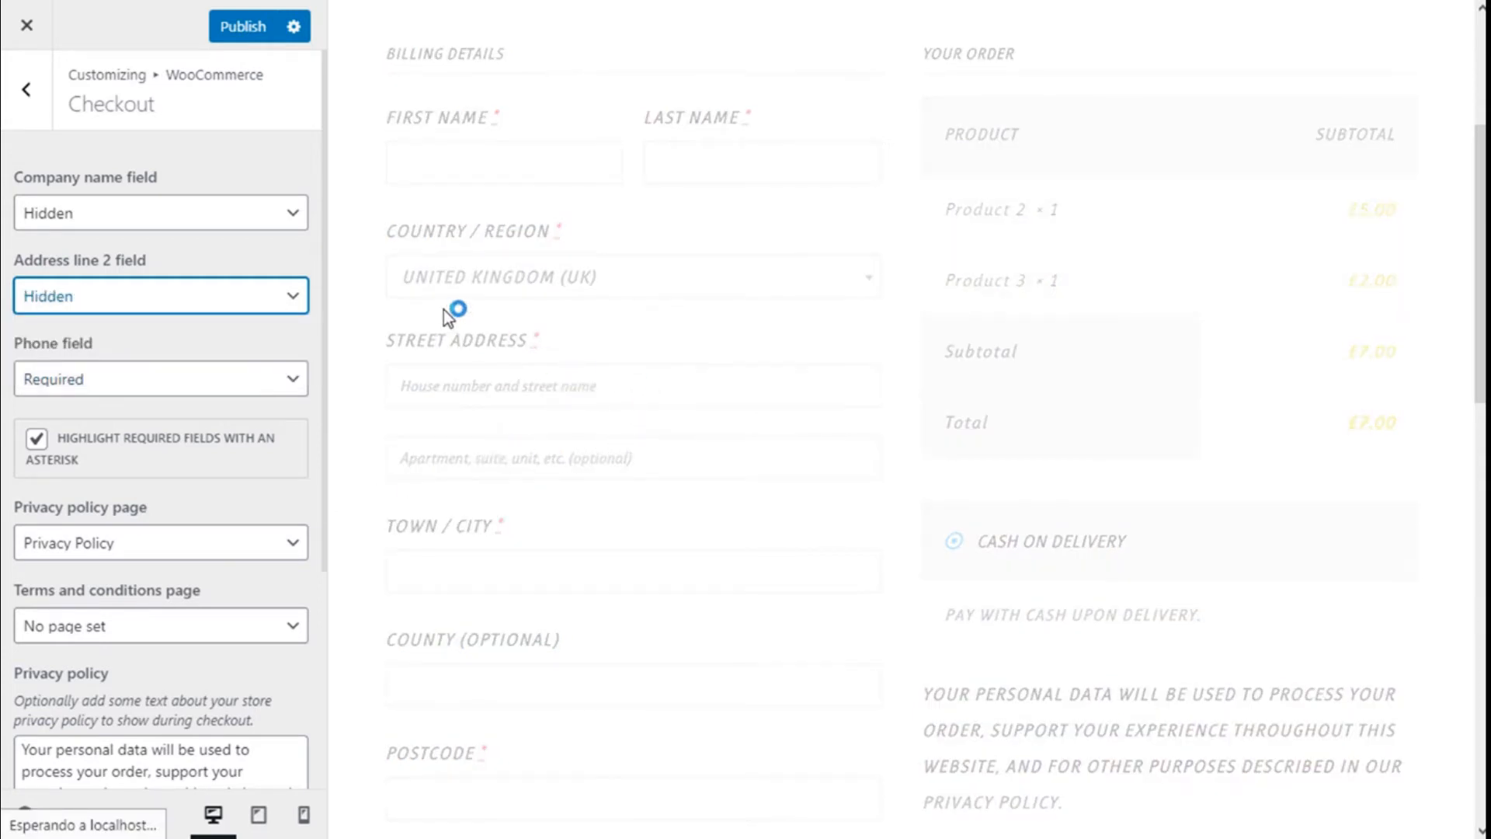
scroll(444, 310, down, 1)
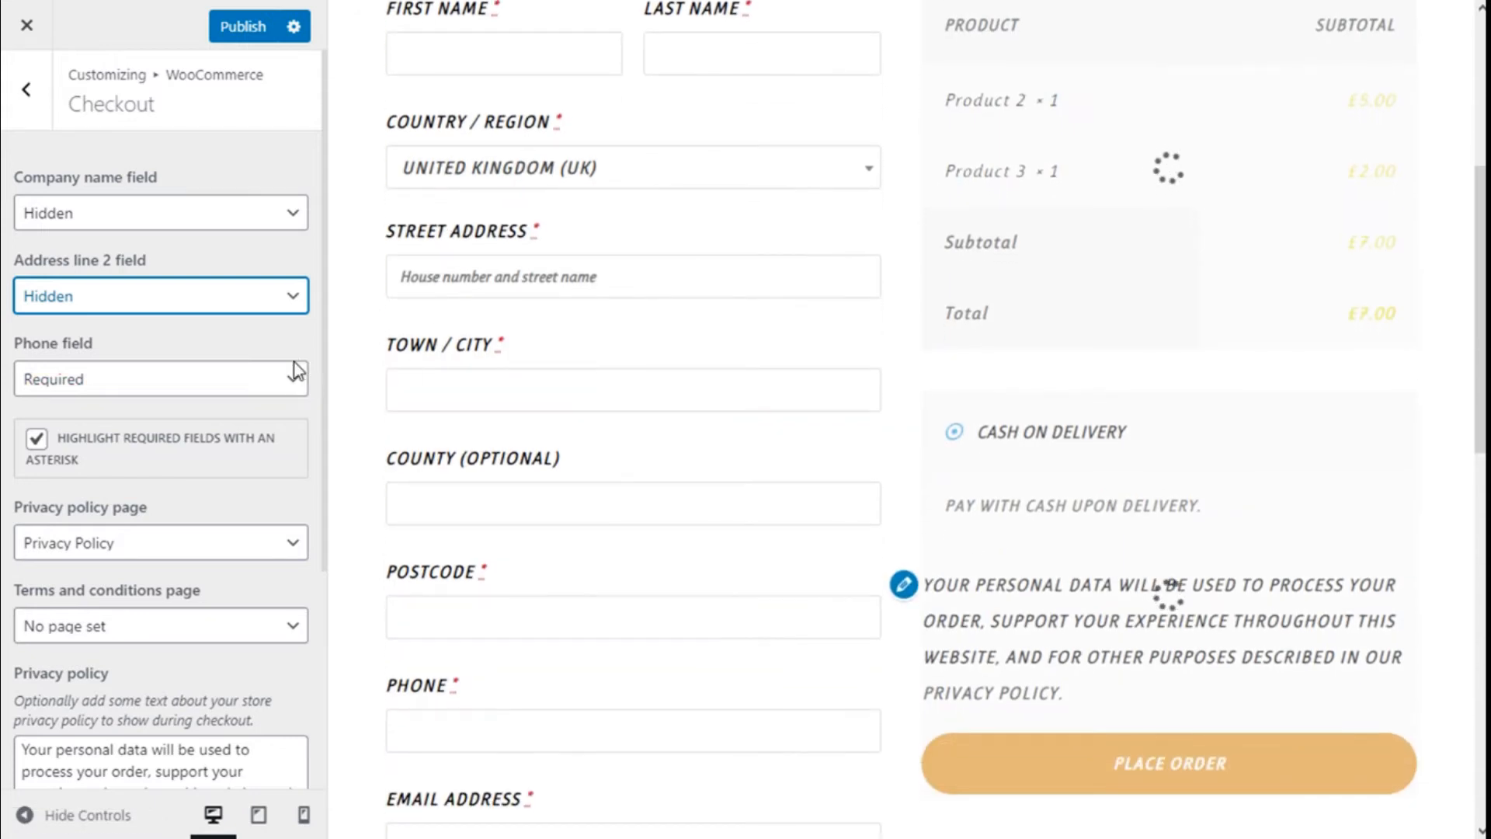
Step: Examine the choices for the phone field, privacy policy page and terms and conditions page without changing them
click(160, 383)
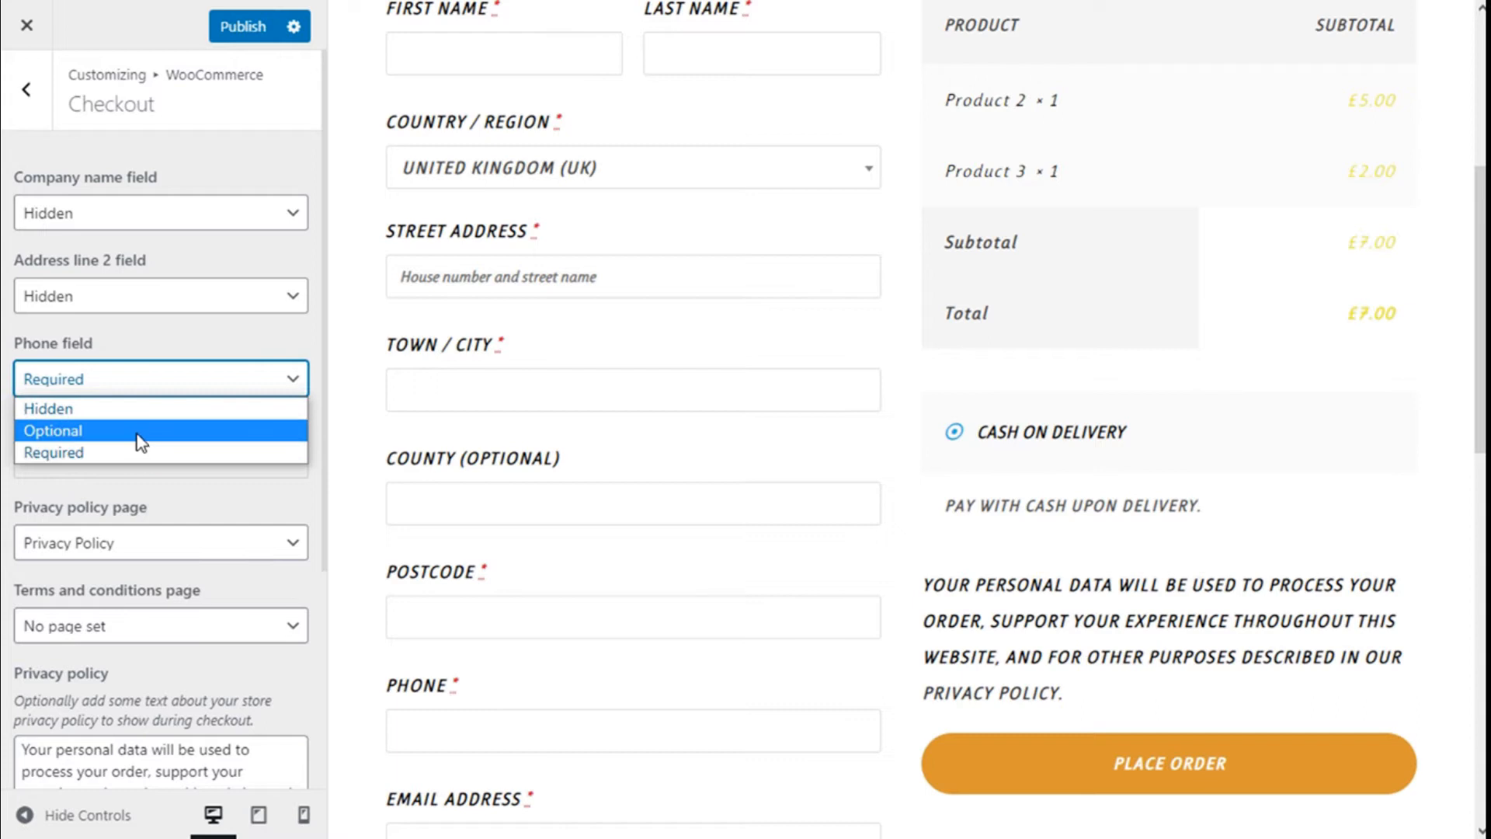
click(146, 323)
scroll(233, 327, down, 3)
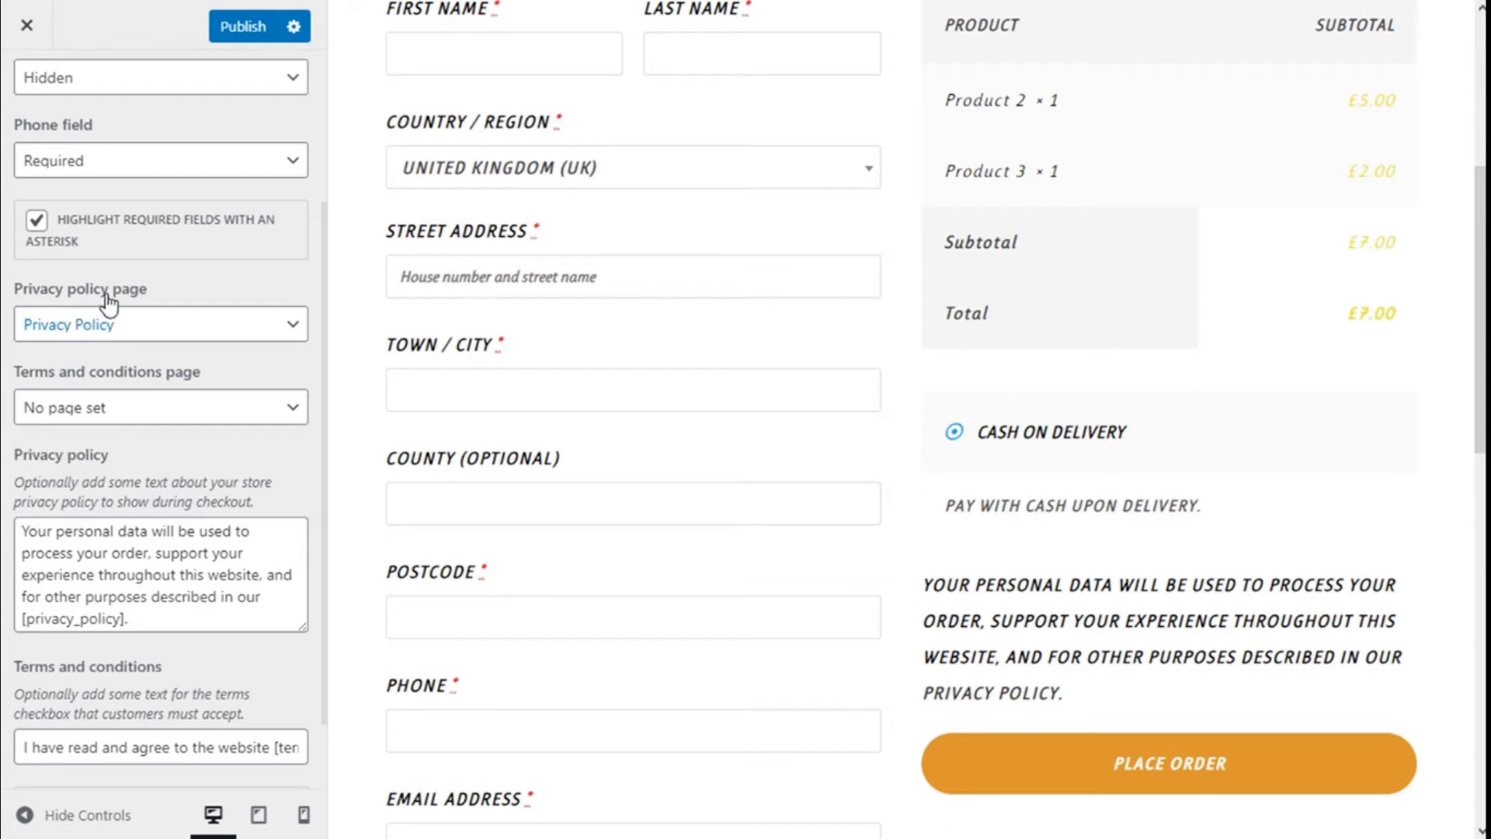
click(160, 324)
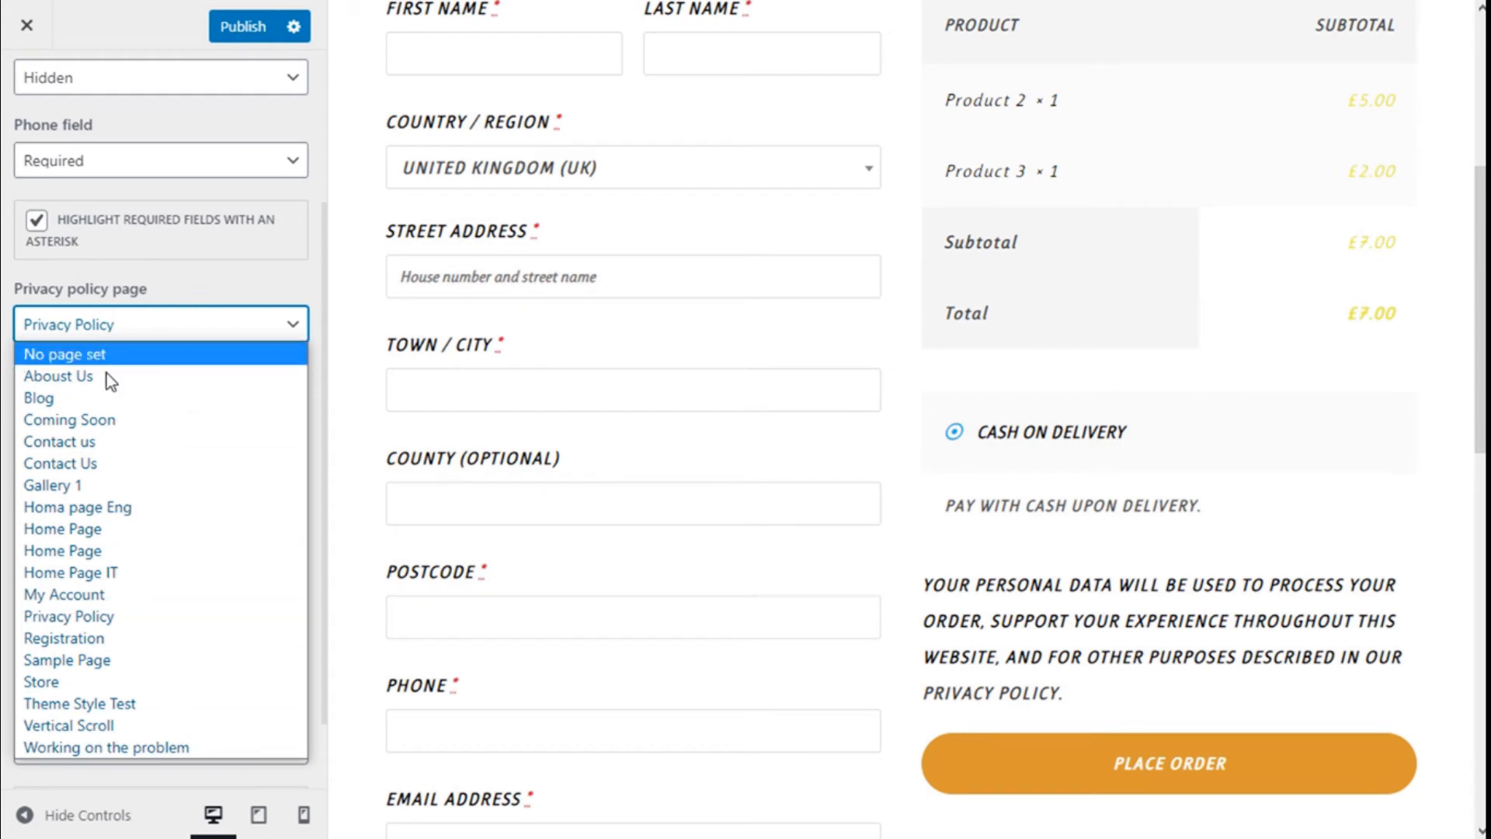
click(183, 279)
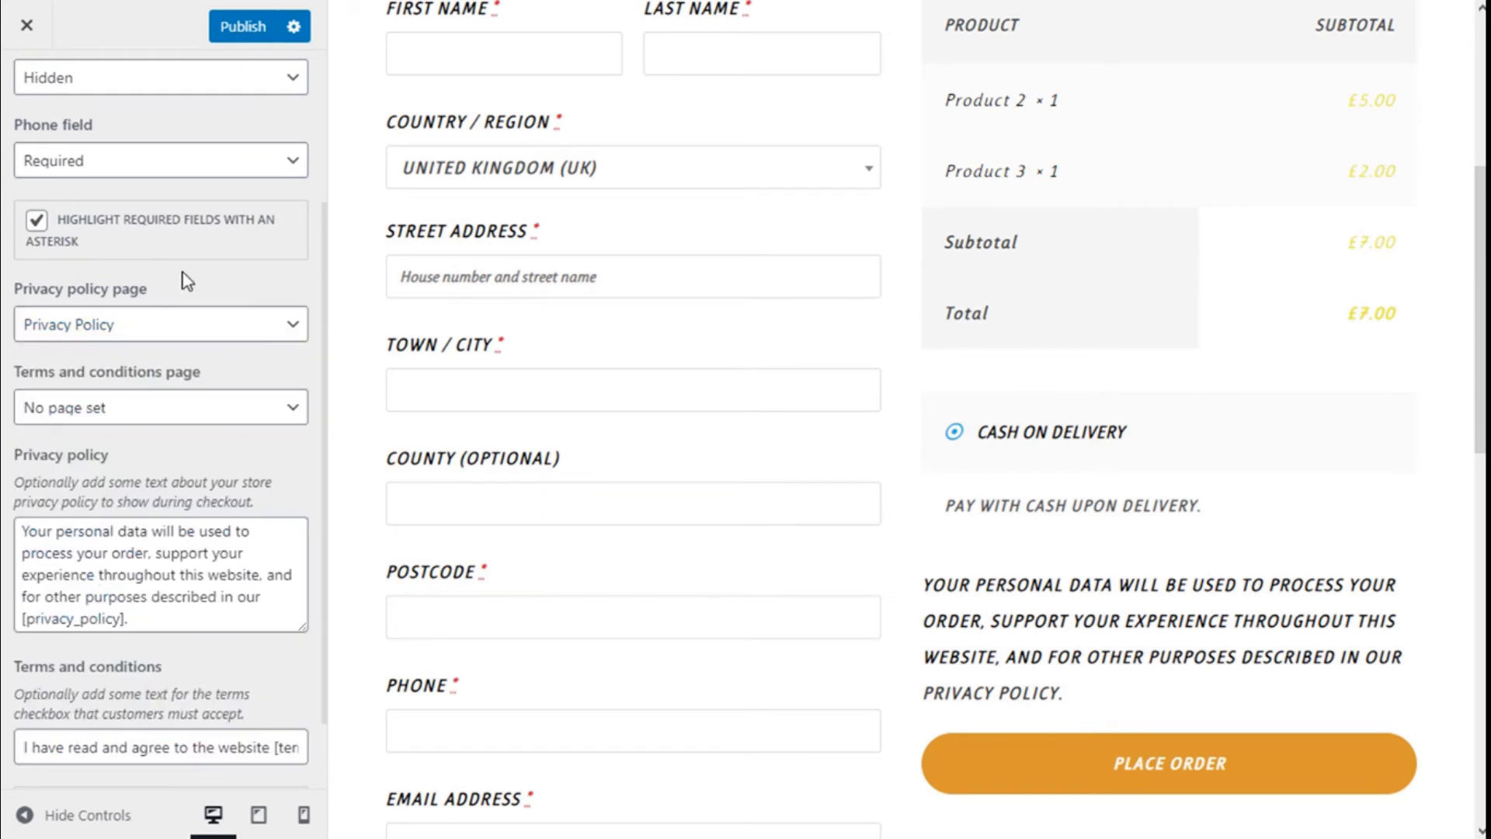
scroll(183, 295, down, 1)
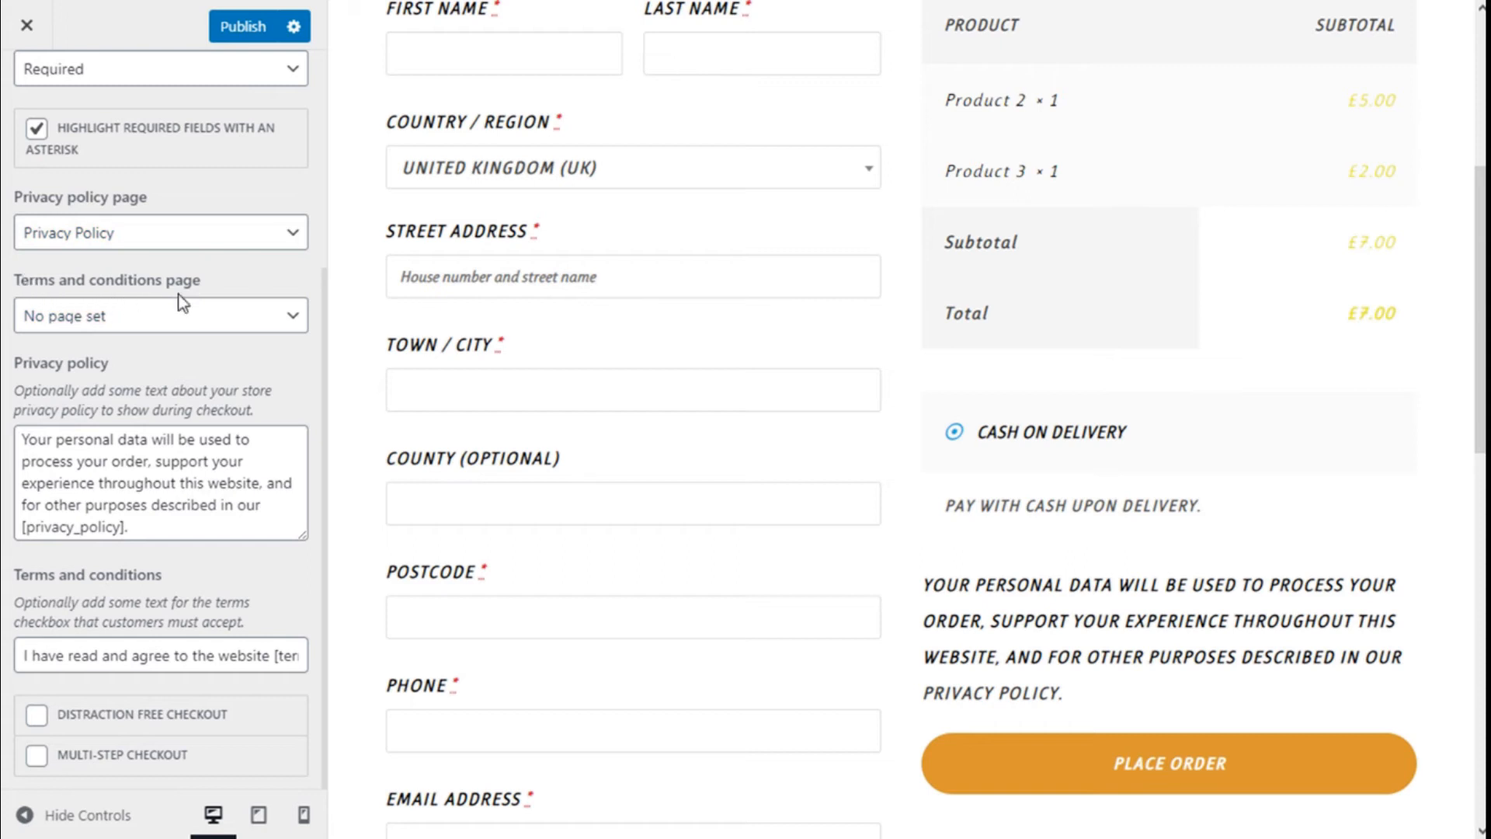
click(187, 315)
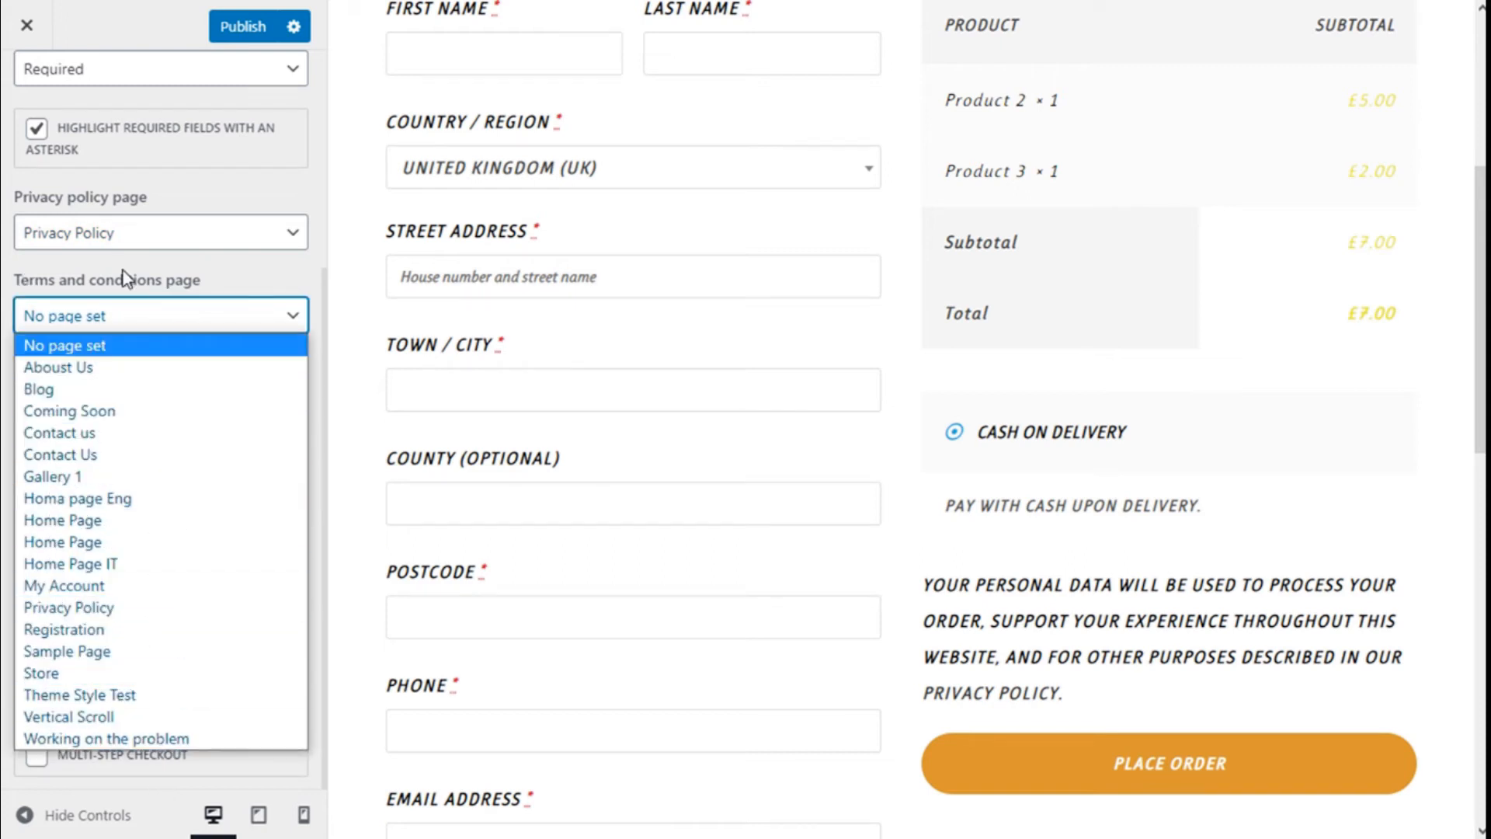
click(155, 293)
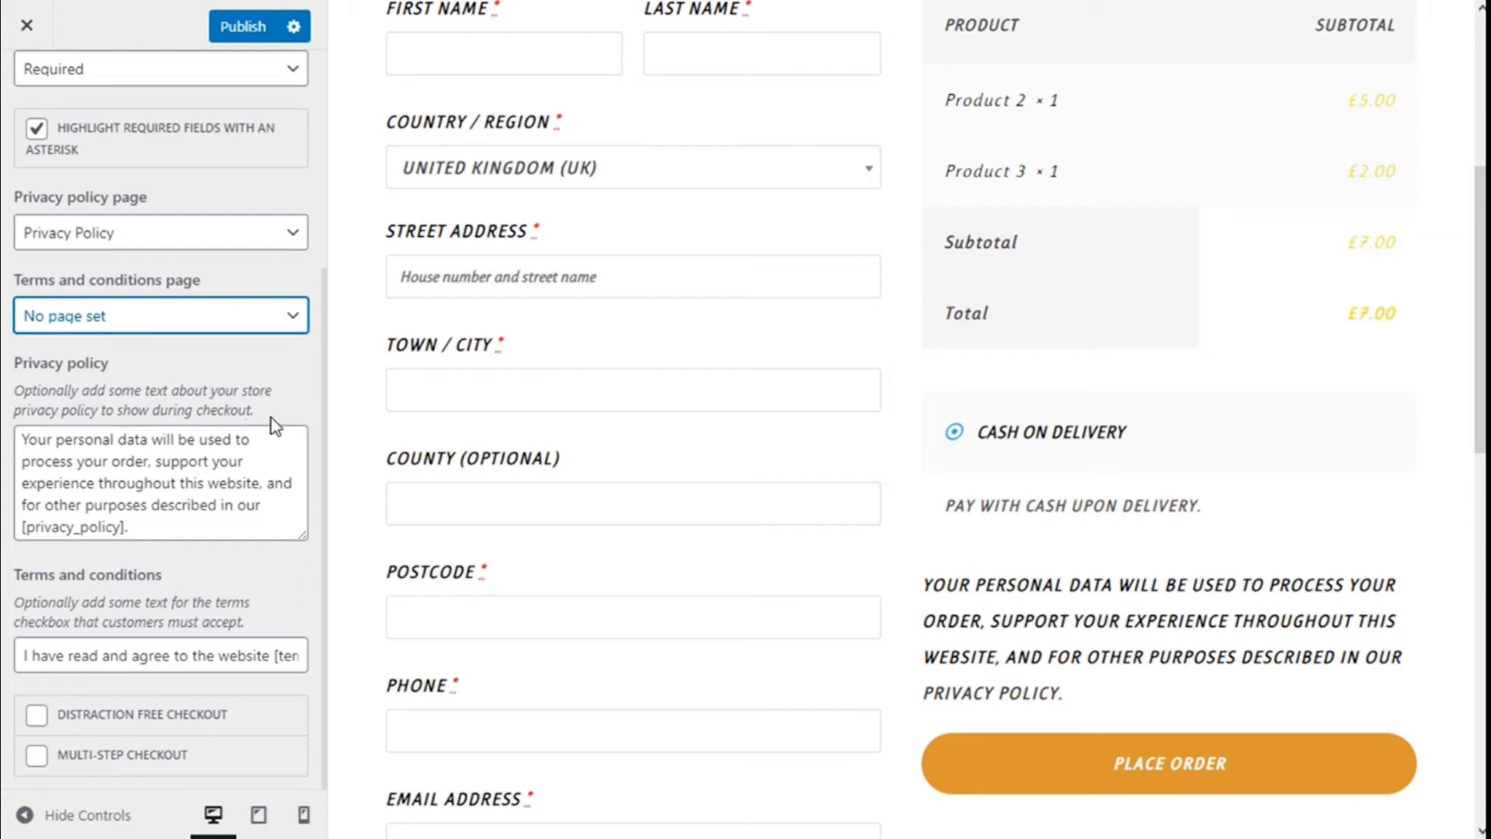
Step: Examine the editable privacy policy and terms and conditions texts alongside the checkout preview
click(139, 524)
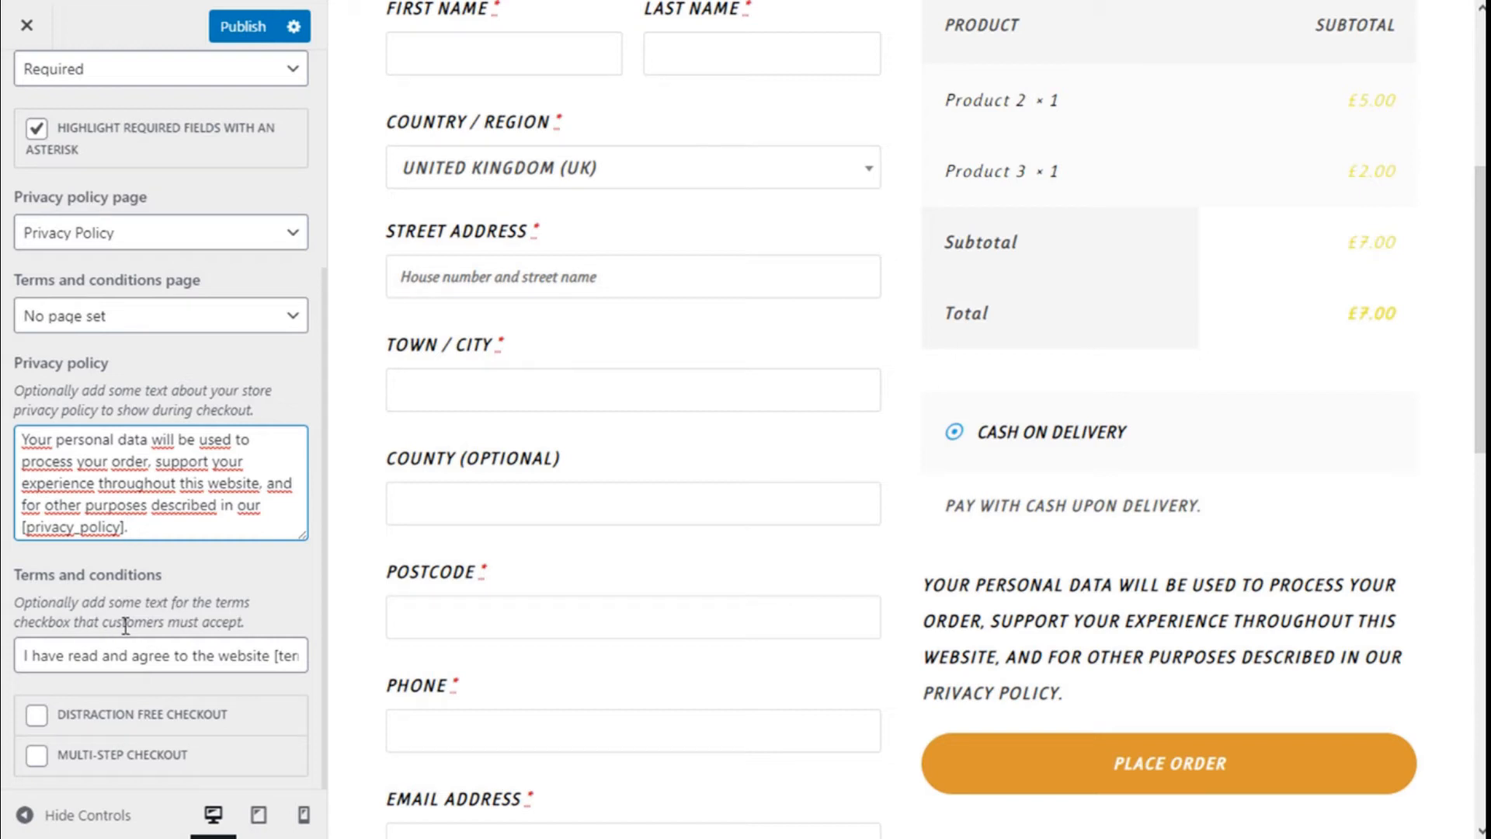
click(30, 663)
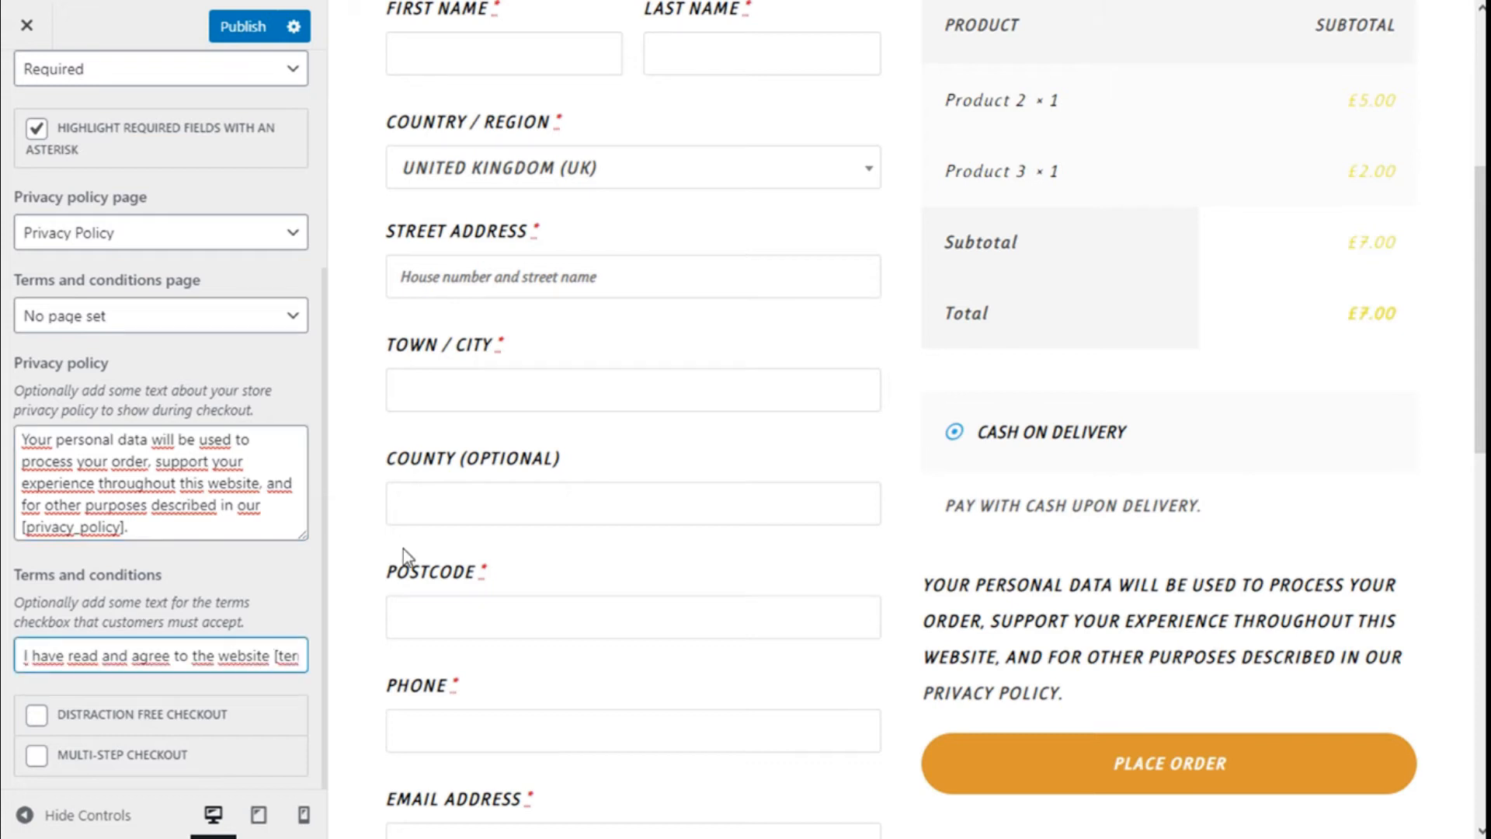
scroll(424, 509, down, 7)
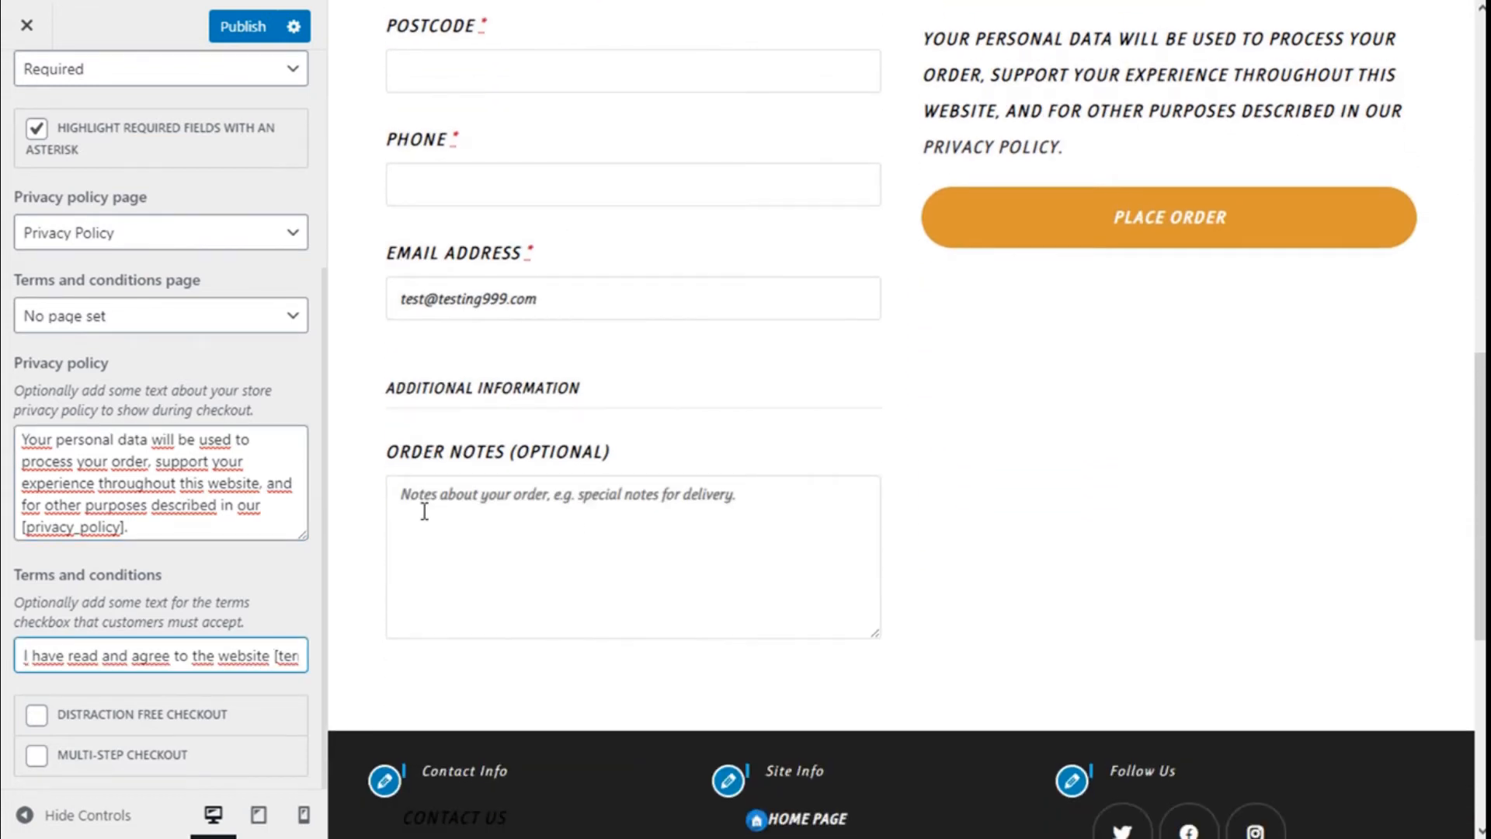
scroll(627, 466, up, 6)
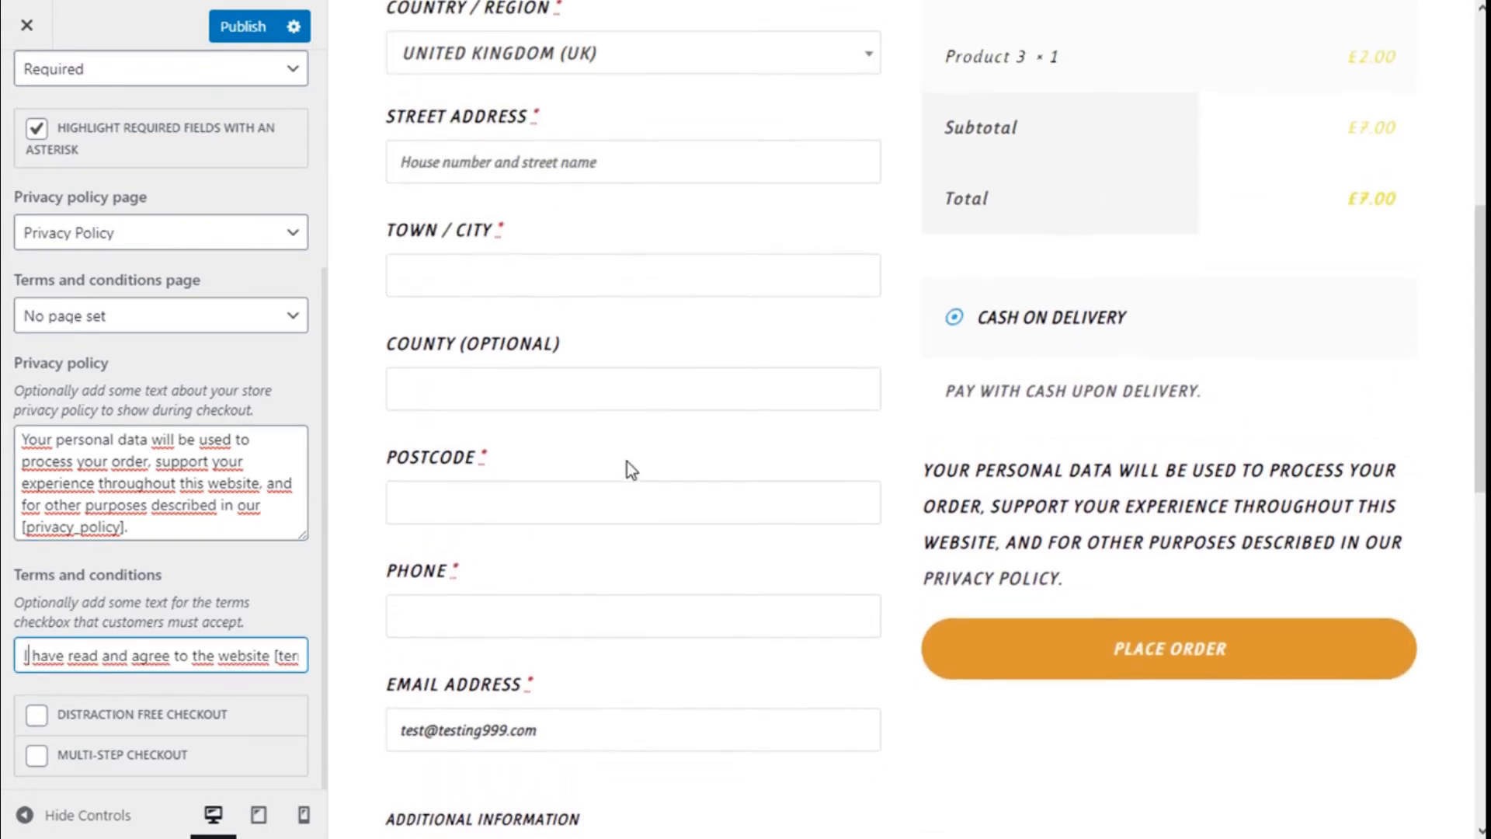
Step: Enable Distraction Free Checkout and review the whole checkout page in the preview
click(45, 726)
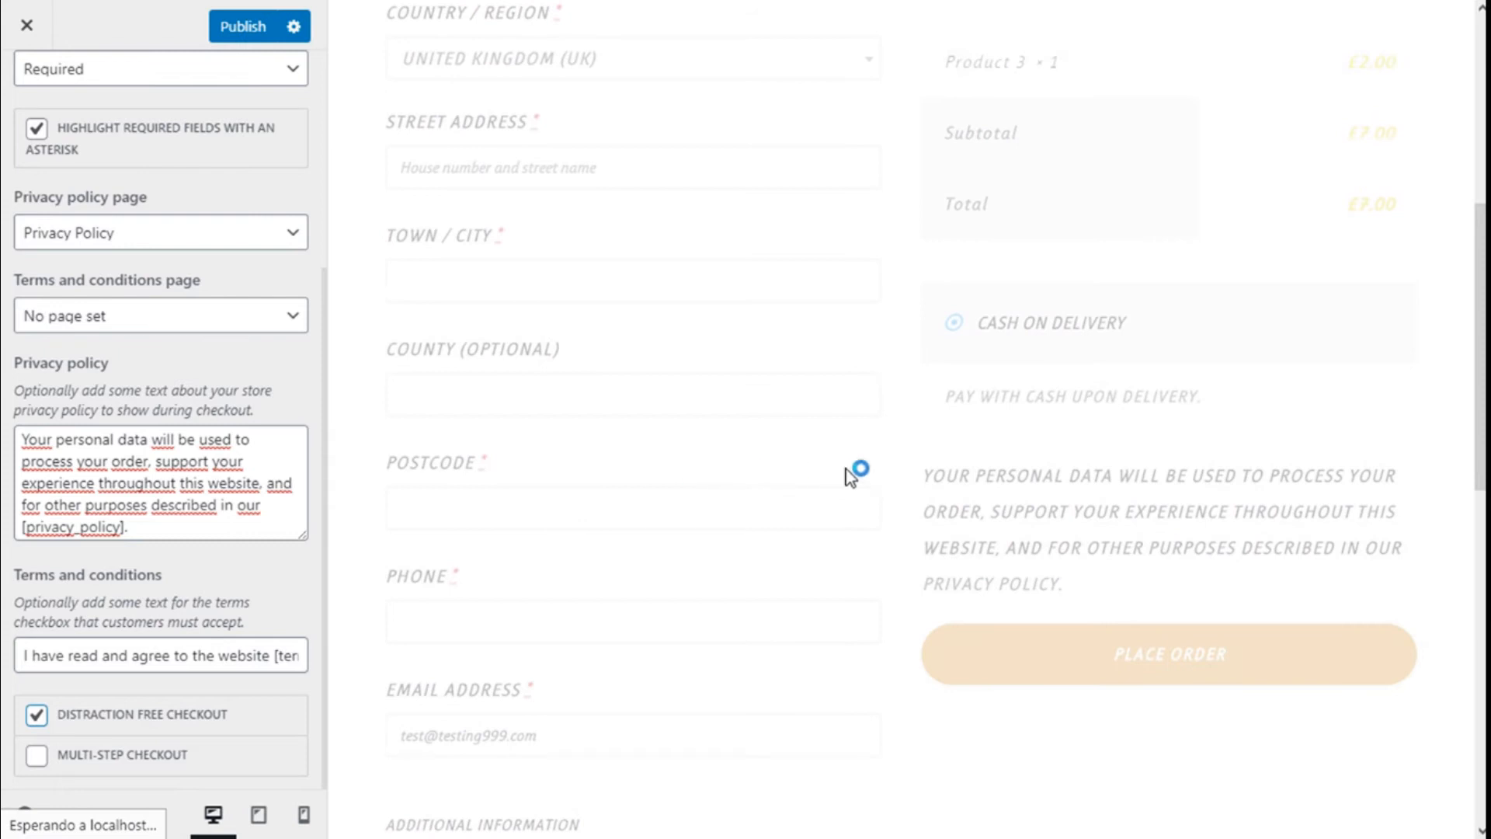
scroll(847, 476, up, 5)
scroll(986, 272, down, 10)
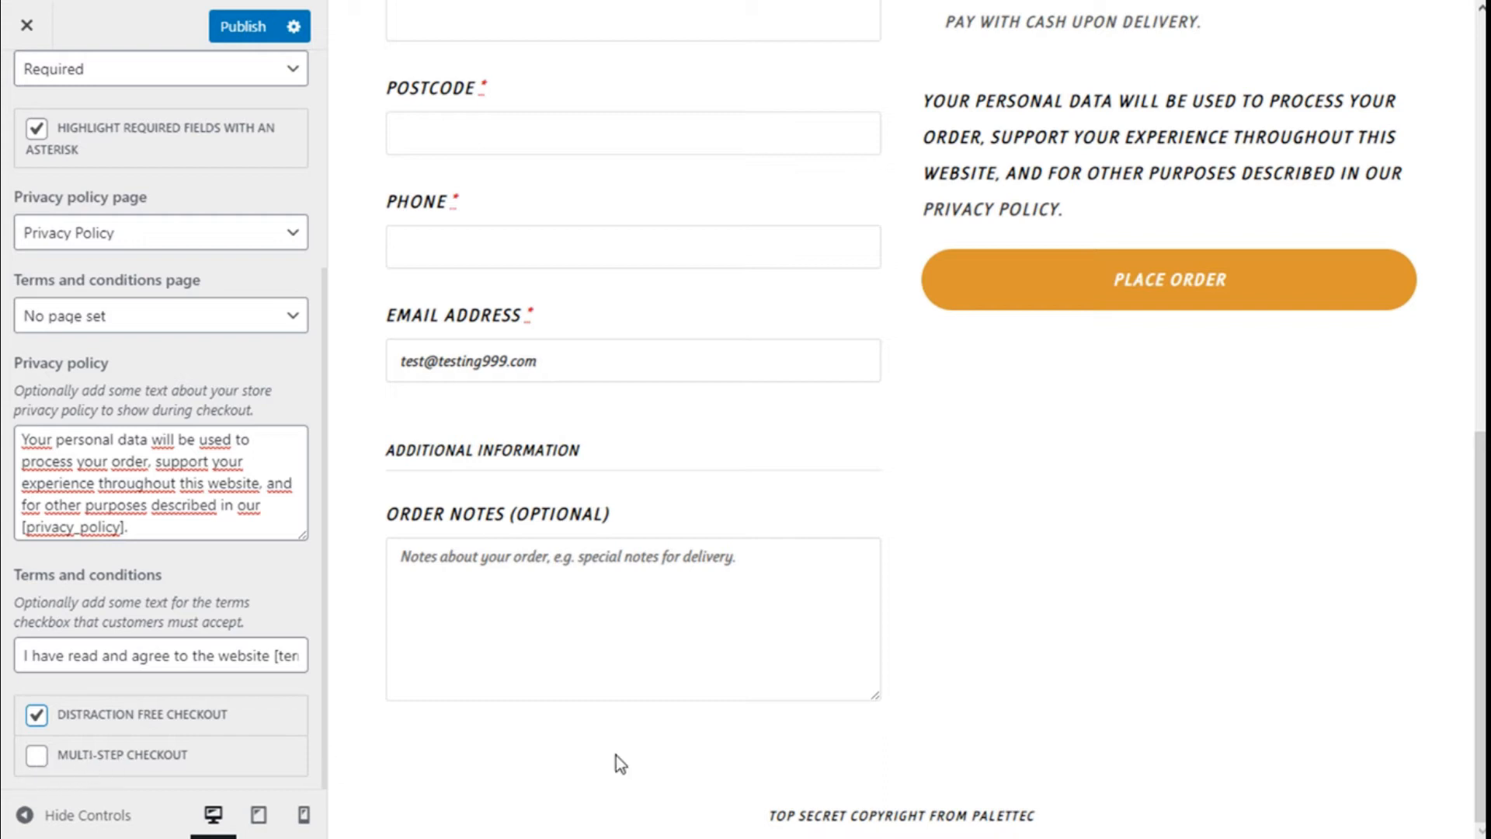
scroll(785, 681, up, 1)
scroll(785, 682, up, 1)
scroll(159, 775, up, 2)
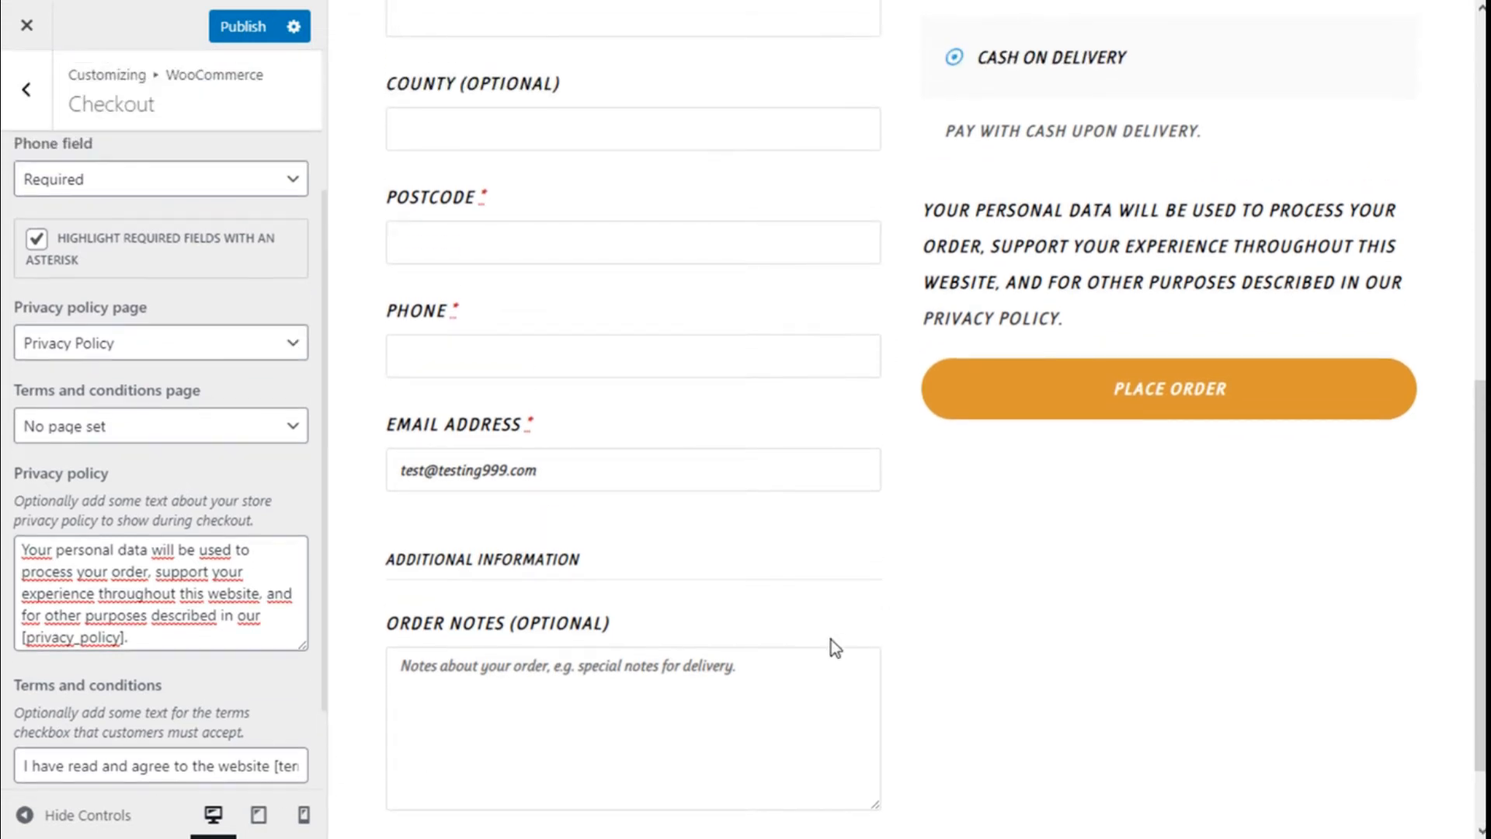
scroll(831, 640, up, 5)
scroll(31, 125, up, 3)
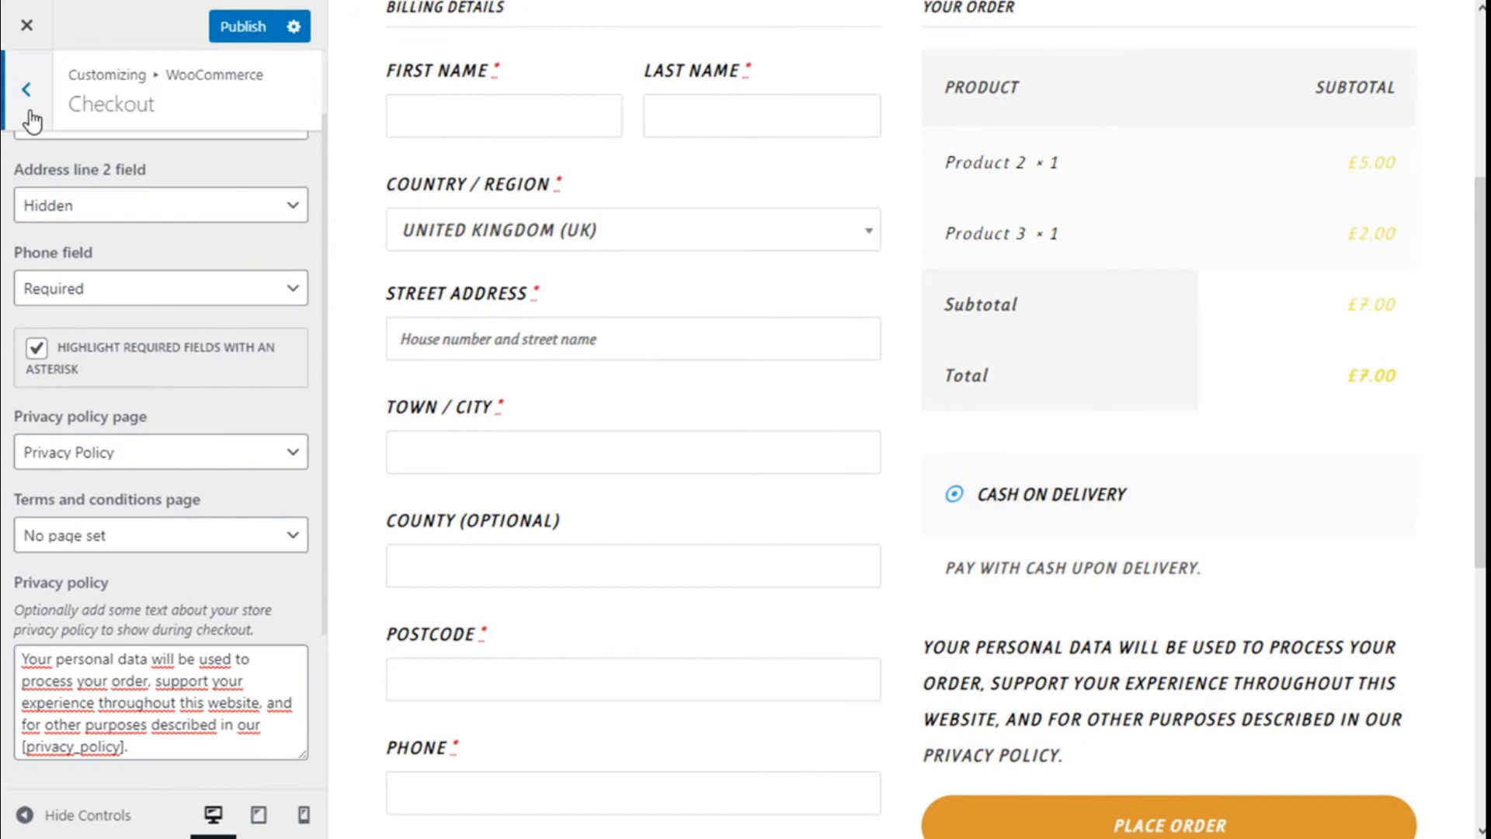
Step: Open the WooCommerce Advanced Styling settings and go to the Checkout section's notice colors
click(37, 124)
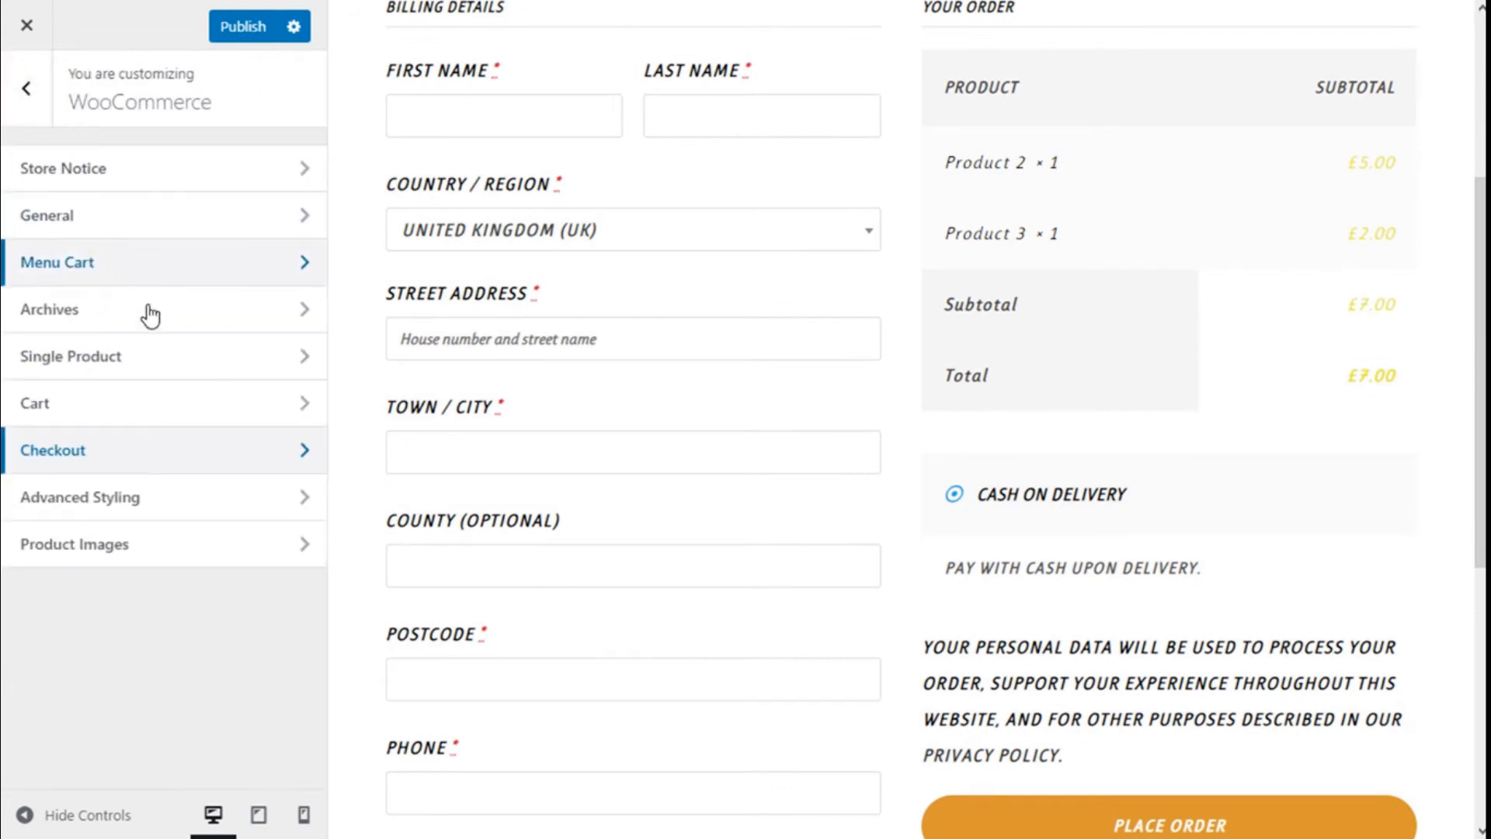
click(117, 513)
scroll(259, 197, down, 10)
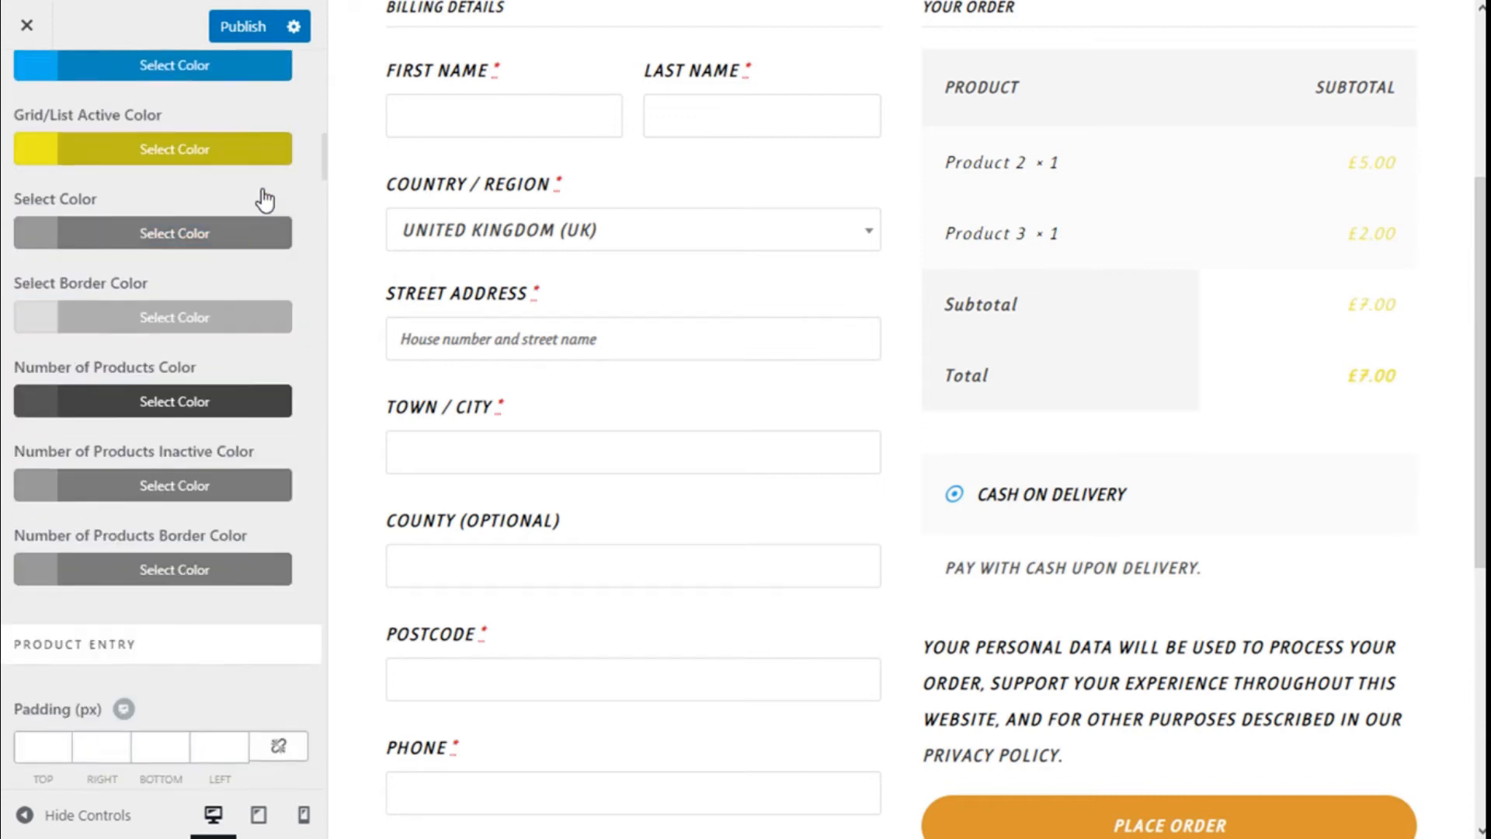
scroll(266, 197, down, 15)
scroll(267, 198, down, 20)
scroll(268, 207, down, 20)
scroll(268, 213, up, 6)
scroll(1082, 330, up, 1)
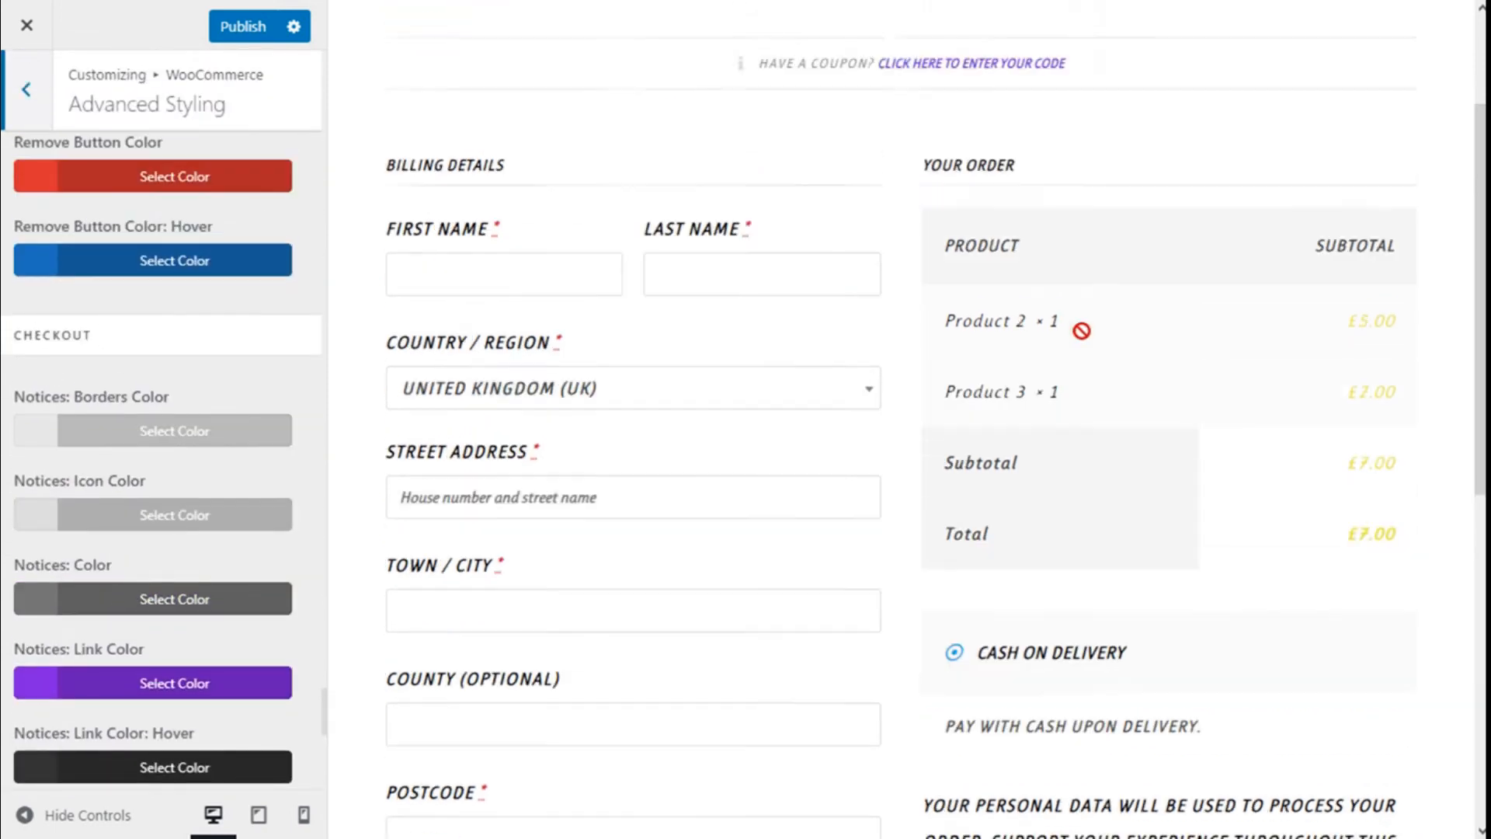
Step: Set both the border color and the icon color of the checkout notices to yellow #eeee22
scroll(758, 392, up, 3)
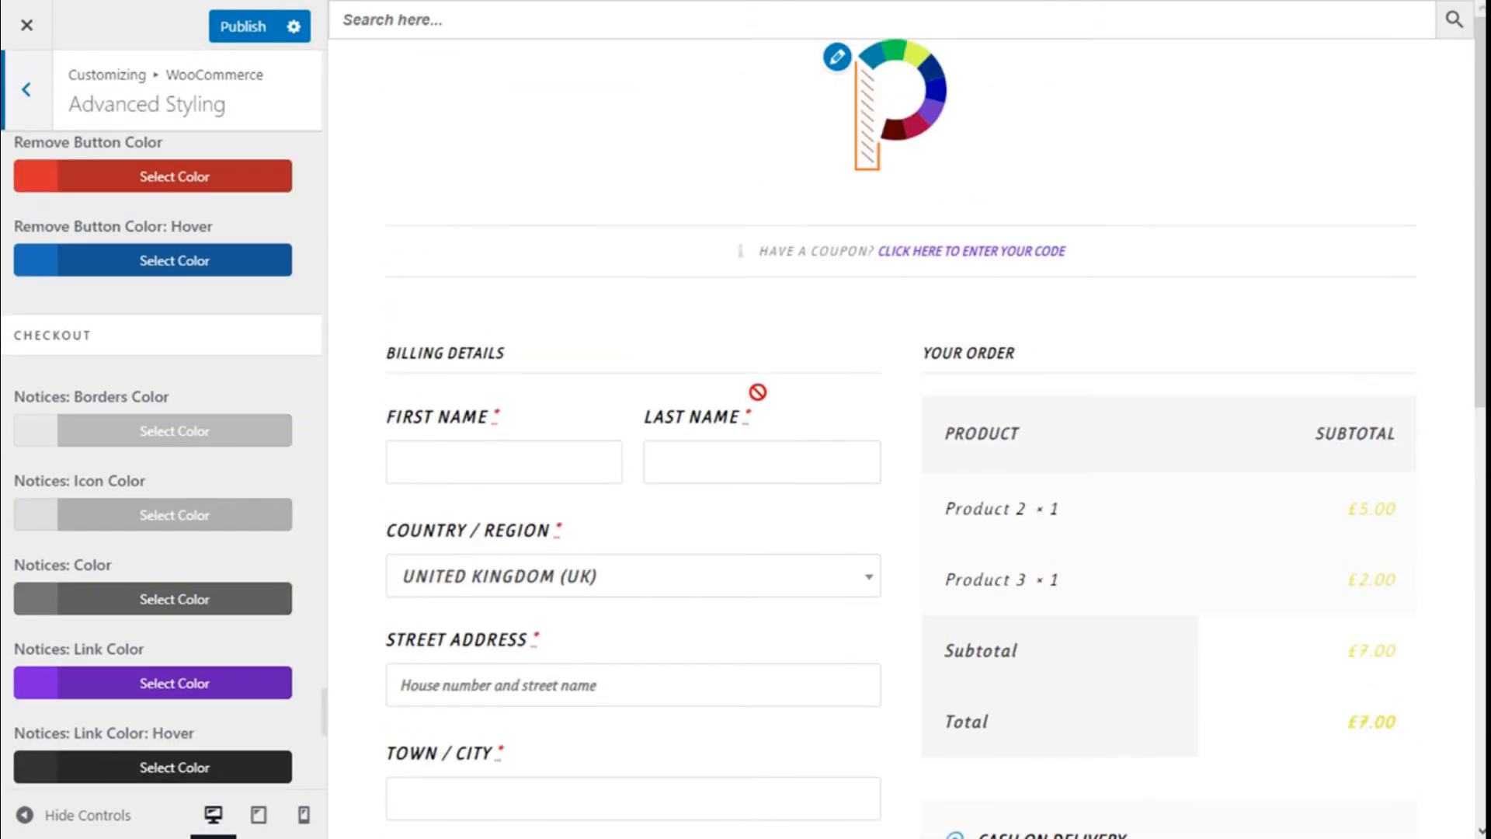
click(99, 437)
click(137, 739)
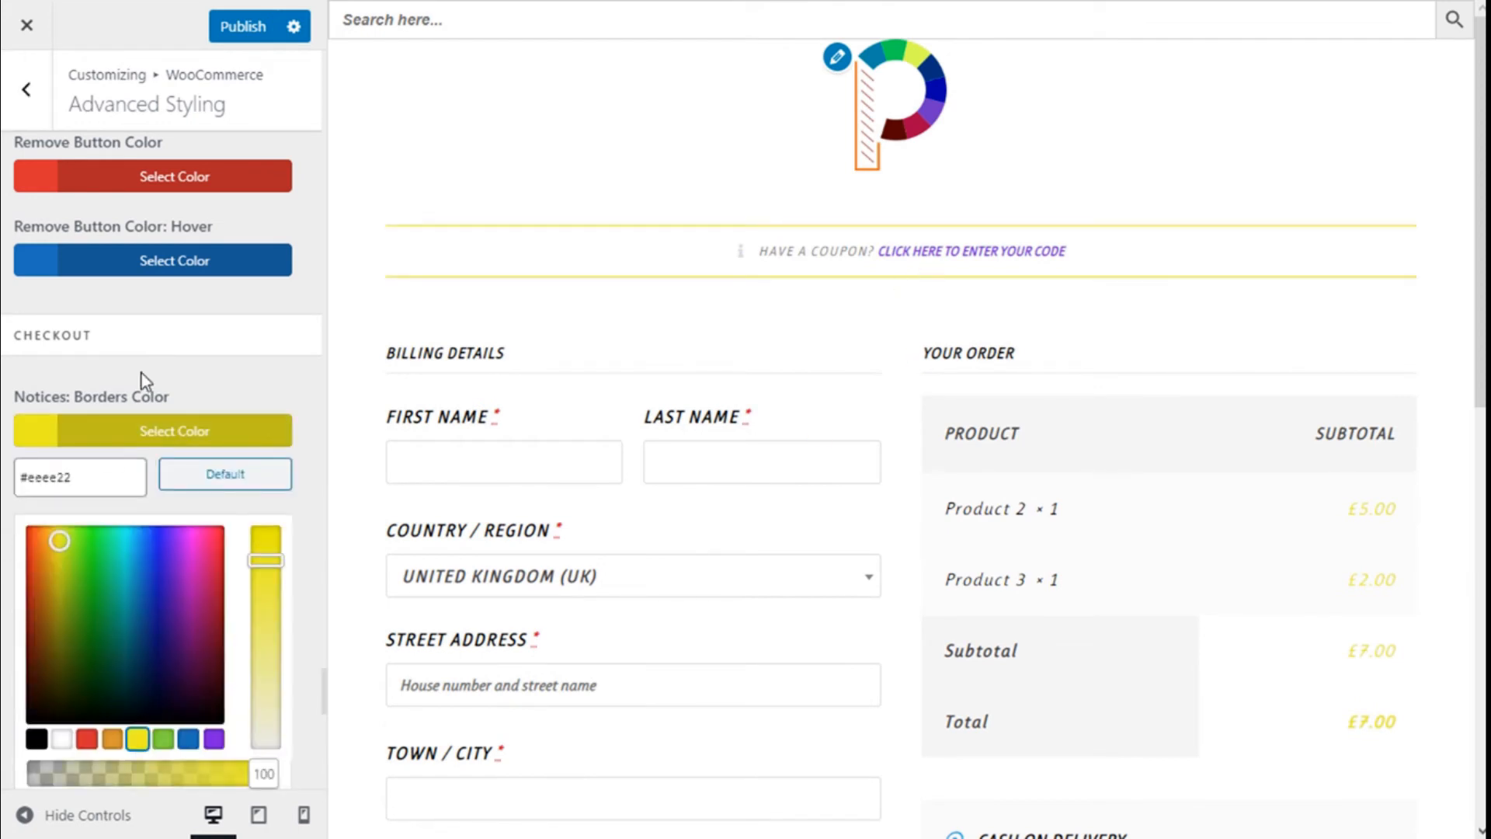
click(123, 428)
scroll(200, 403, down, 2)
click(191, 408)
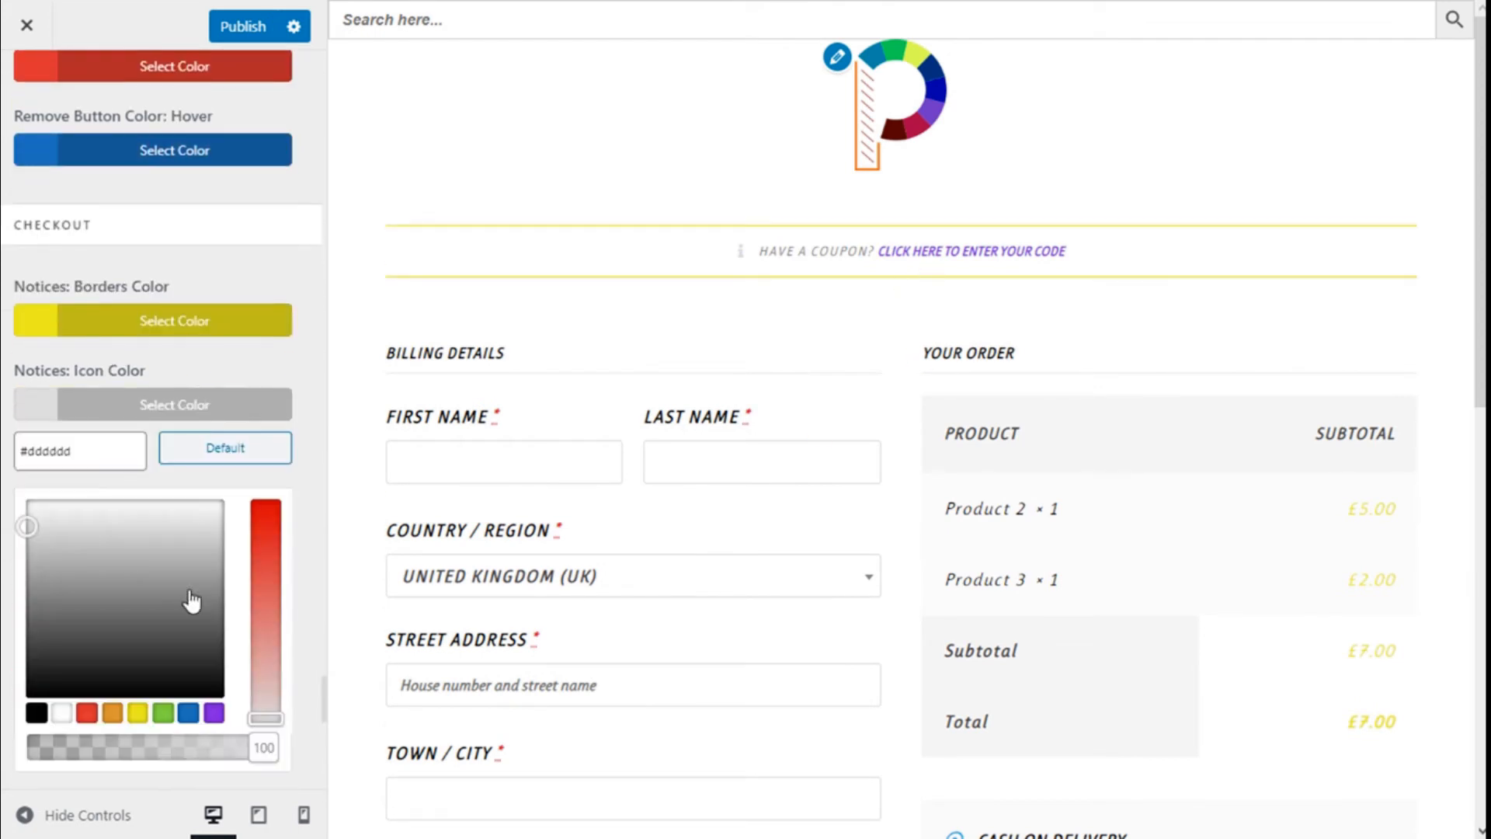
click(138, 713)
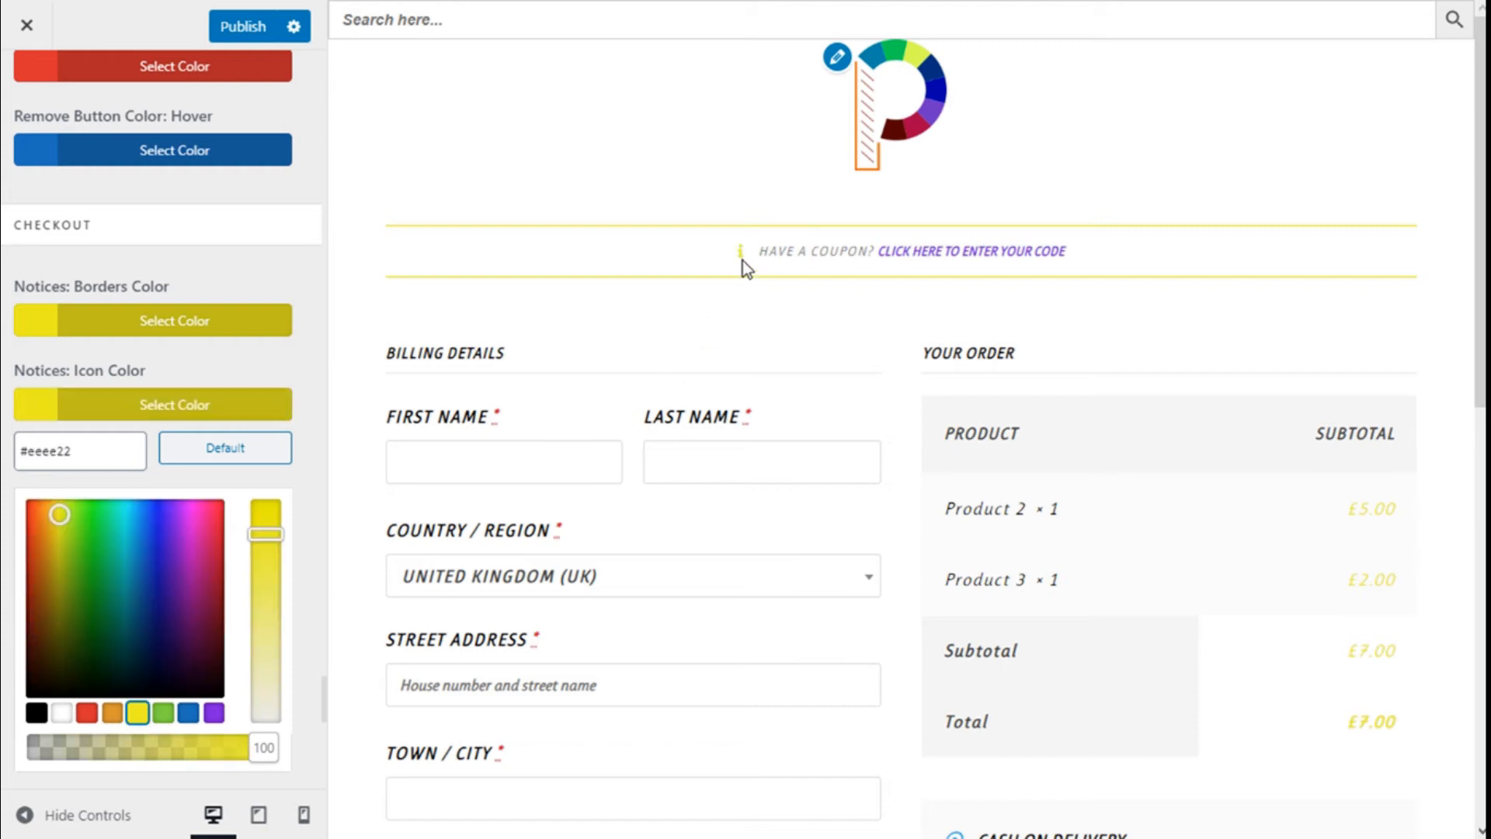
click(67, 402)
Step: Set the text color of the checkout notices to black #000000
click(112, 495)
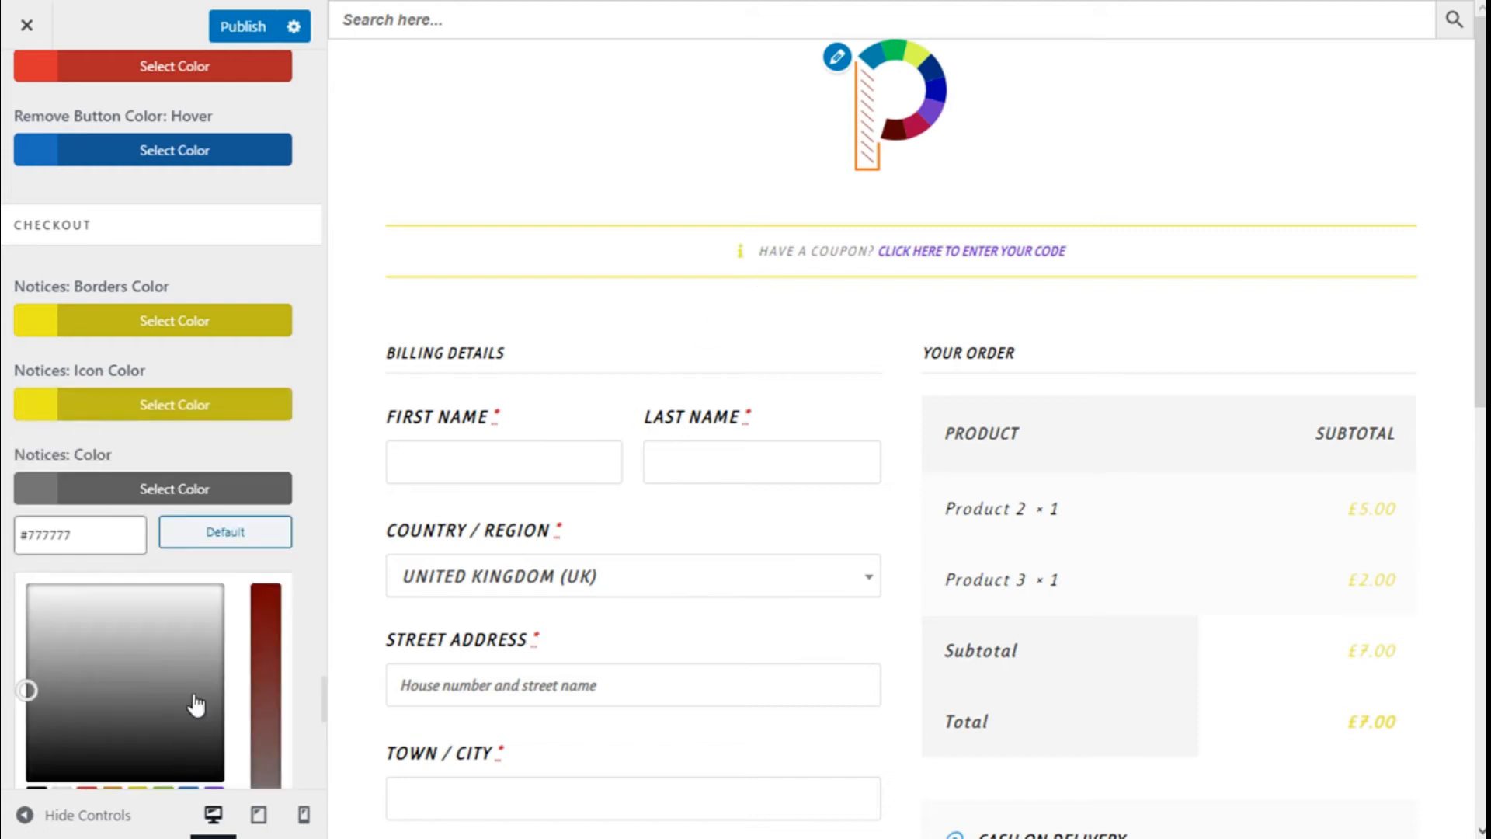
scroll(194, 684, down, 4)
click(37, 578)
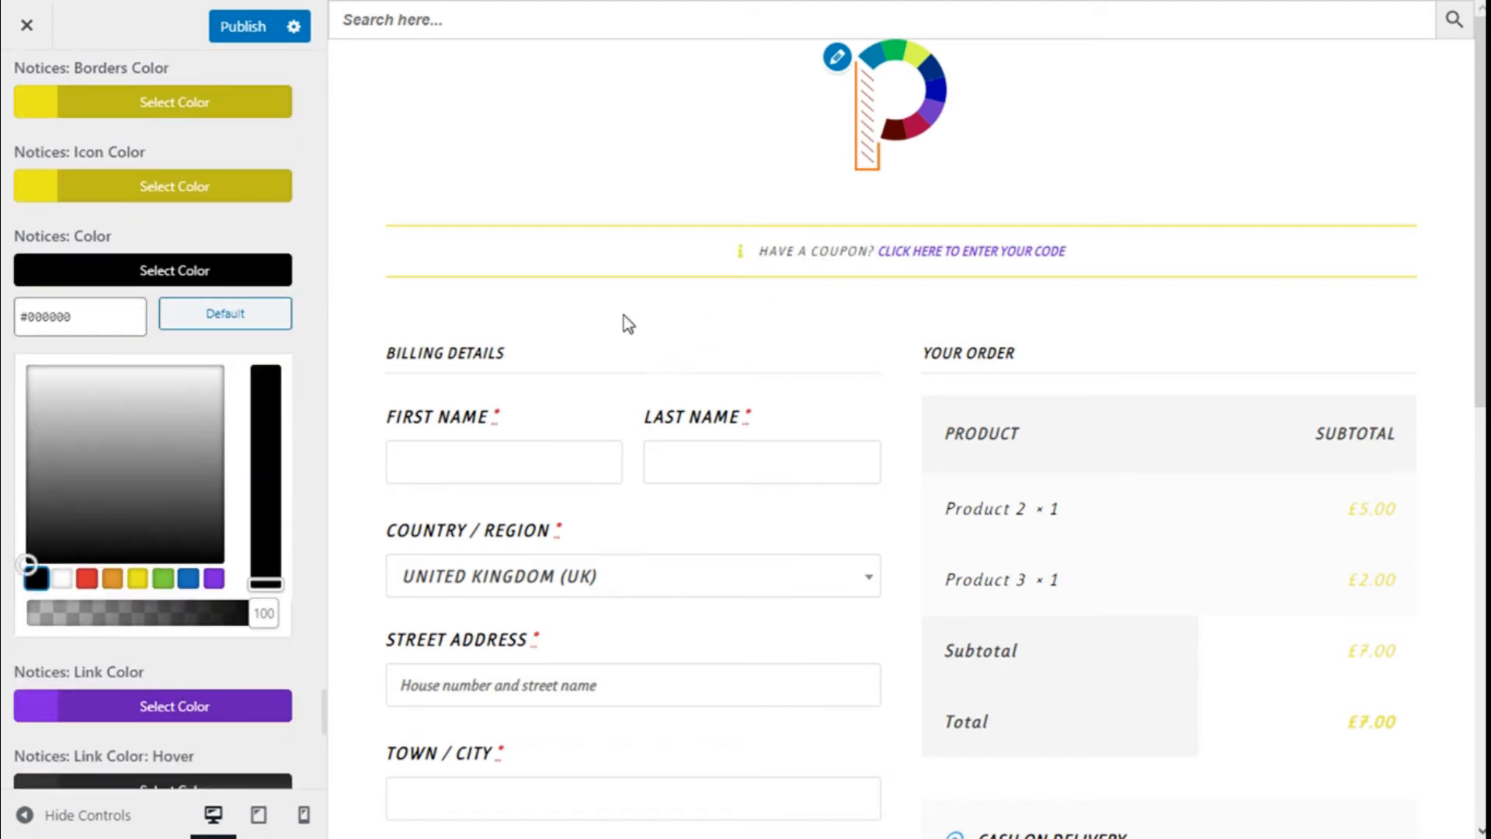
click(286, 268)
Step: Set the checkout notices' link color to green #81d742 and their link hover color to purple #8224e3
click(164, 354)
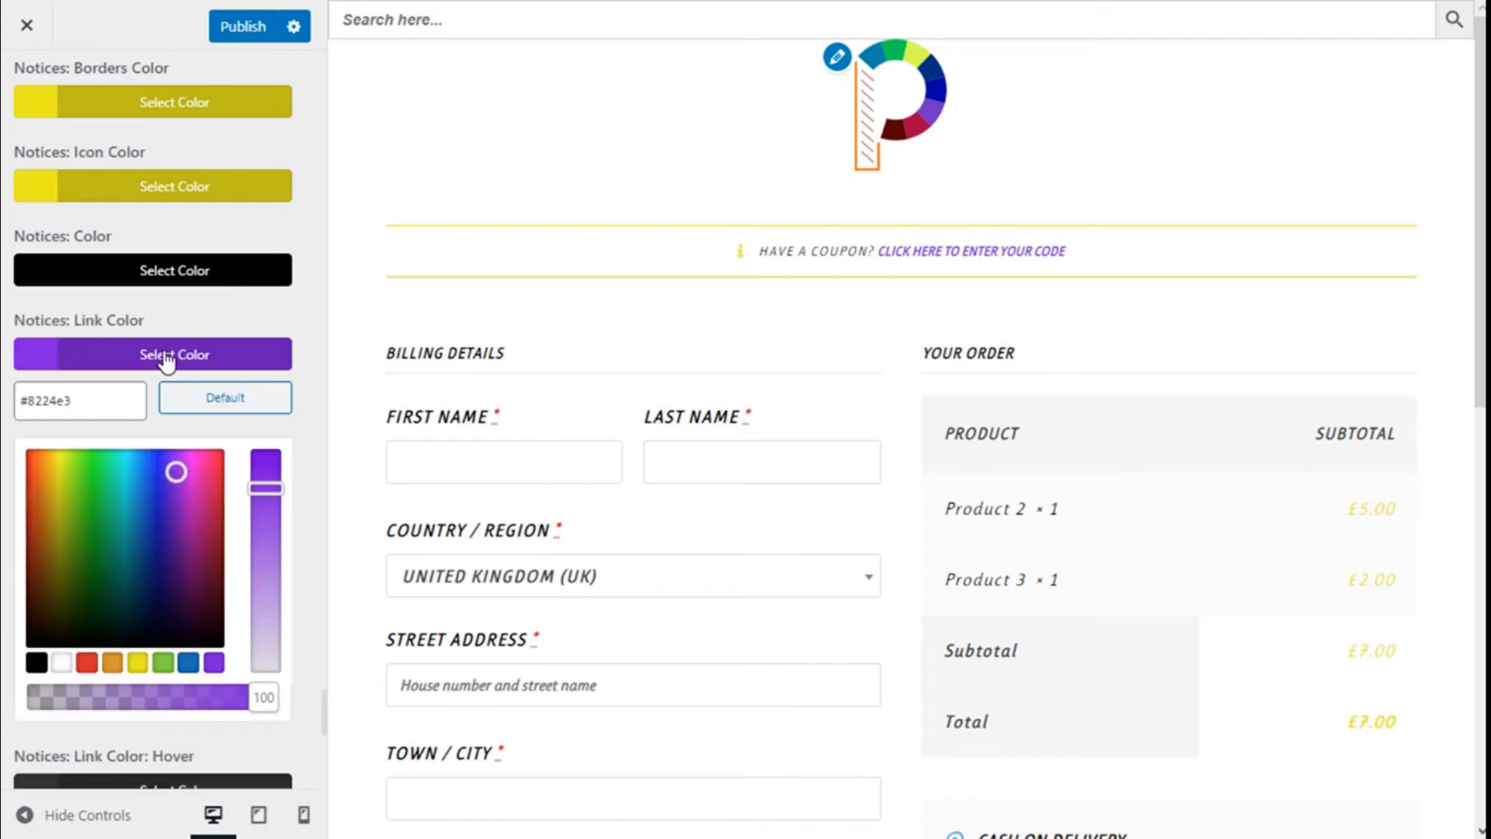
click(162, 661)
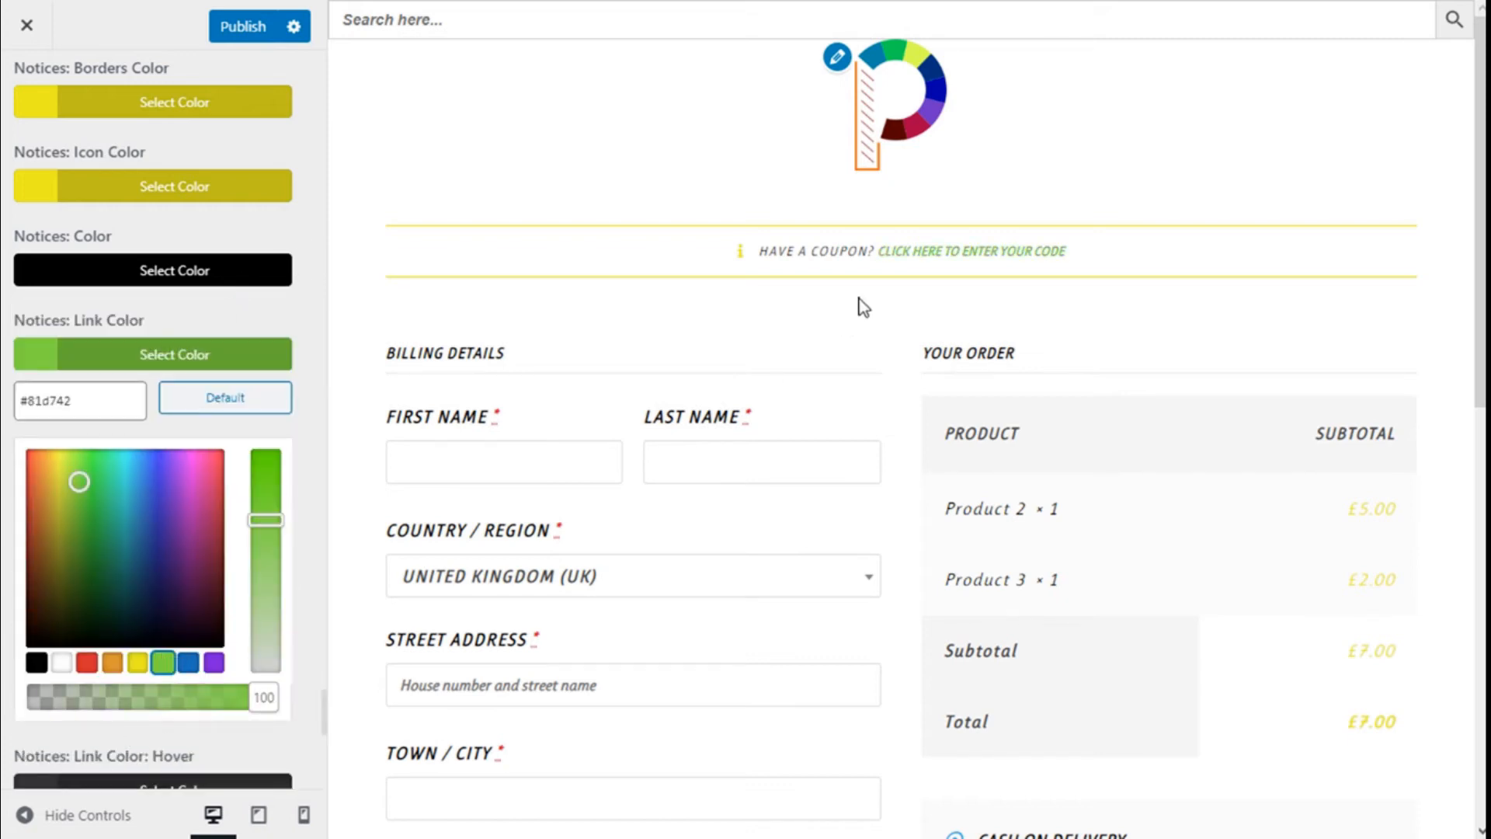
click(171, 361)
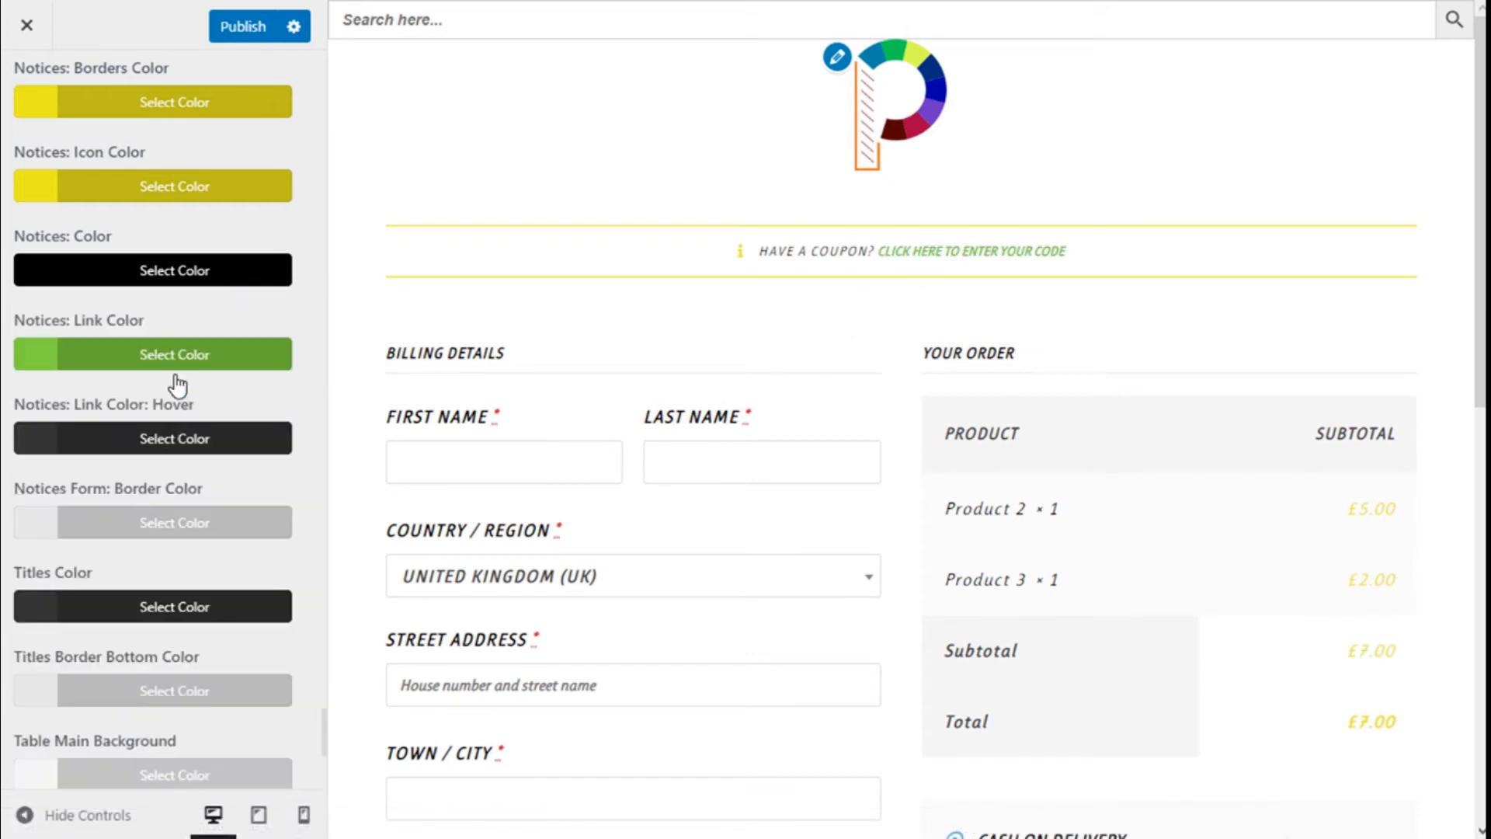
click(152, 438)
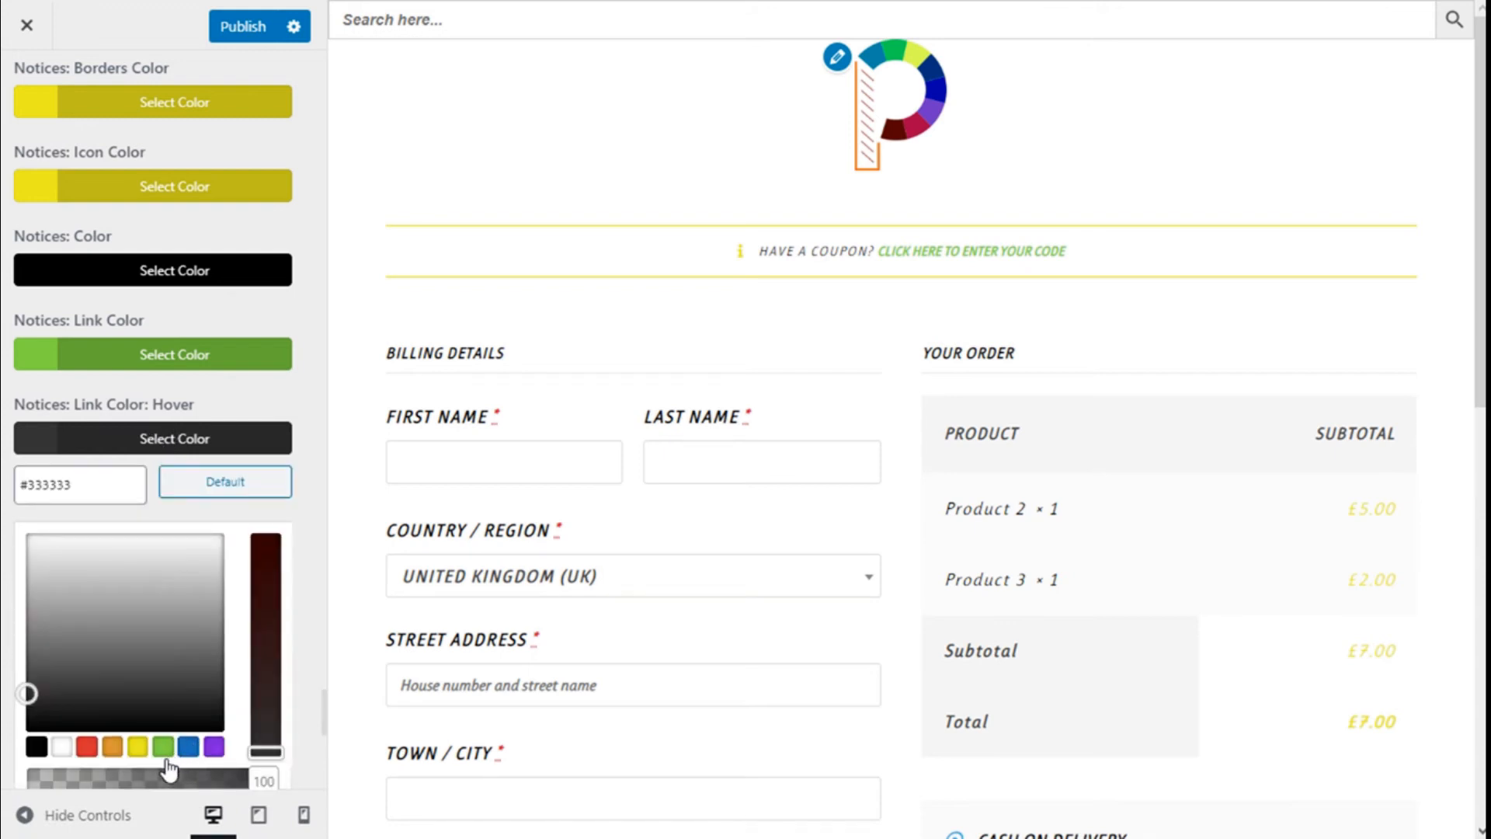
click(213, 746)
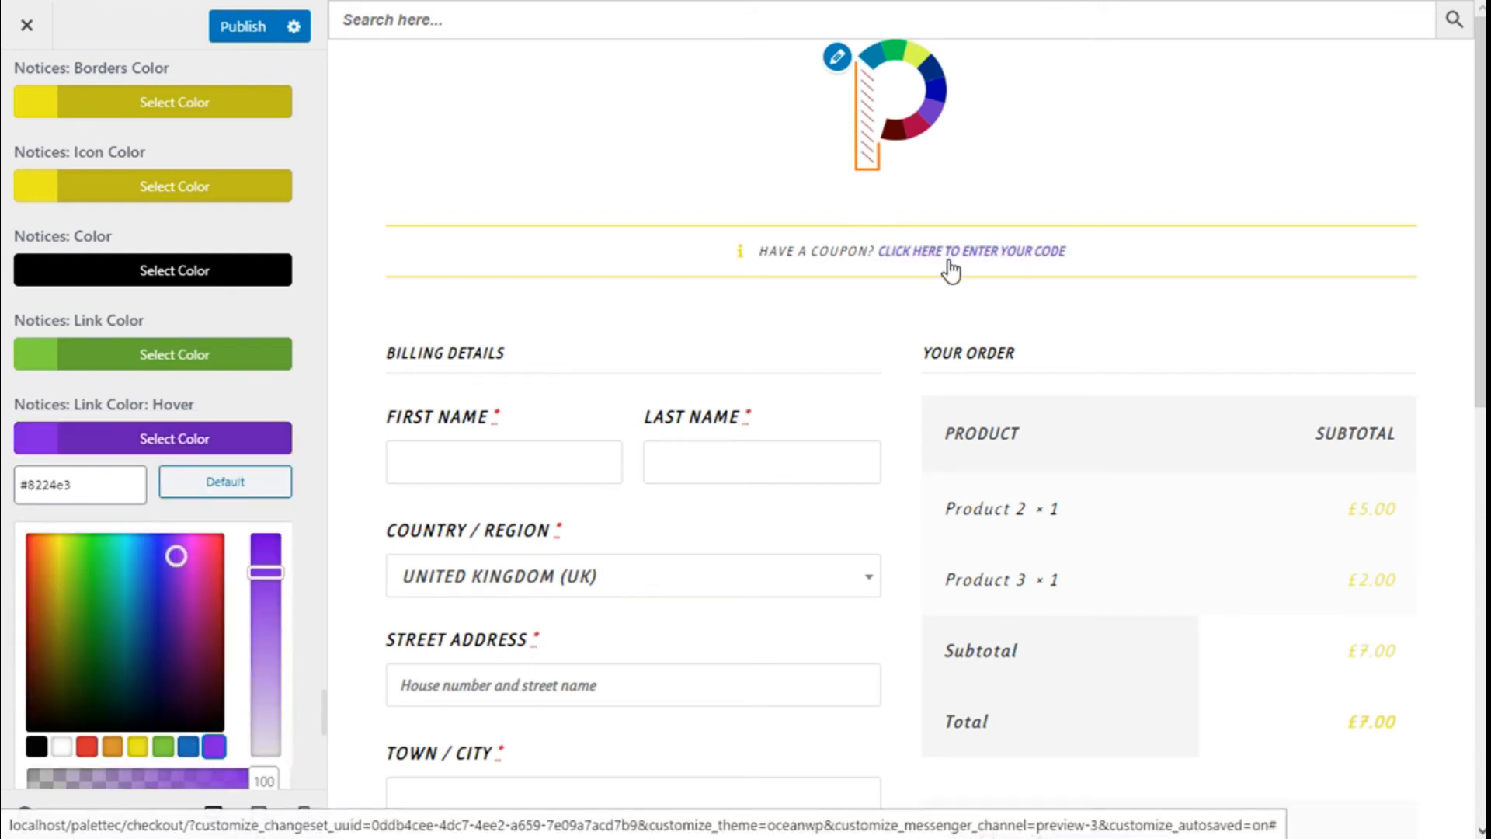
click(225, 407)
Step: Set the Notices Form border color to blue and try the coupon code link in the checkout preview
scroll(230, 412, down, 1)
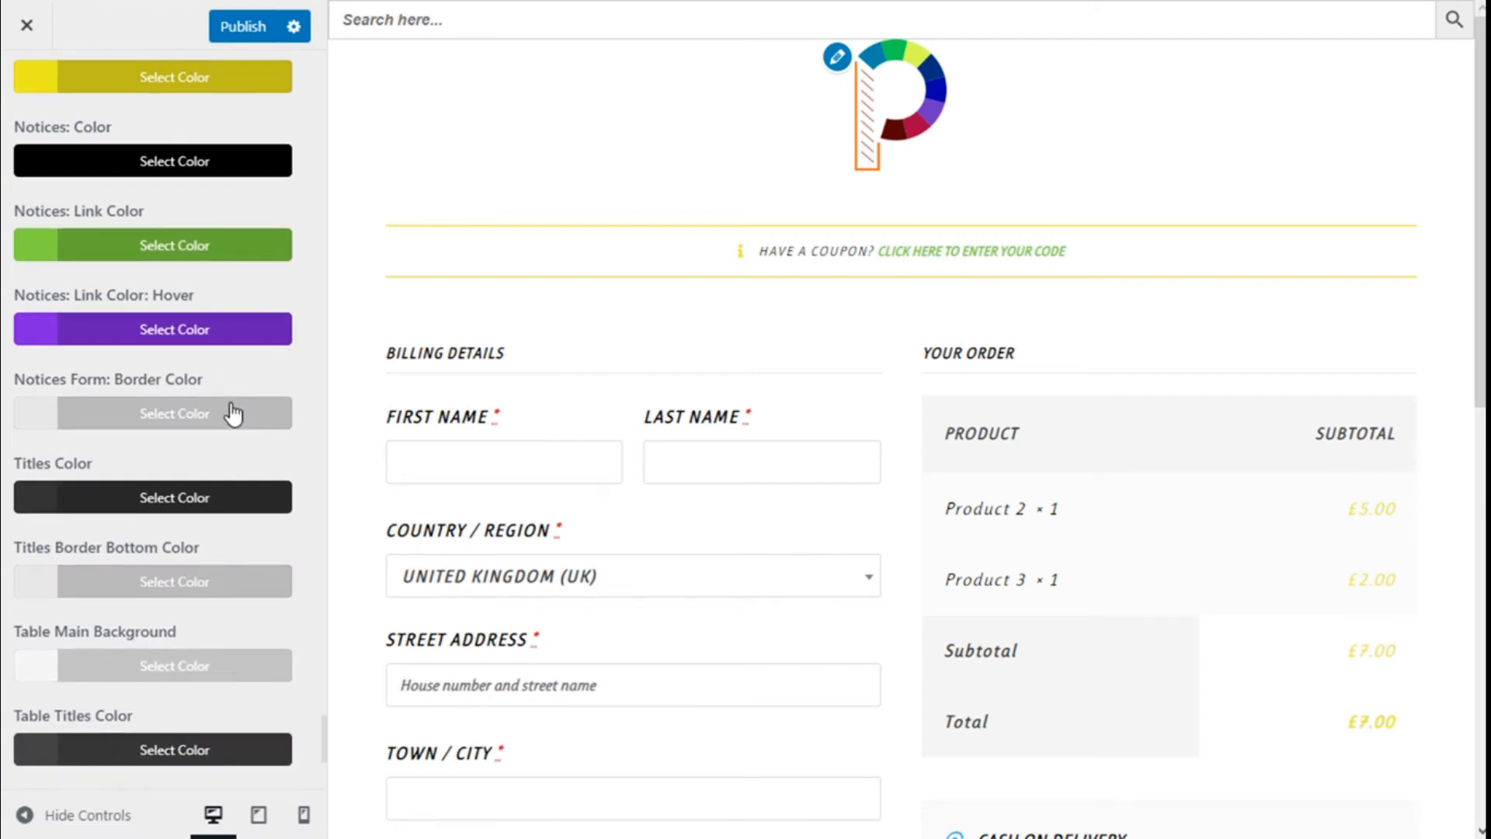
click(168, 428)
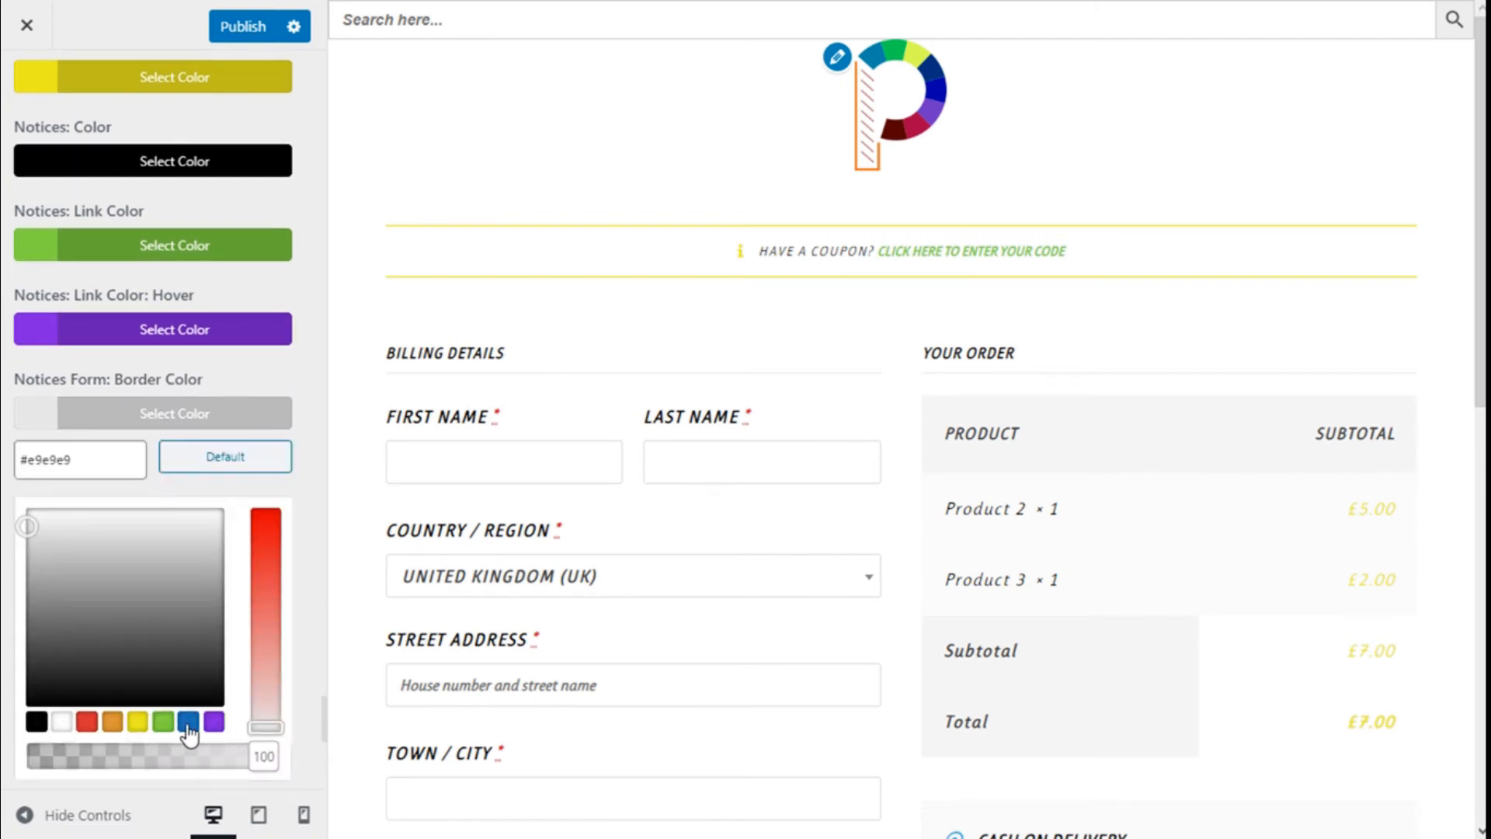
click(191, 724)
click(166, 412)
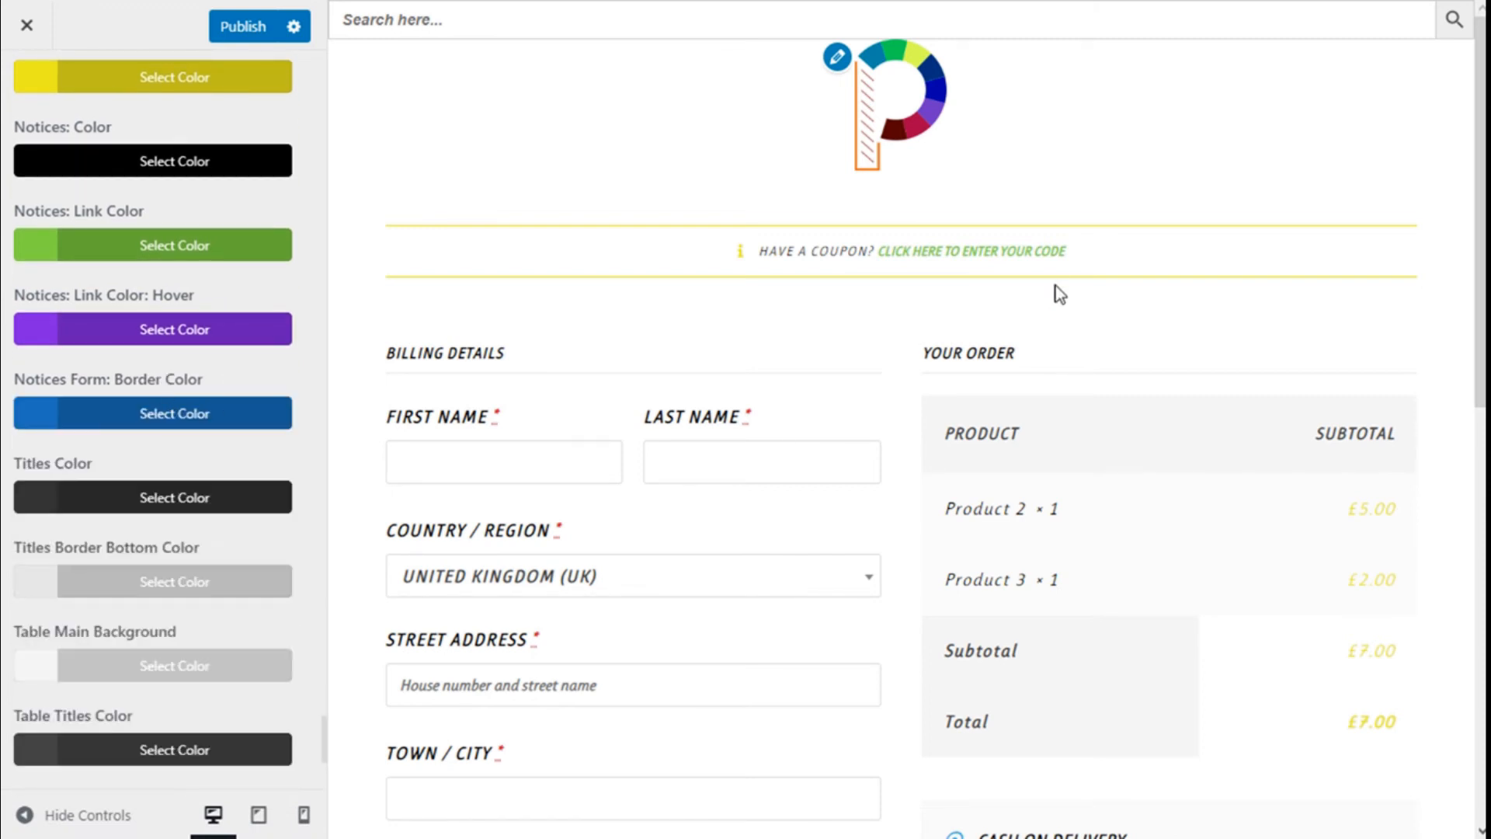
click(1039, 252)
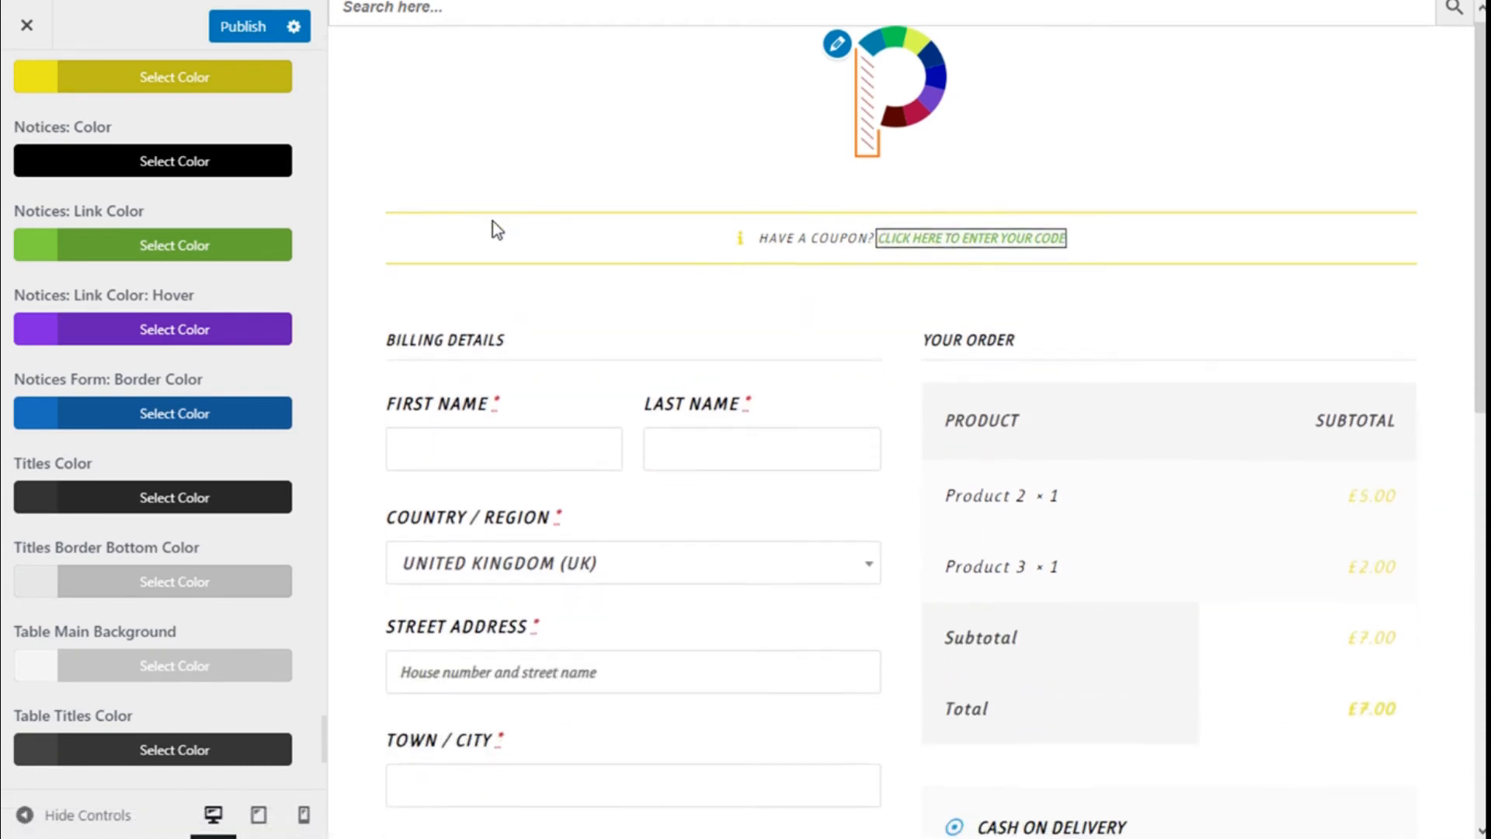
Step: Set the checkout section titles' color and their bottom border color to green #81d742
scroll(199, 555, down, 1)
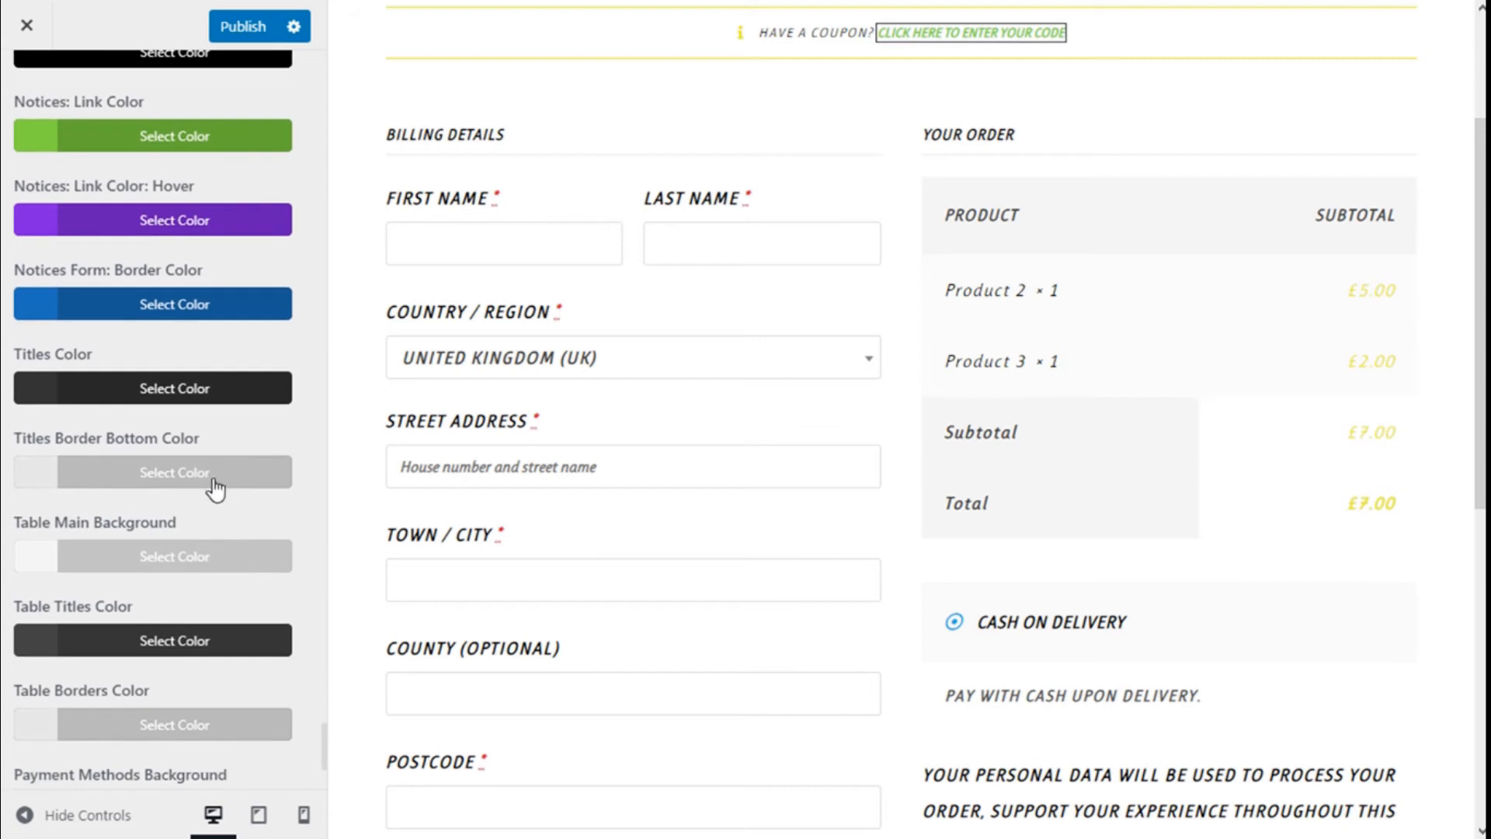
click(195, 390)
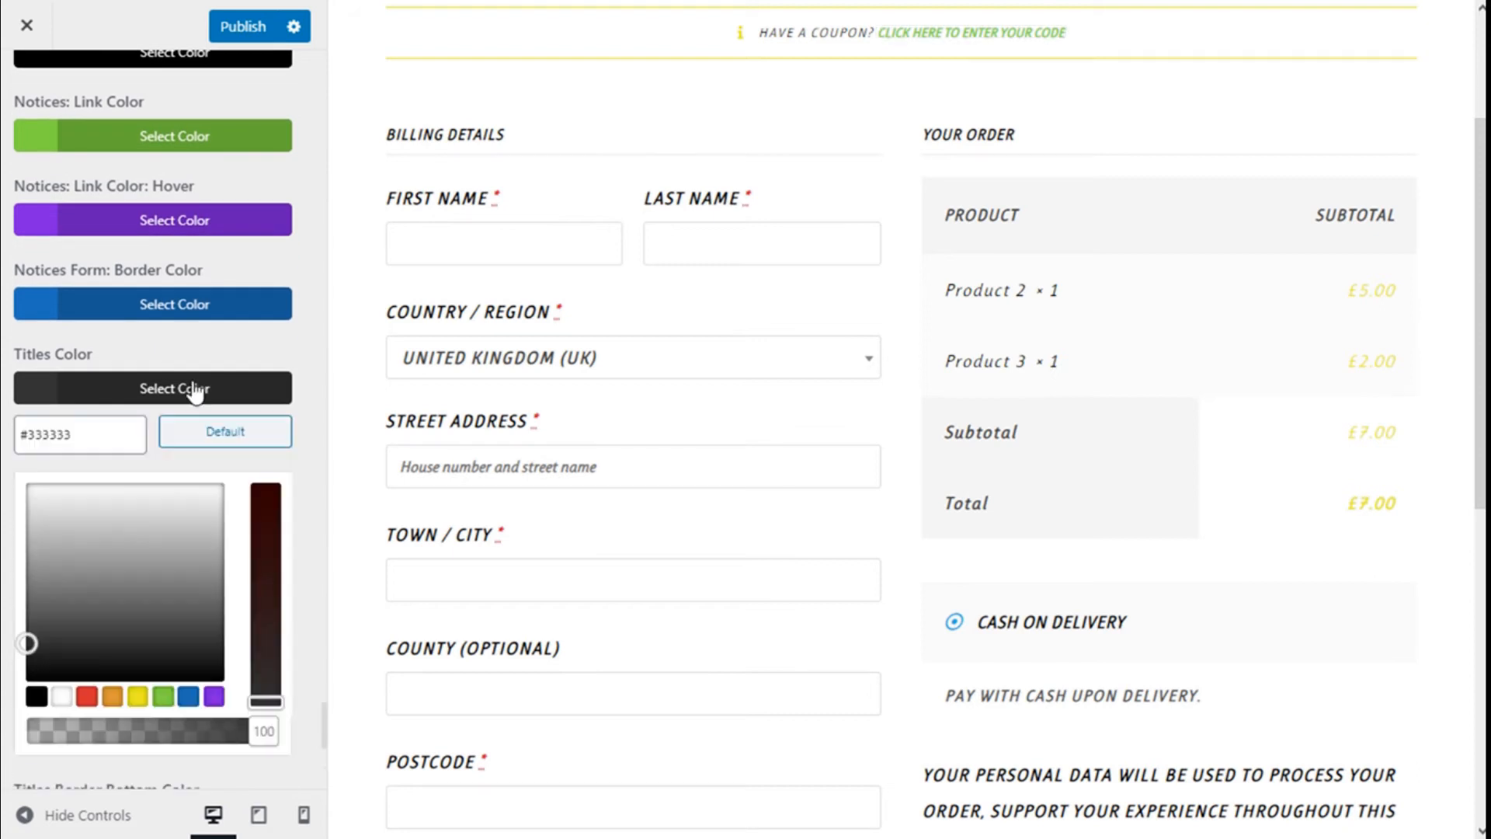
click(162, 696)
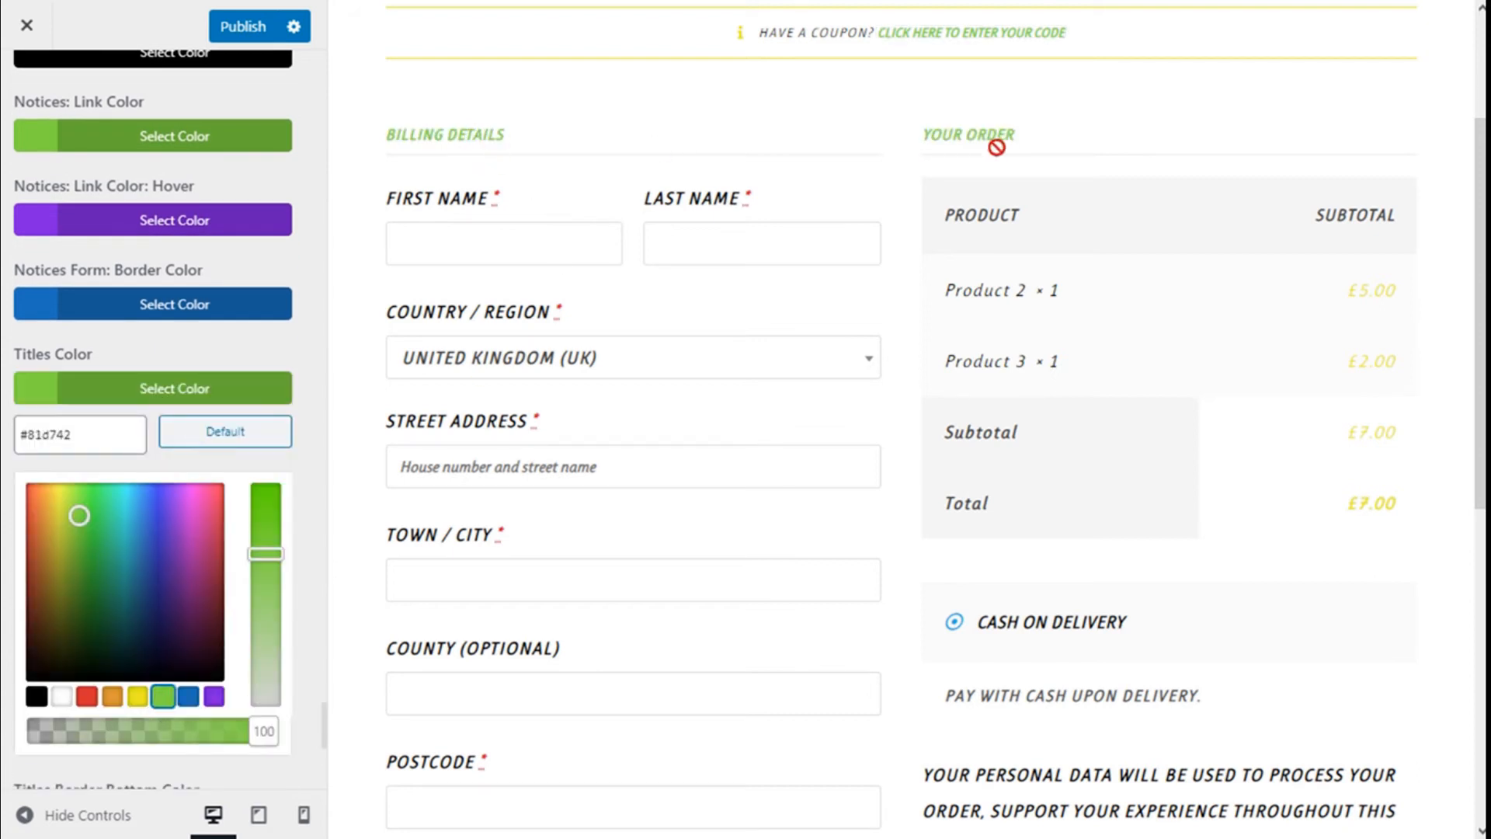
click(129, 398)
click(90, 474)
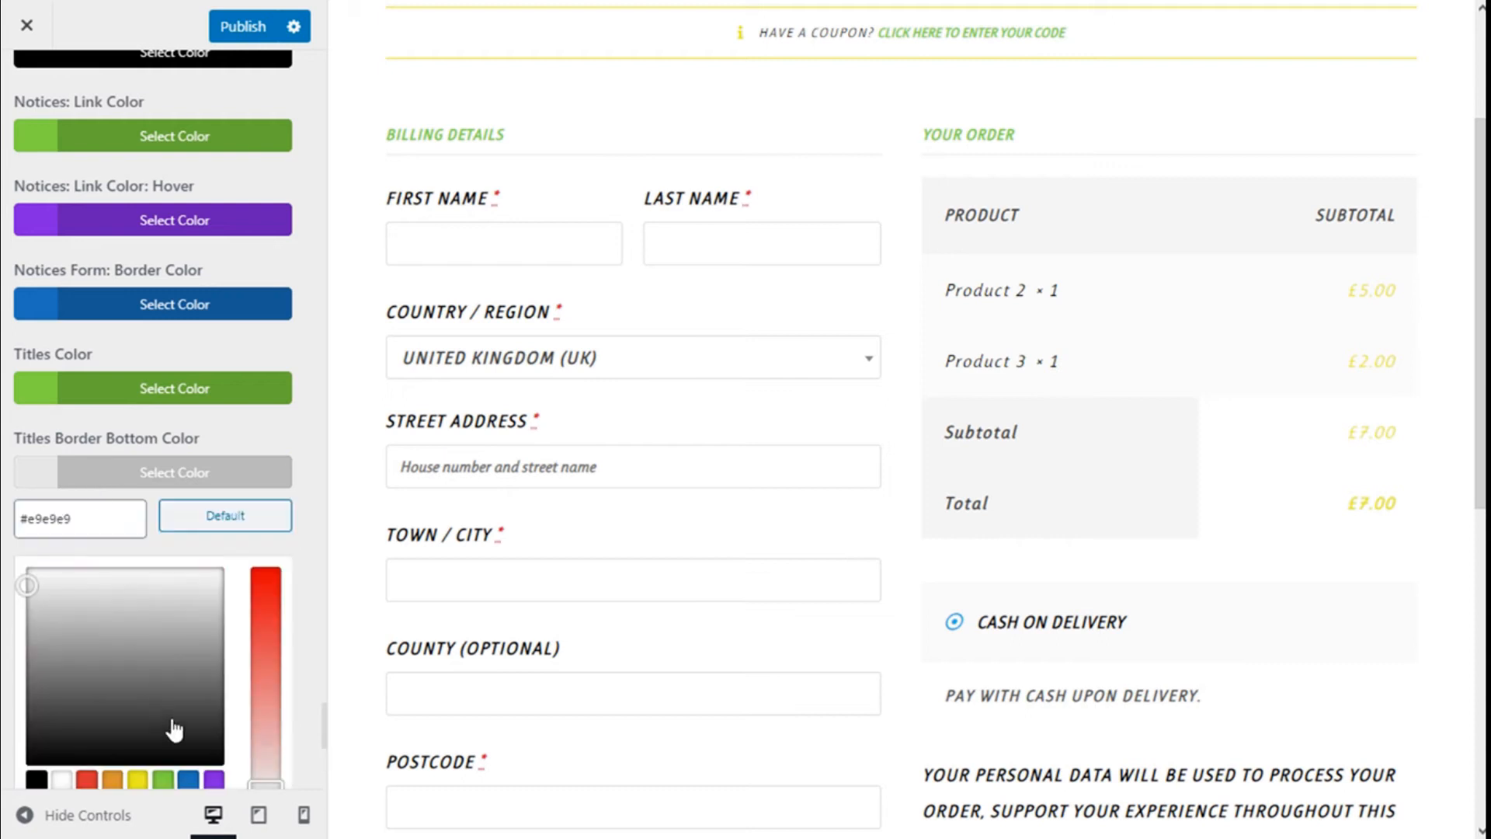
scroll(174, 731, down, 3)
click(162, 562)
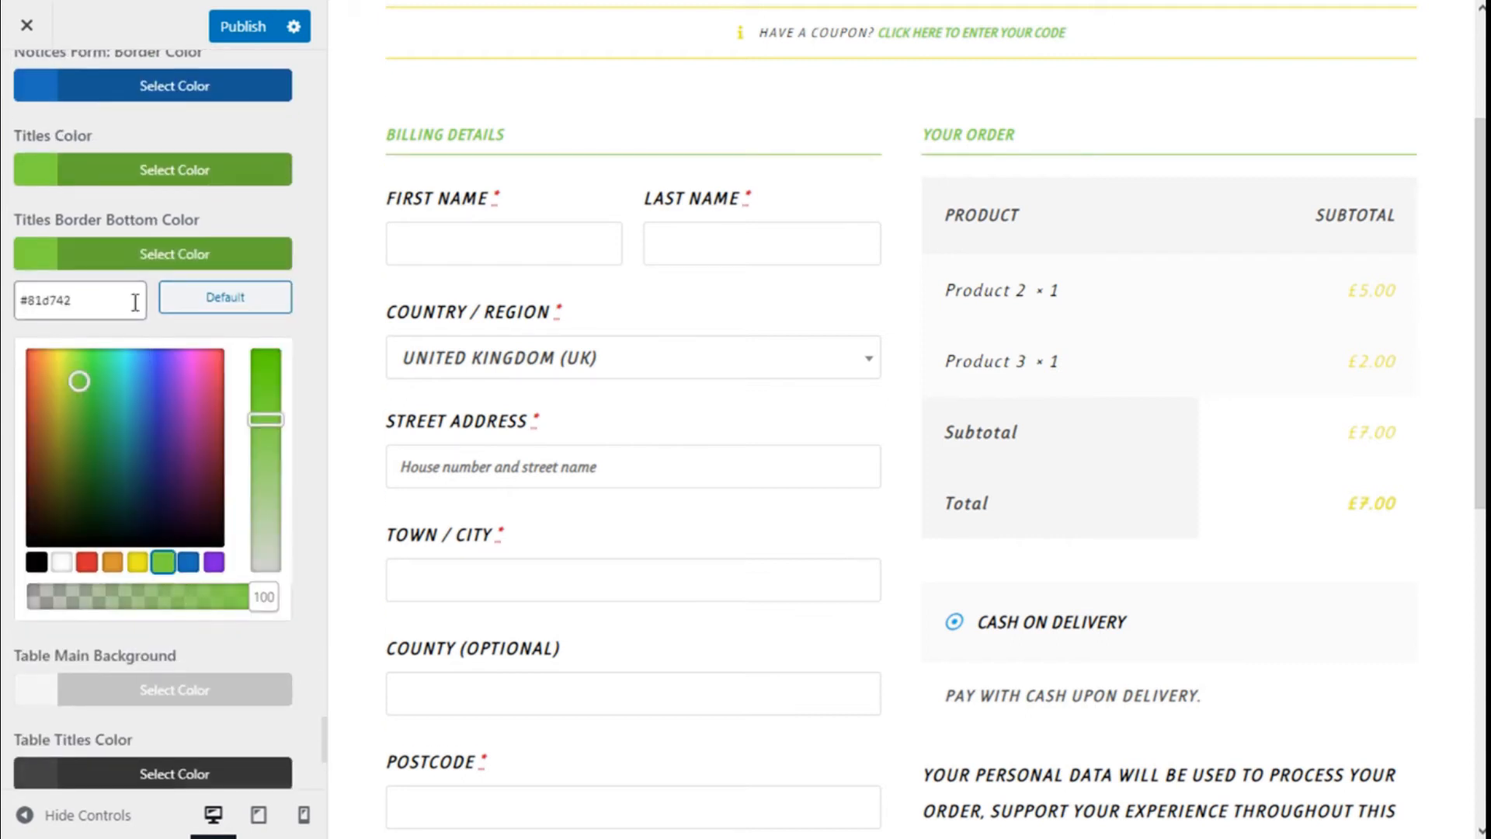
click(136, 258)
Step: Try black #000000 as the order table's main background and restore the default color
click(140, 338)
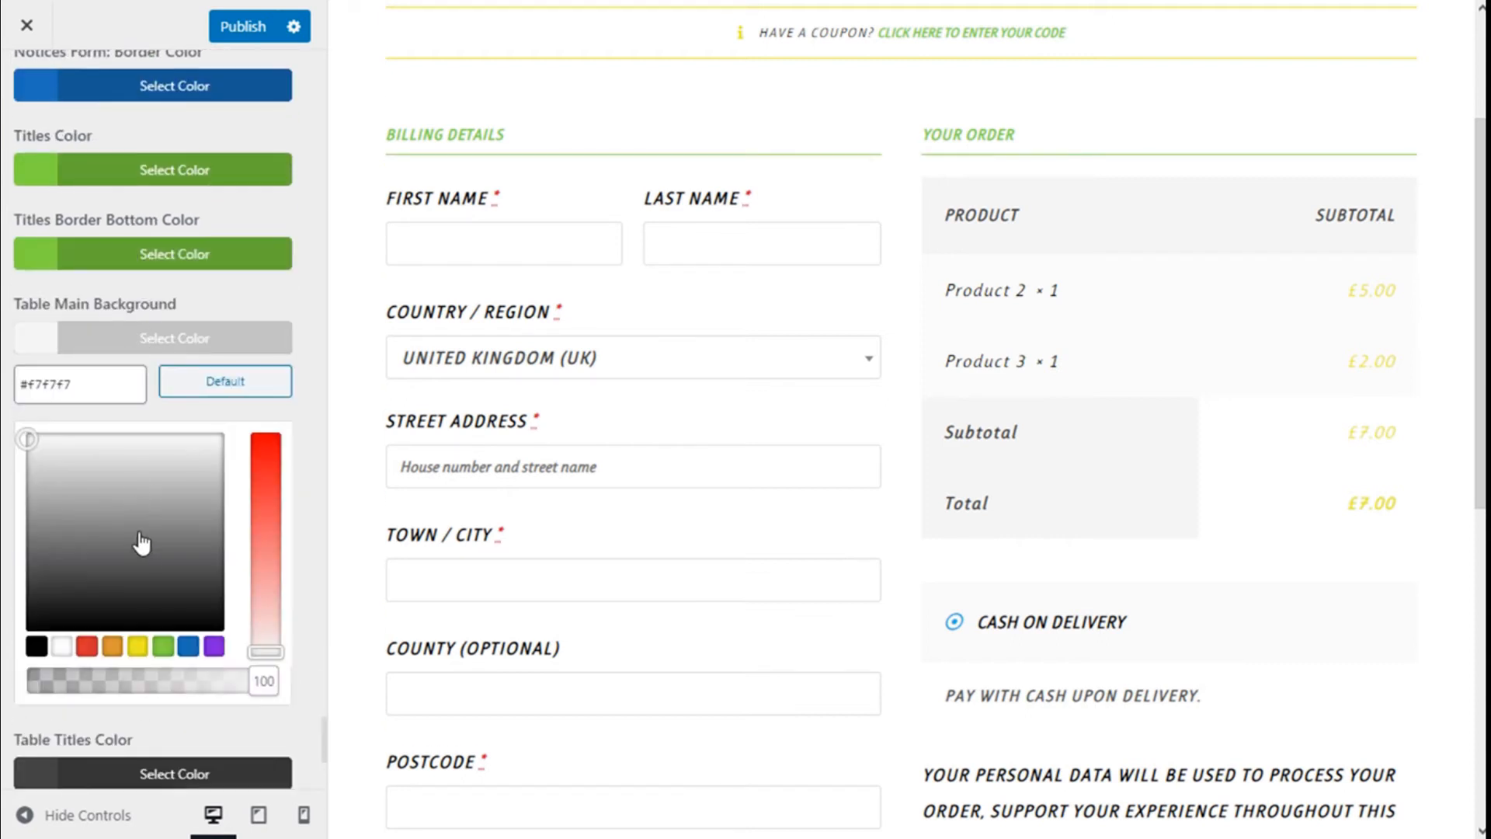
click(37, 647)
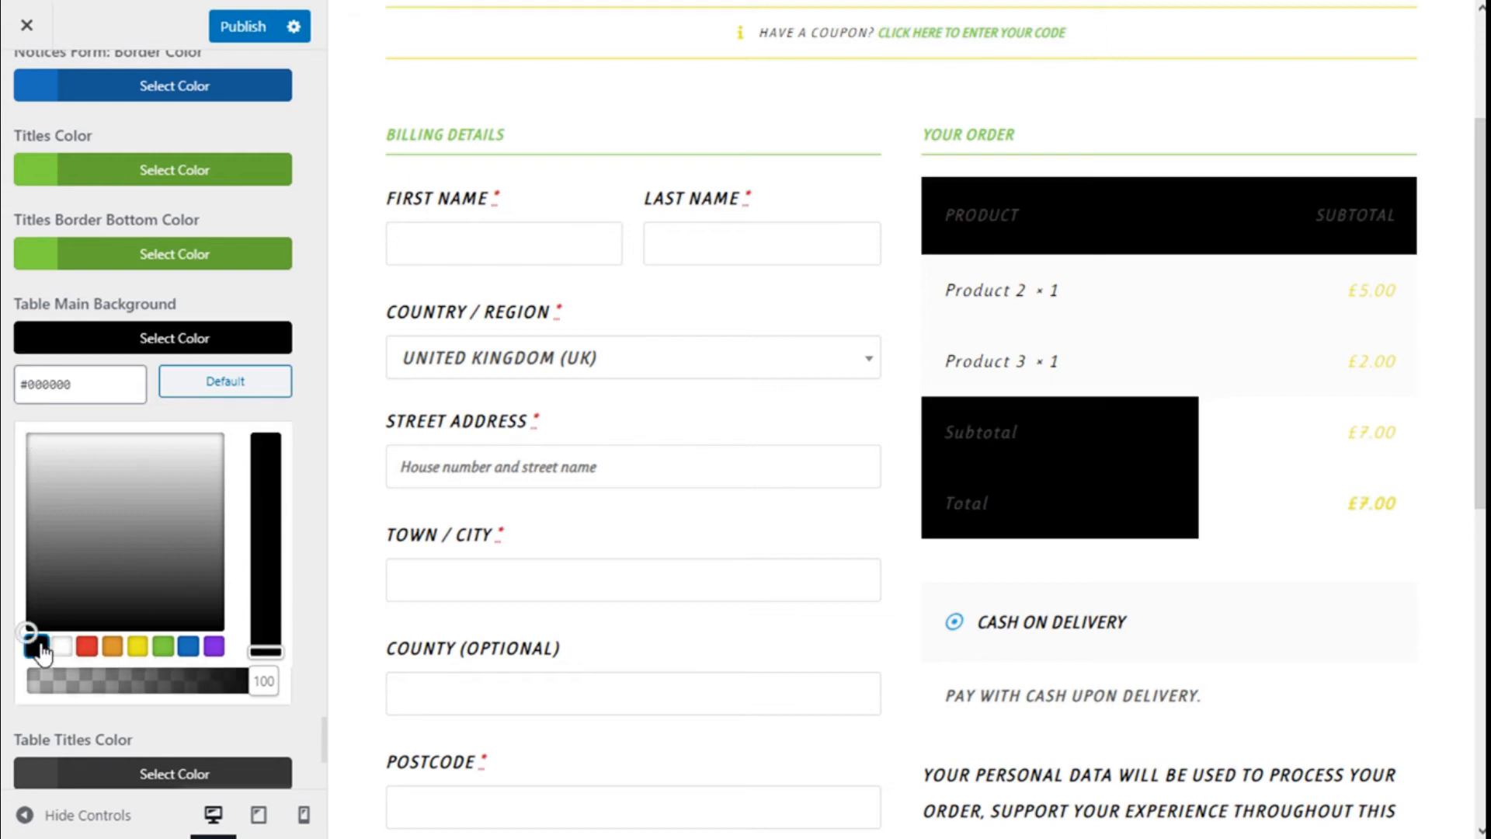
click(223, 382)
click(246, 335)
Step: Set the order table's titles color and borders color to green #81d742
scroll(246, 322, down, 1)
click(177, 342)
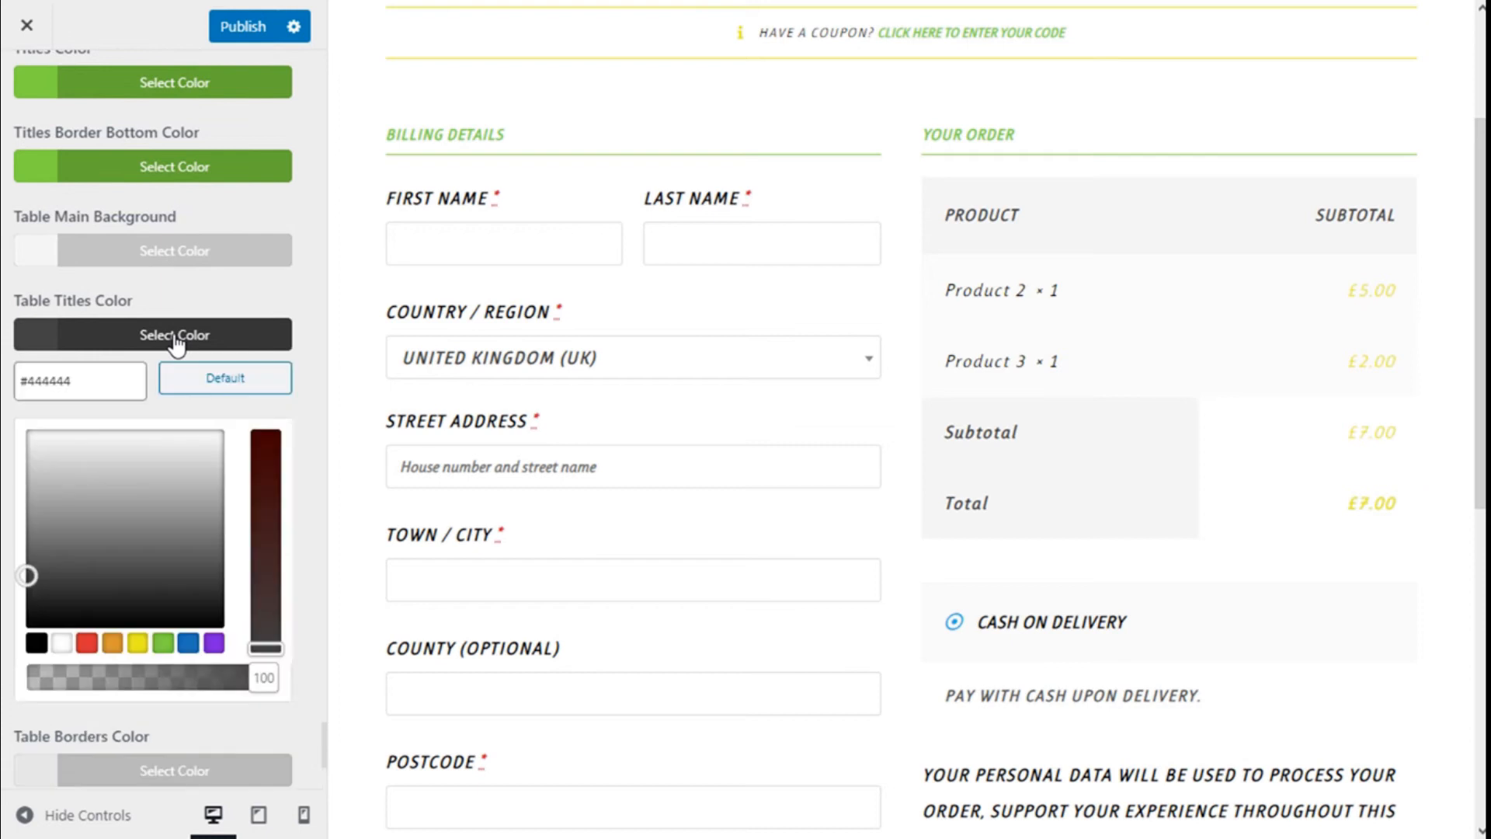
click(159, 645)
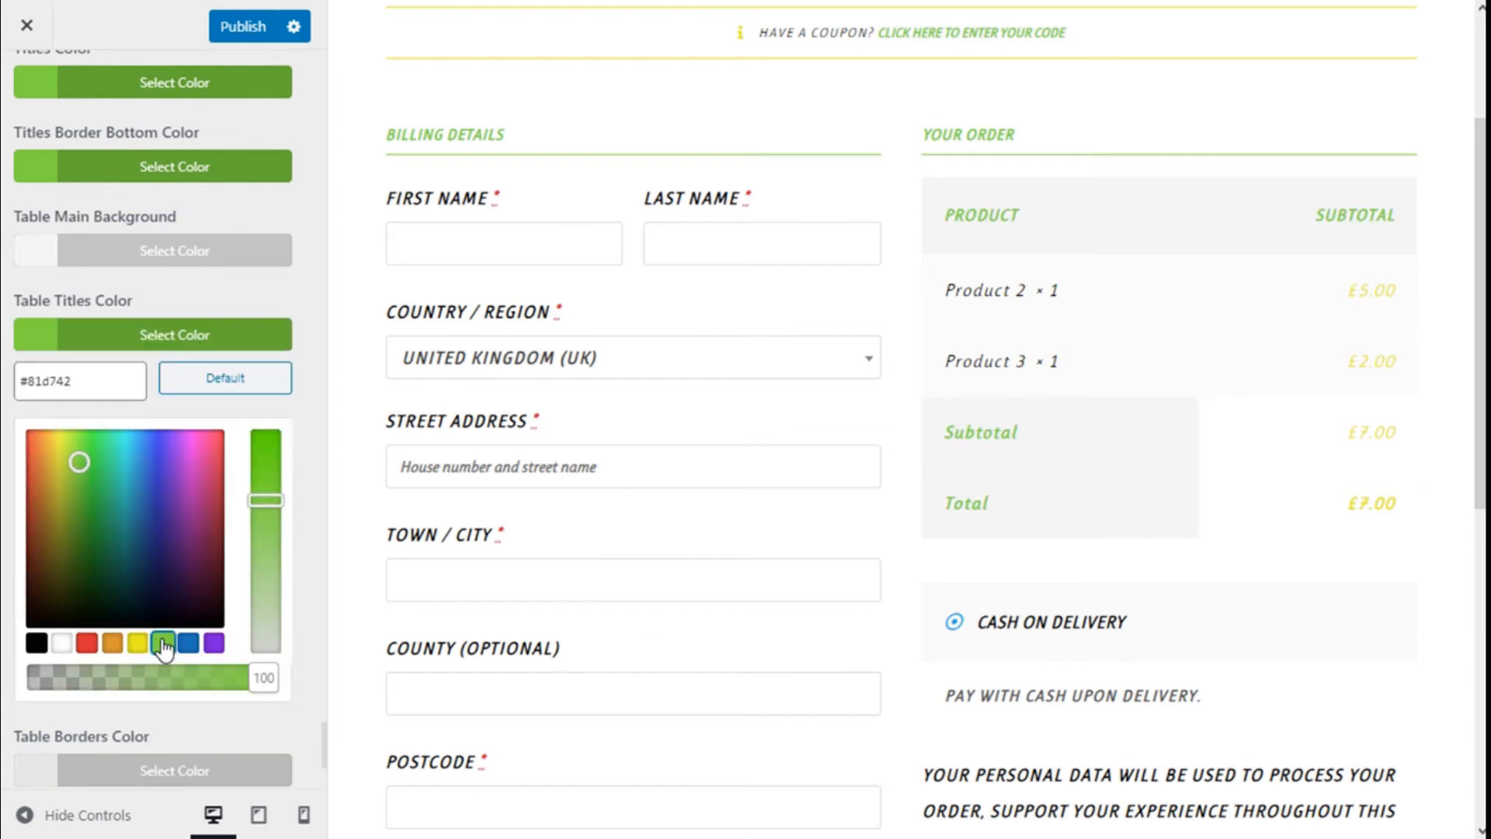
click(144, 337)
click(135, 429)
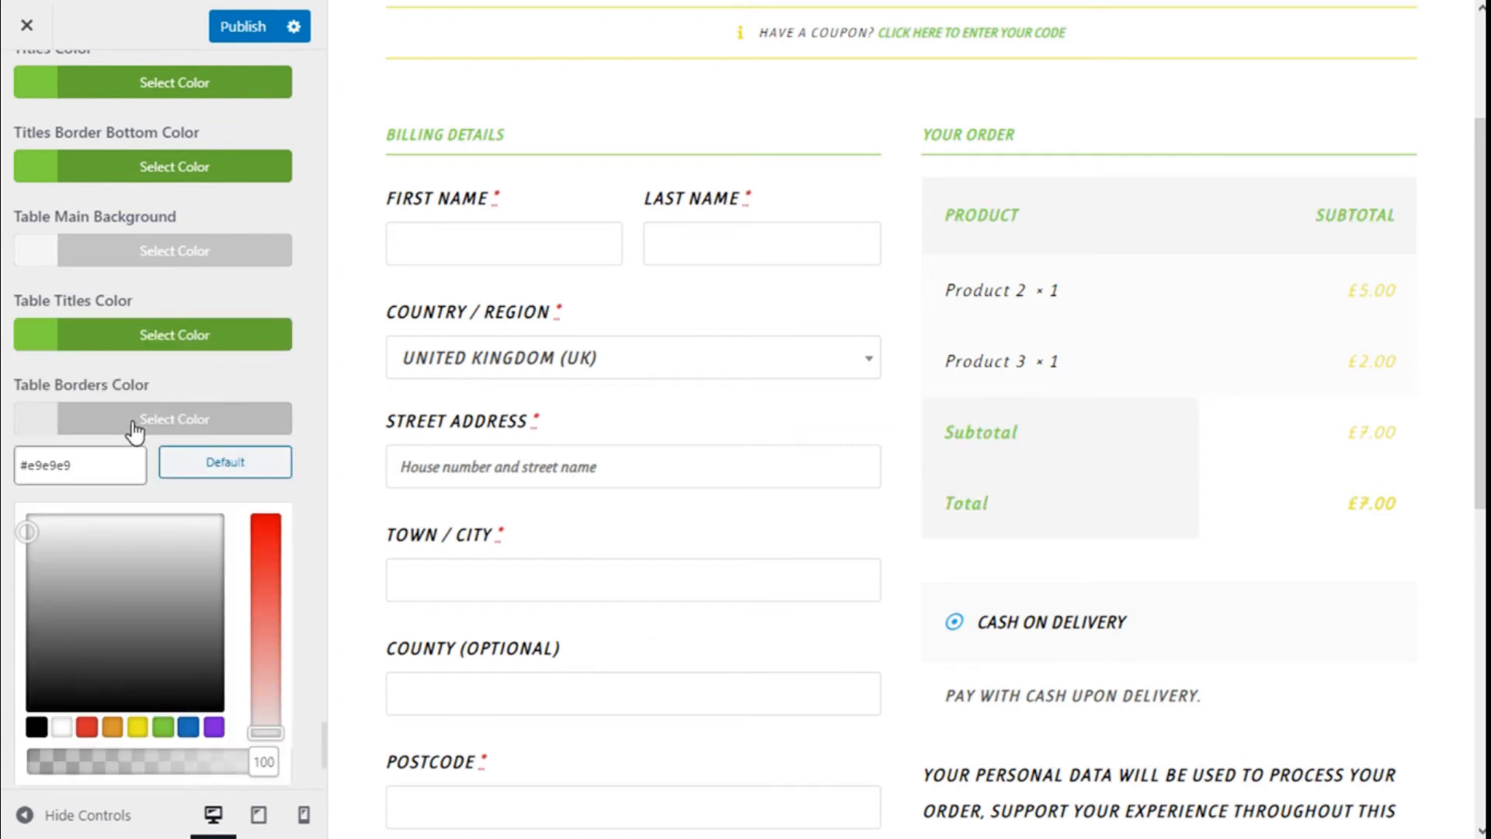
click(162, 728)
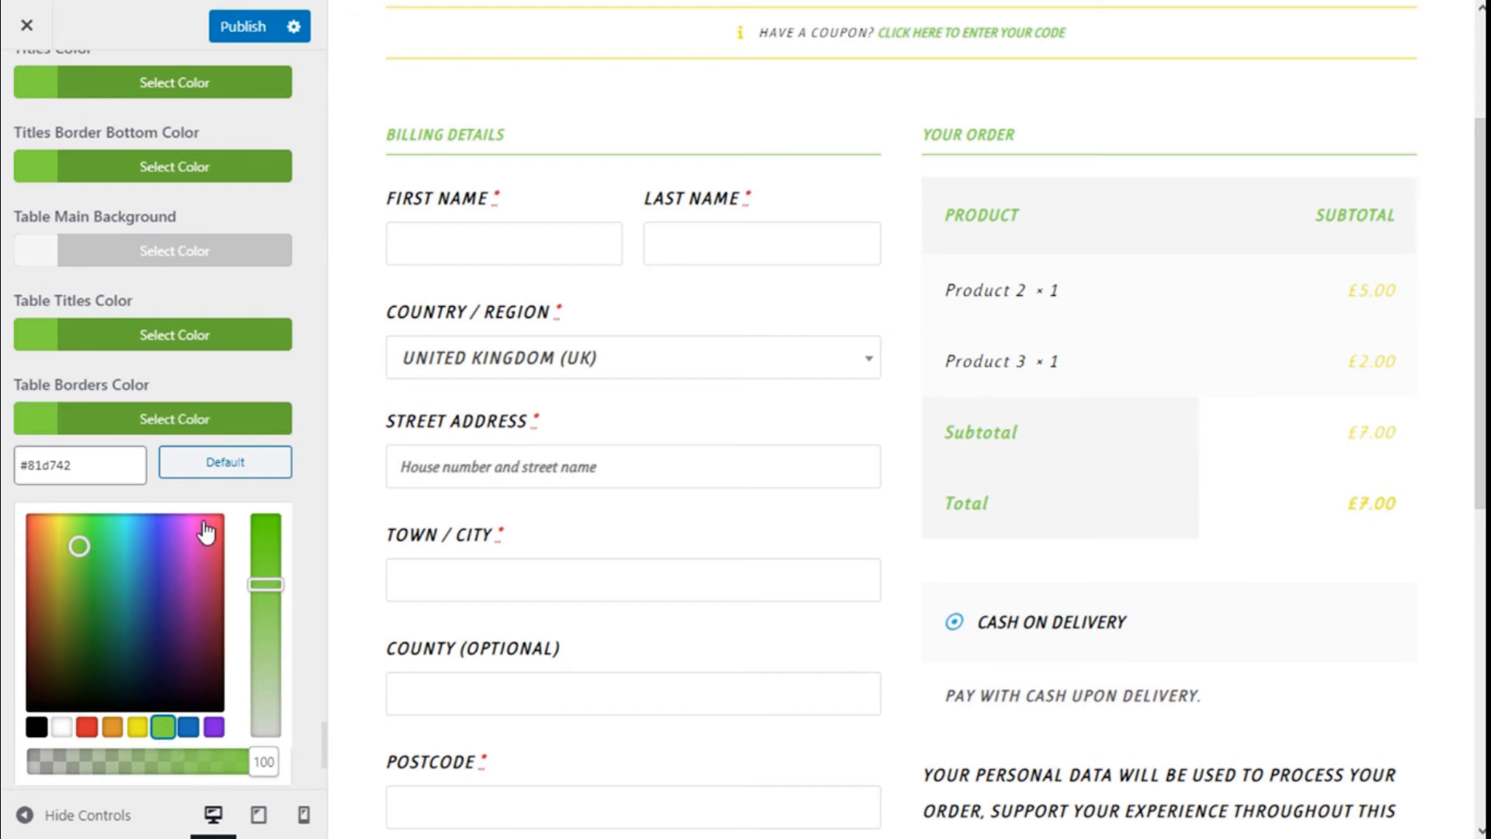
click(148, 425)
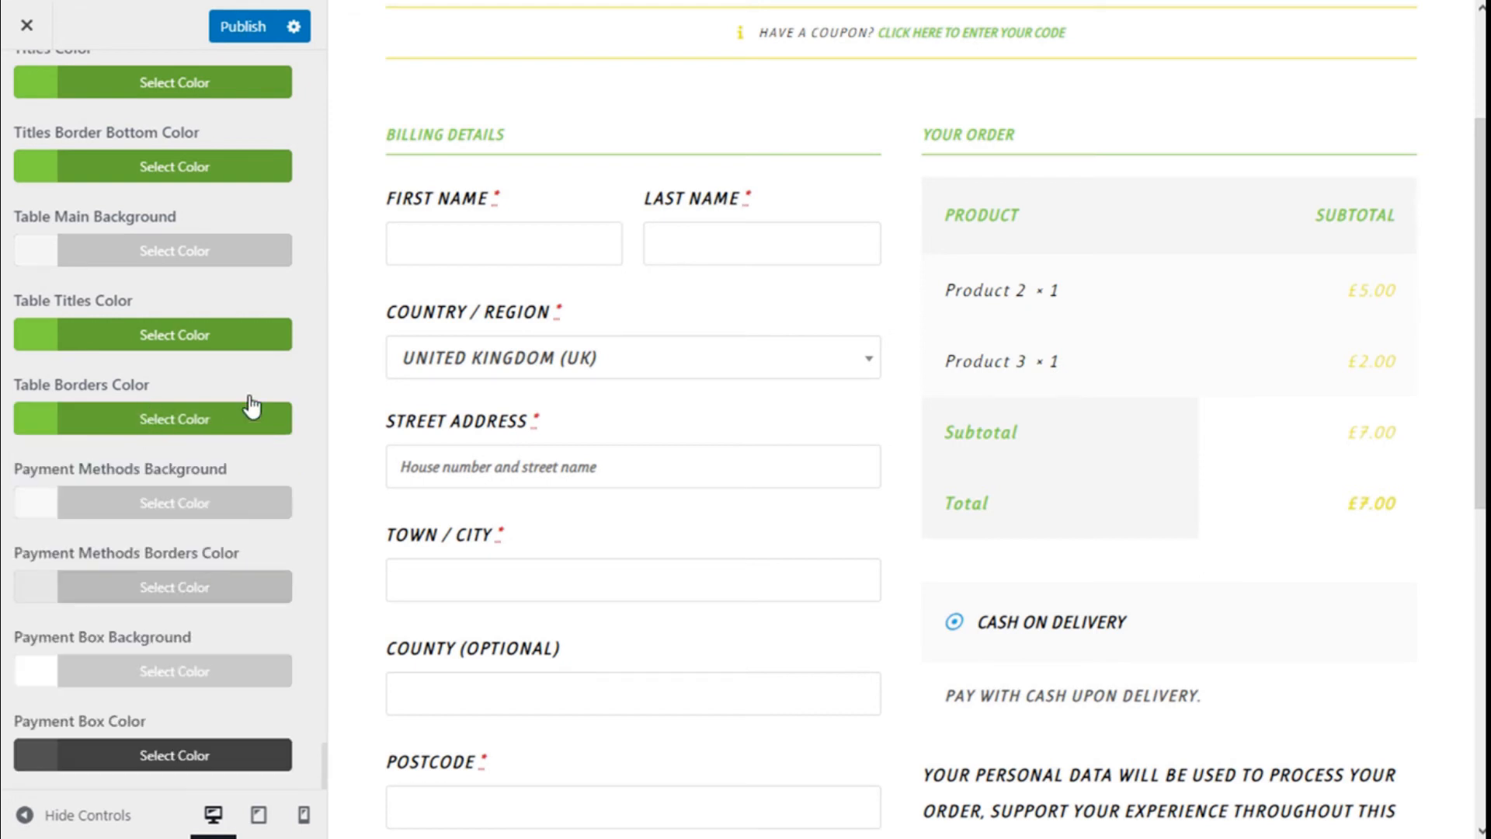
Step: Try green as the Payment Methods Background and restore the default color
scroll(790, 514, down, 3)
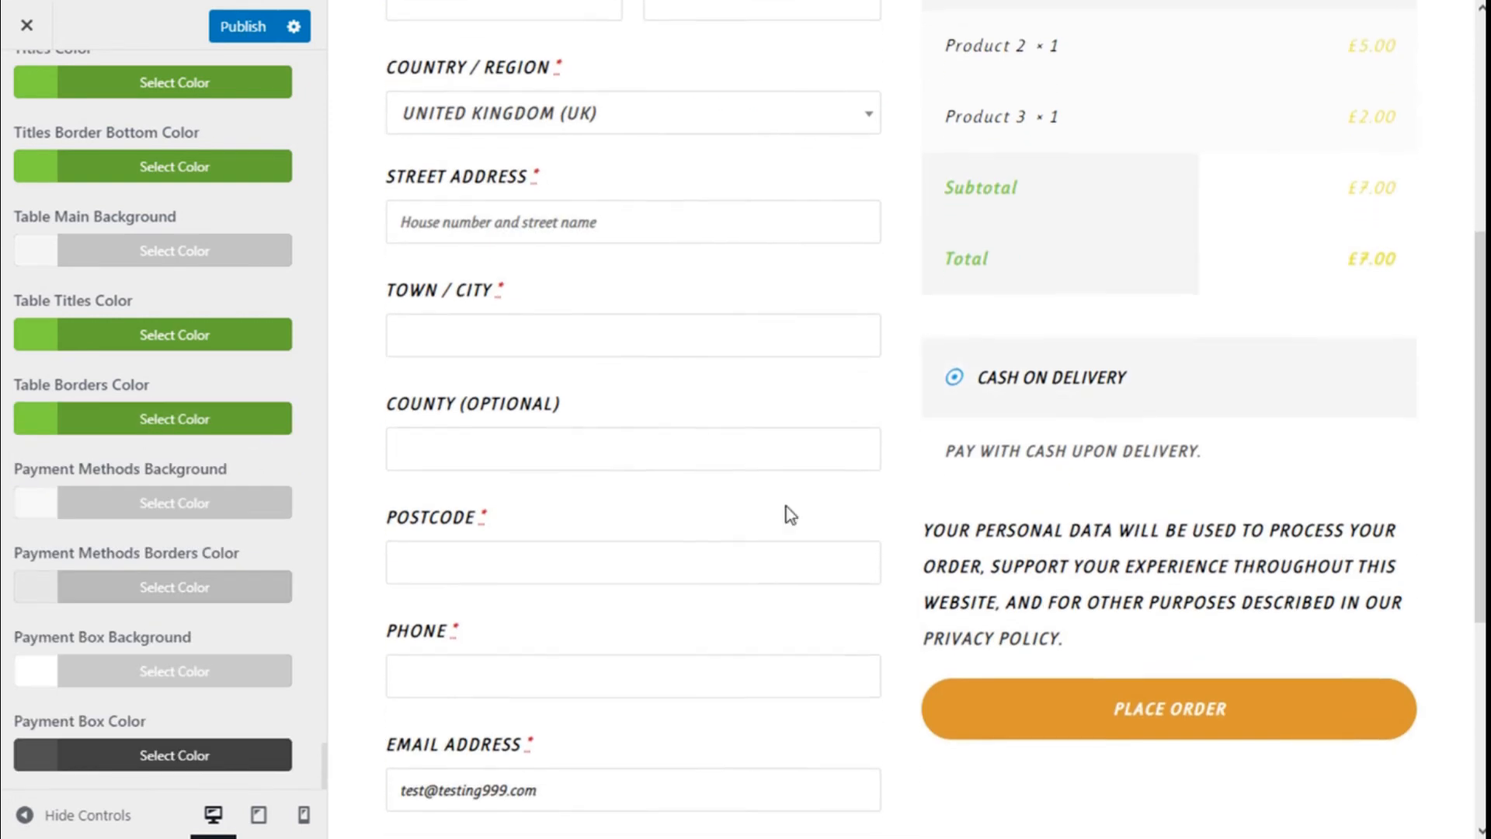
click(223, 516)
scroll(155, 660, down, 3)
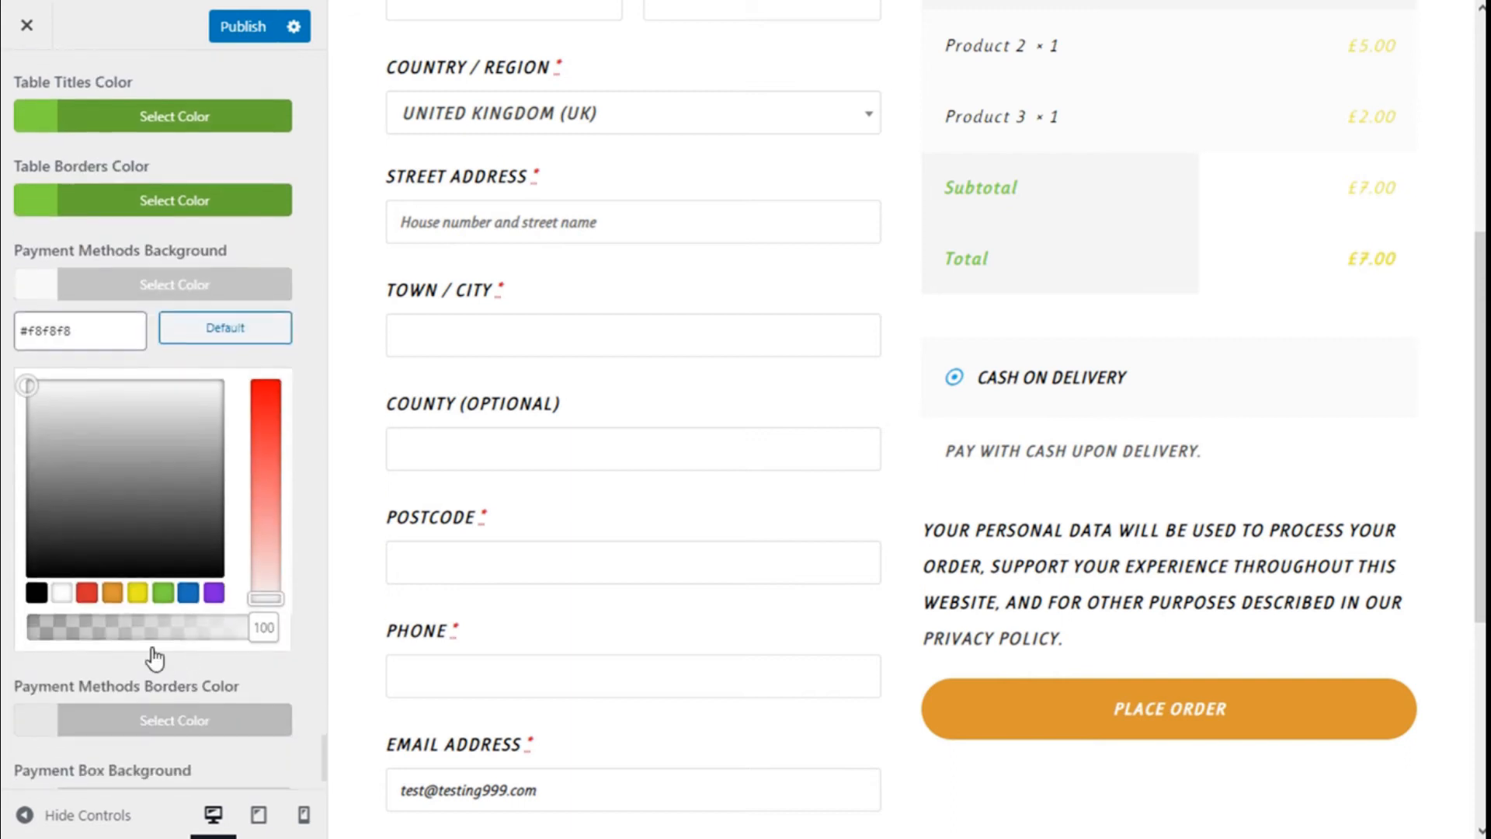
click(167, 594)
click(201, 332)
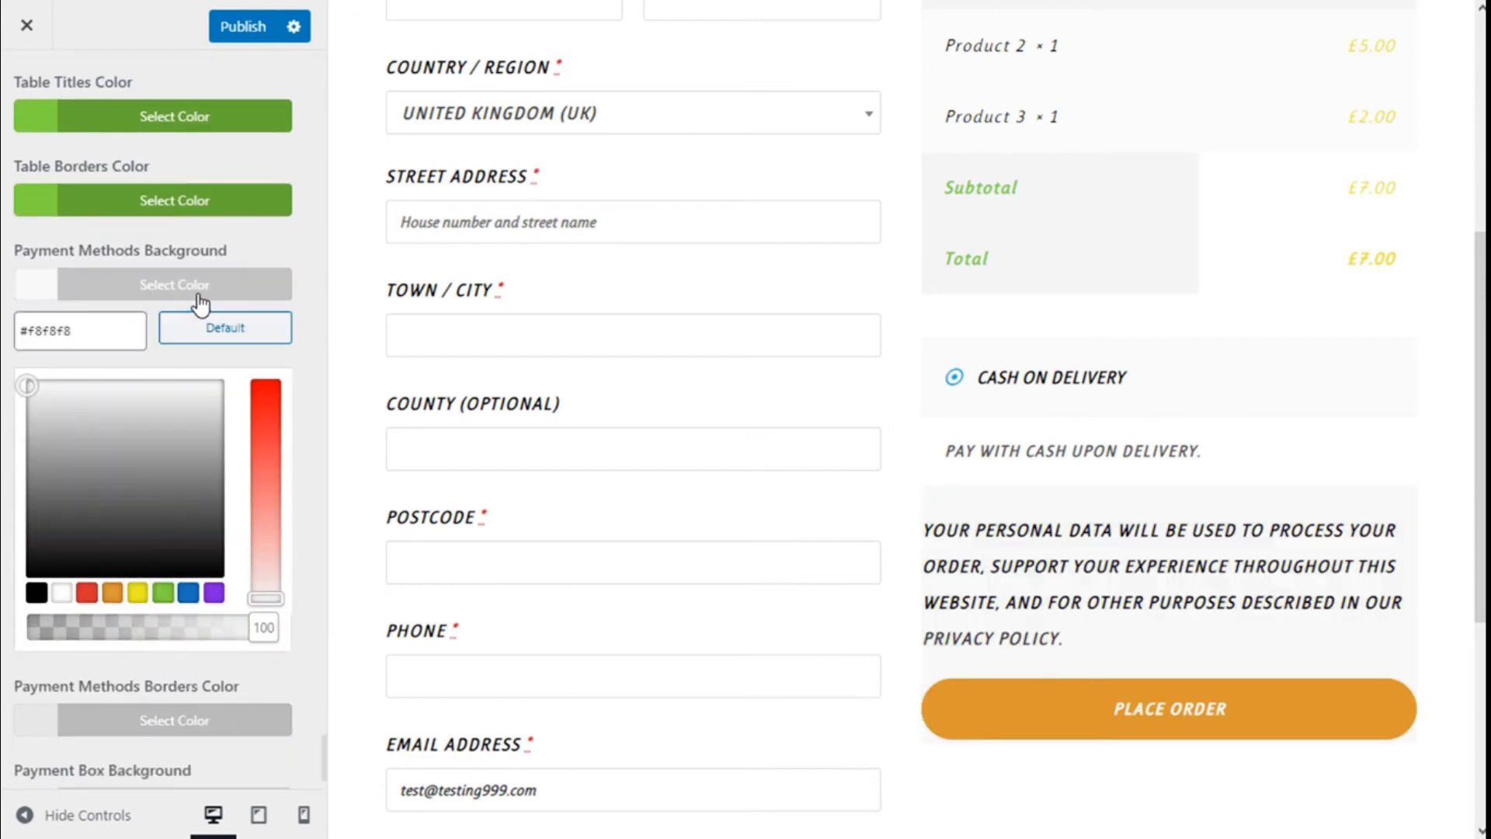
click(201, 302)
Step: Set the borders color of the payment methods area to green #81d742
click(208, 598)
scroll(224, 519, down, 2)
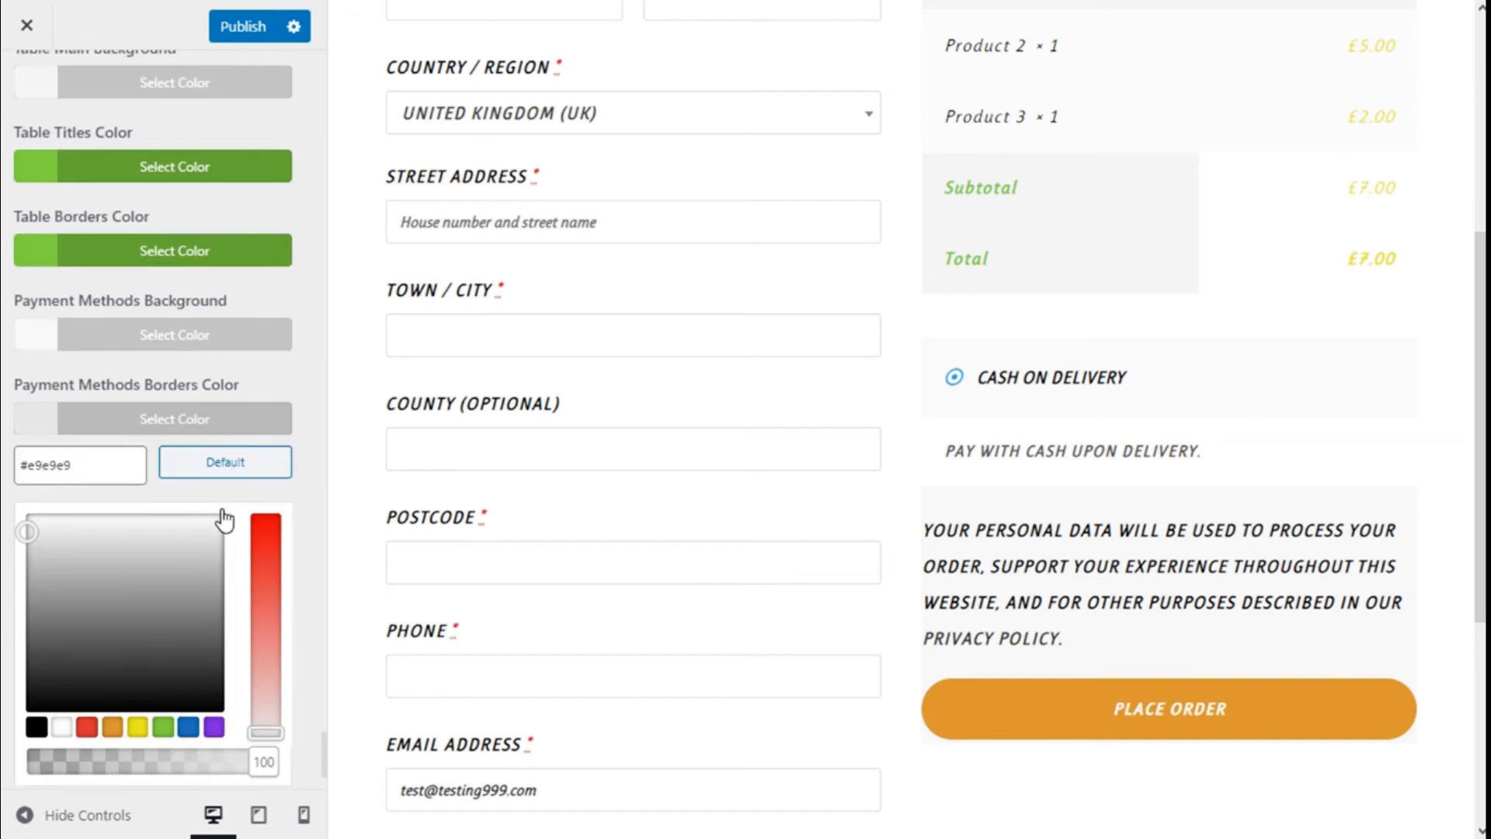
scroll(184, 696, down, 1)
click(163, 678)
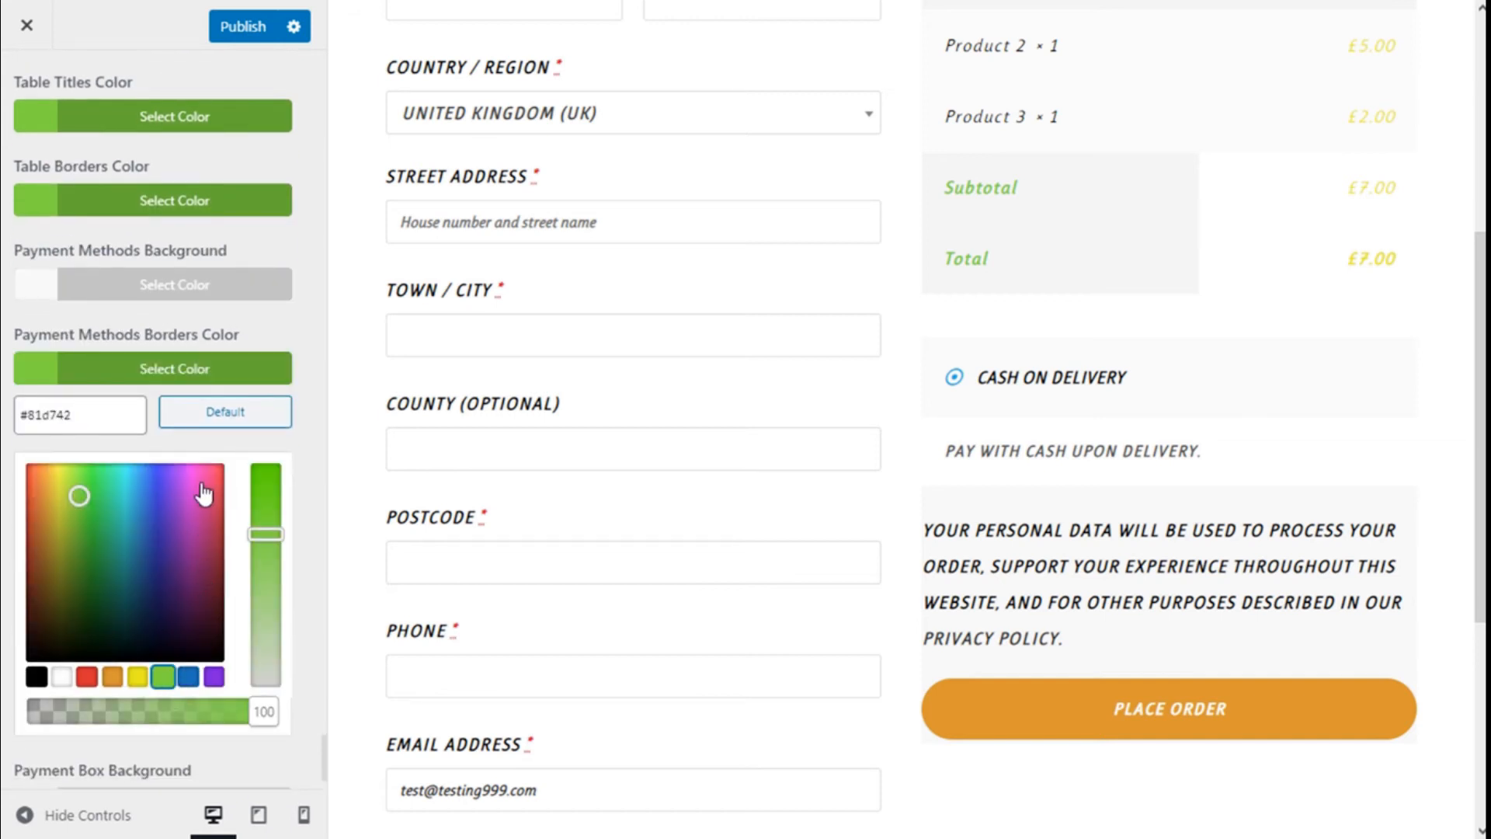
click(207, 378)
Step: Try blue #1e73be as the Payment Box Background and restore the default color
click(228, 676)
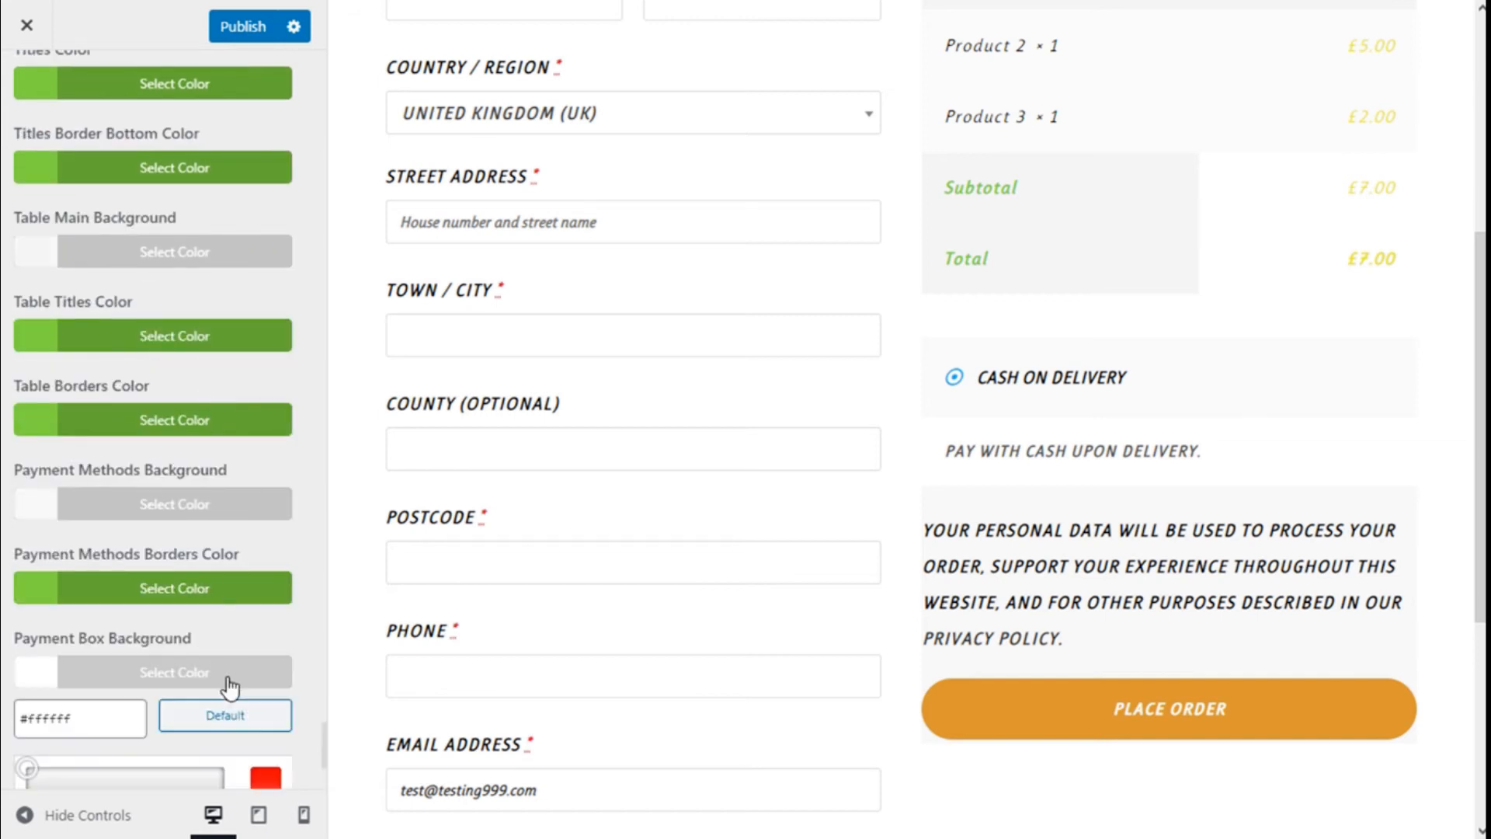
scroll(199, 721, down, 5)
click(186, 653)
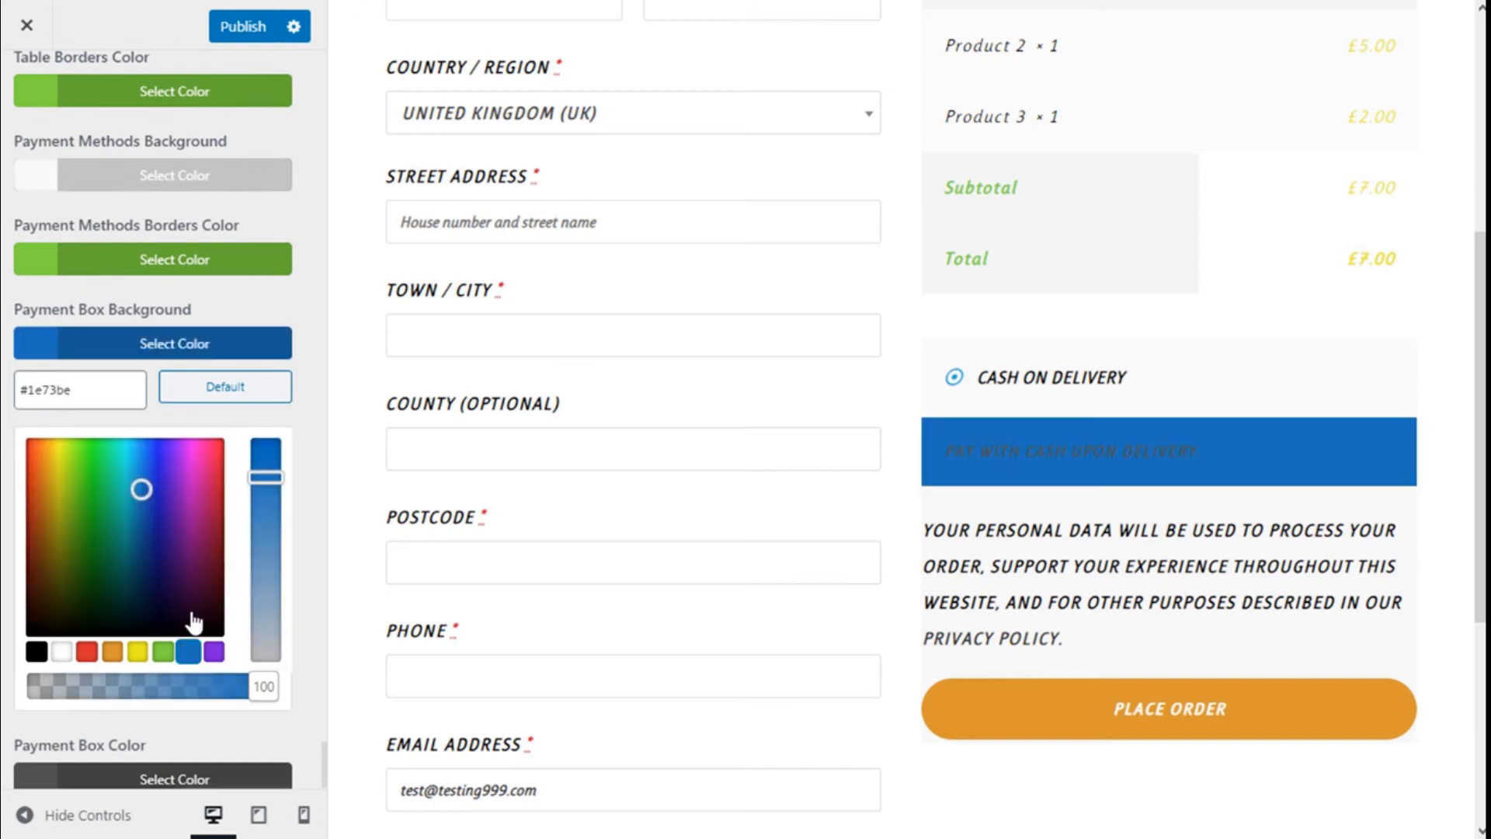
click(209, 388)
click(174, 348)
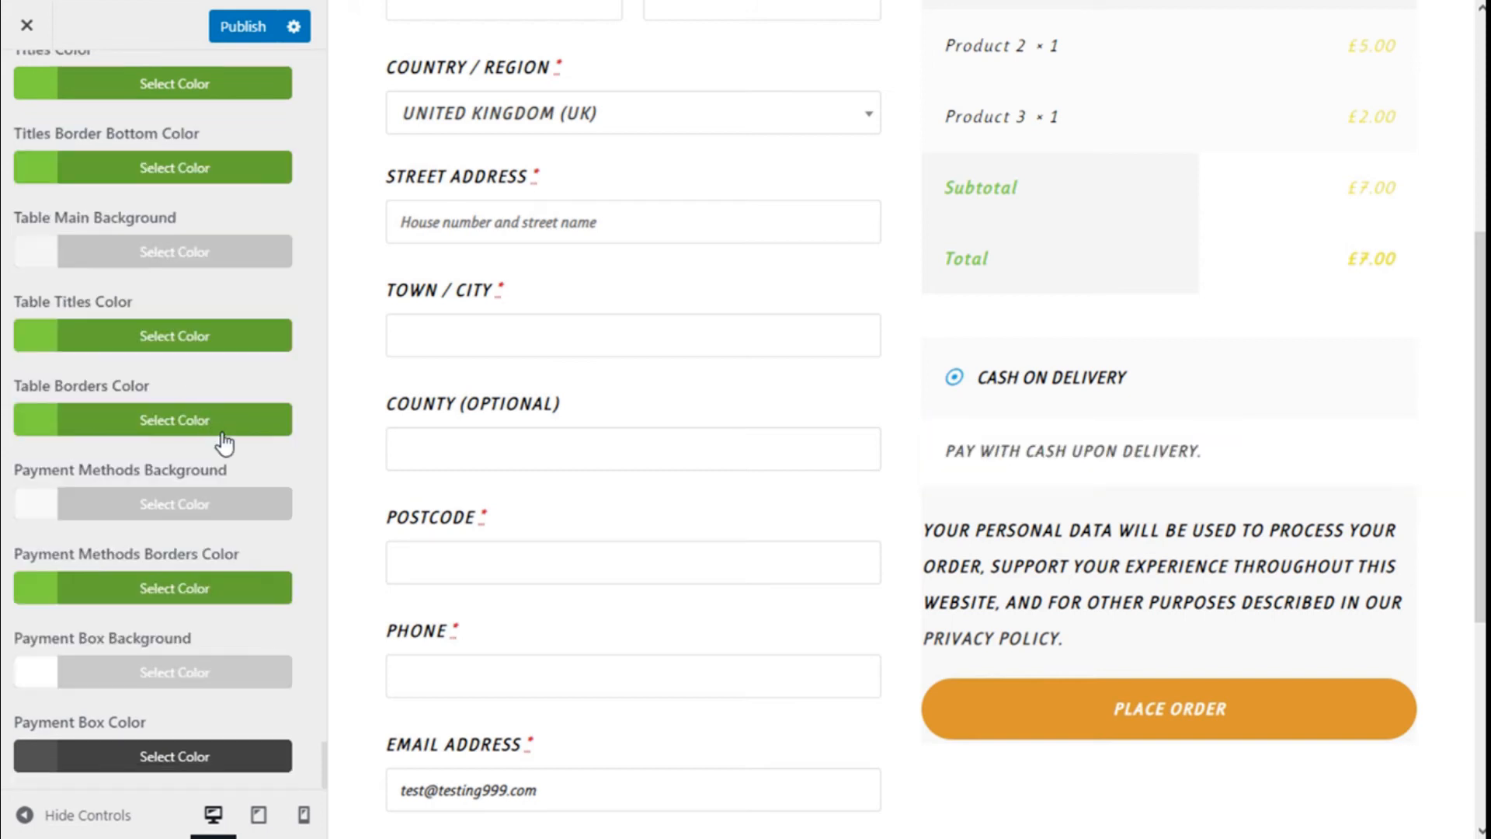
Step: Set the Payment Box Color to black #000000
click(175, 756)
scroll(220, 613, down, 4)
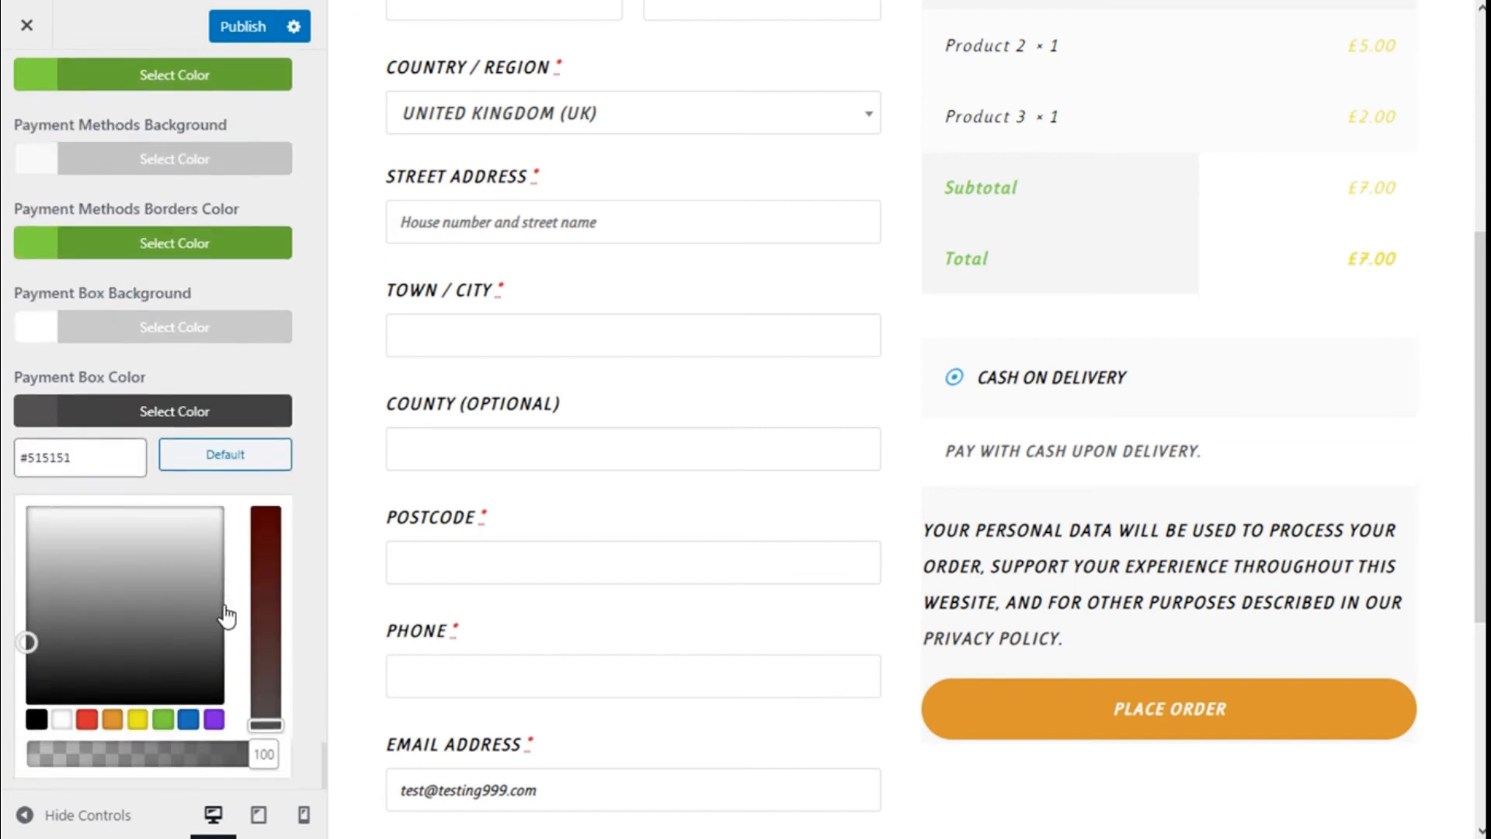
click(37, 713)
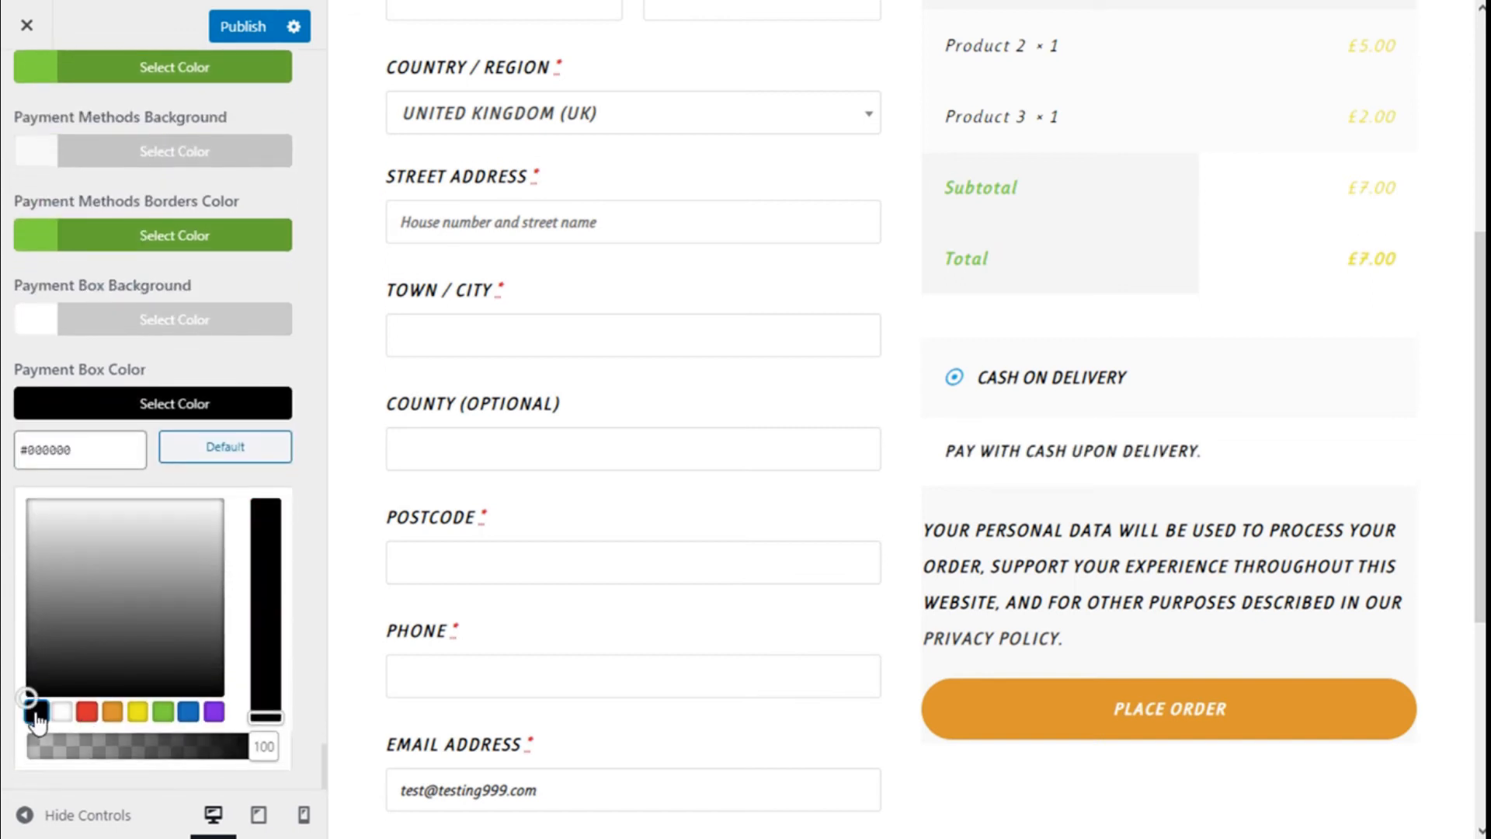
click(219, 412)
Step: Review the restyled checkout page preview and the checkout color settings from end to end
scroll(1081, 500, down, 2)
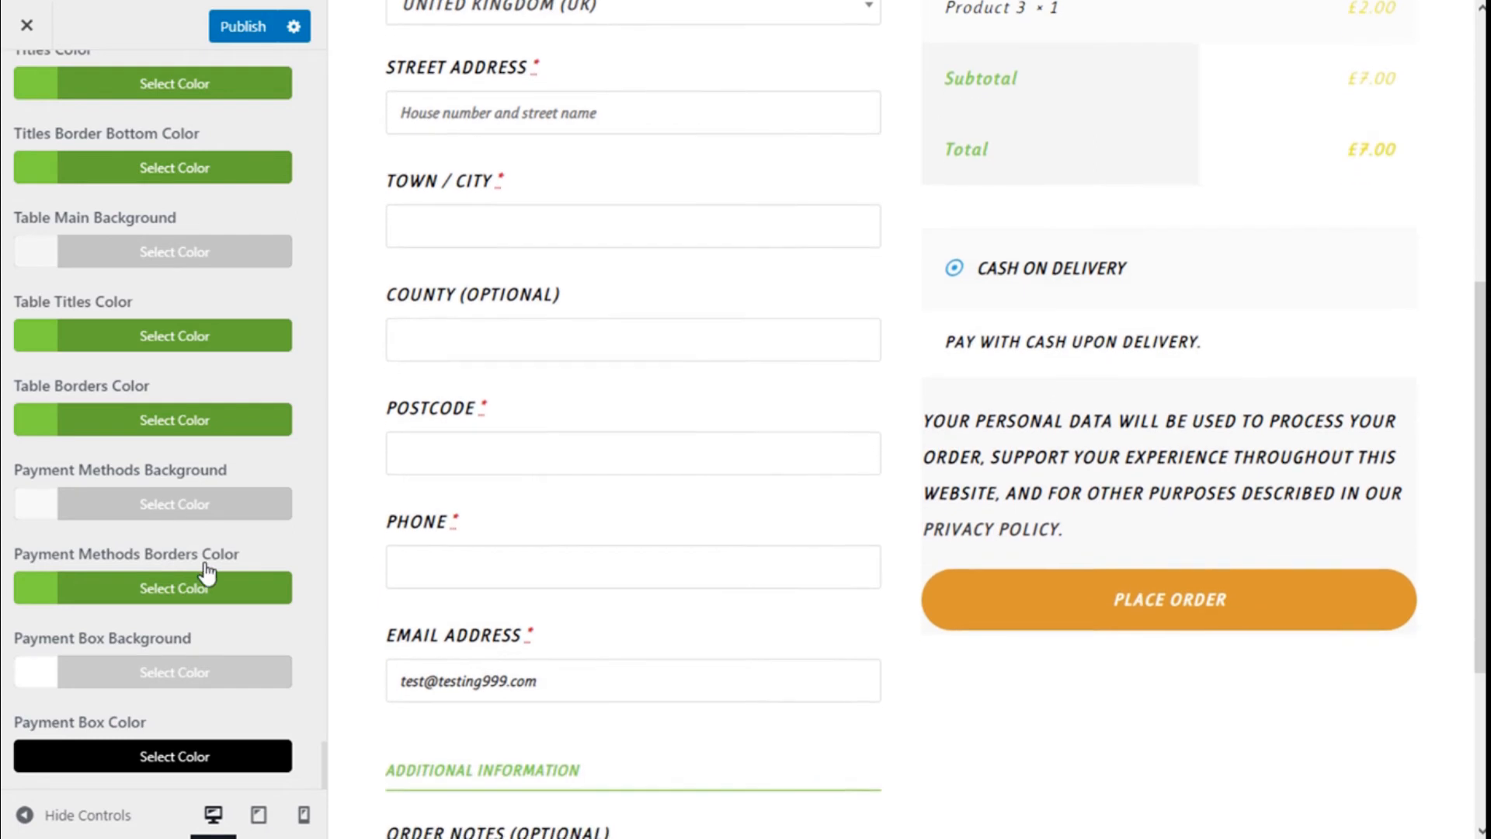
scroll(805, 571, down, 4)
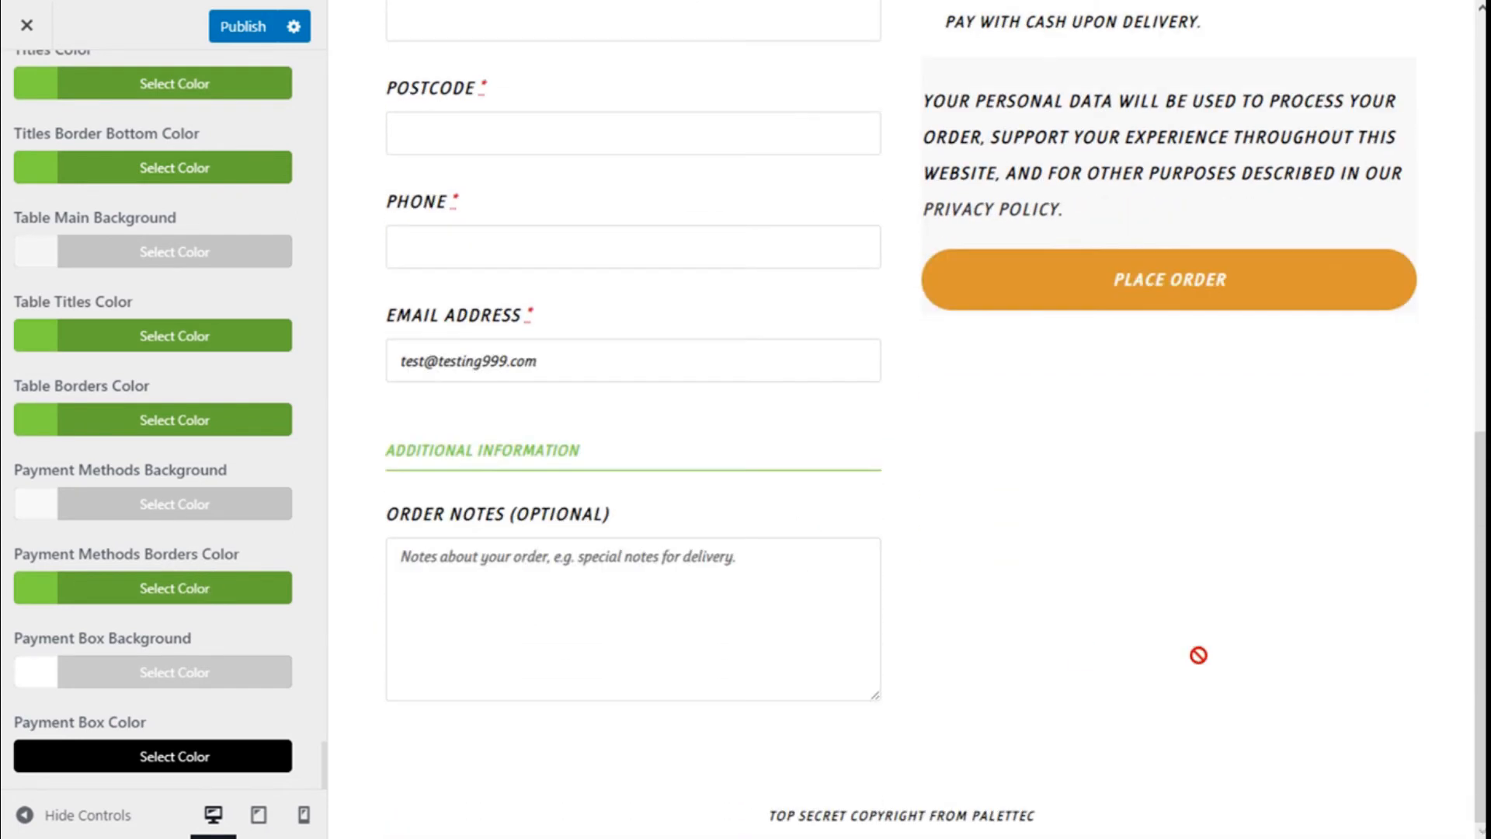
scroll(1087, 649, up, 2)
scroll(1106, 490, up, 6)
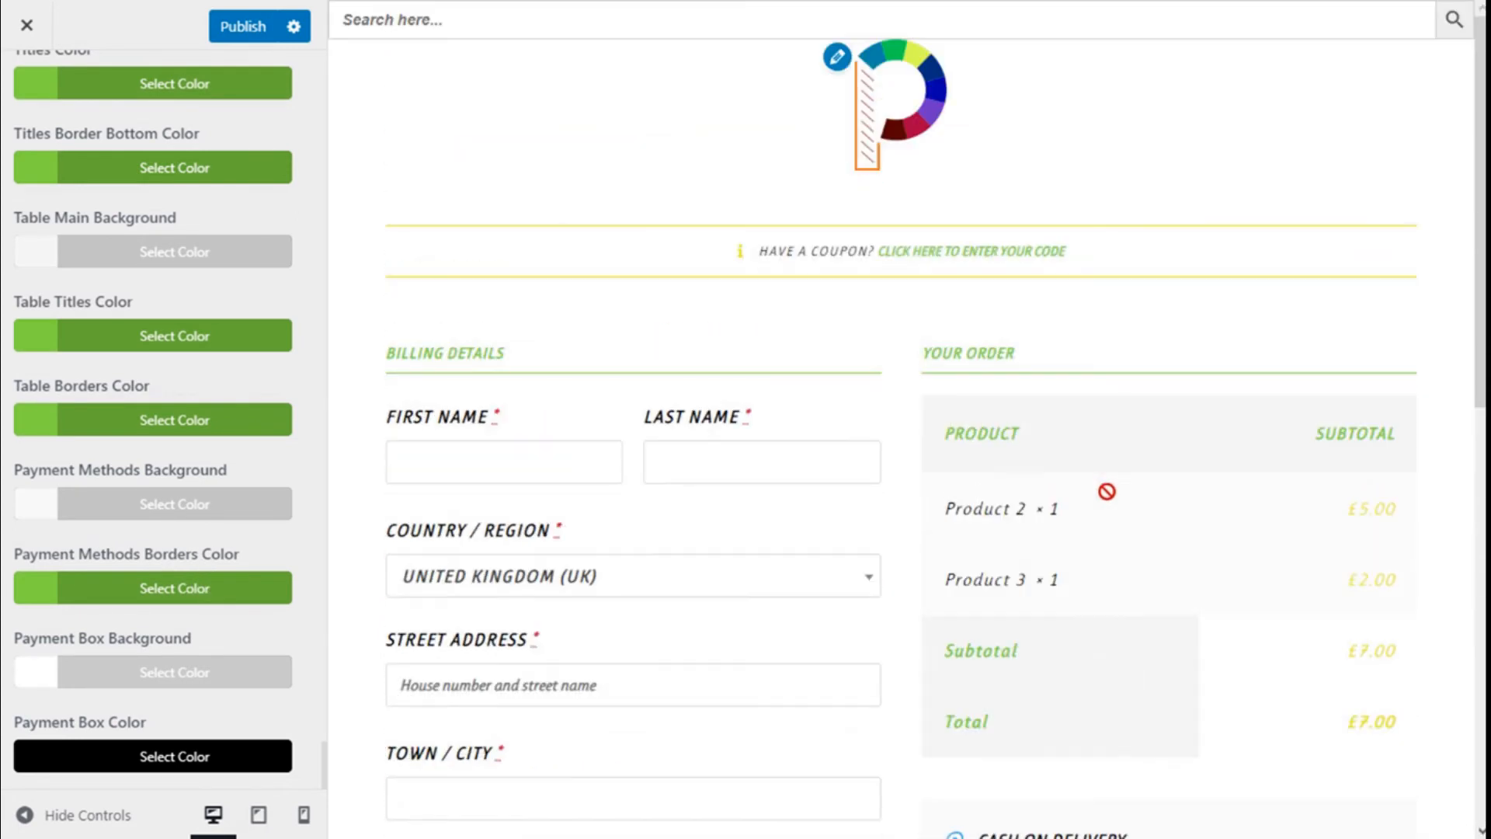
scroll(160, 240, up, 1)
scroll(160, 242, down, 8)
scroll(160, 243, up, 2)
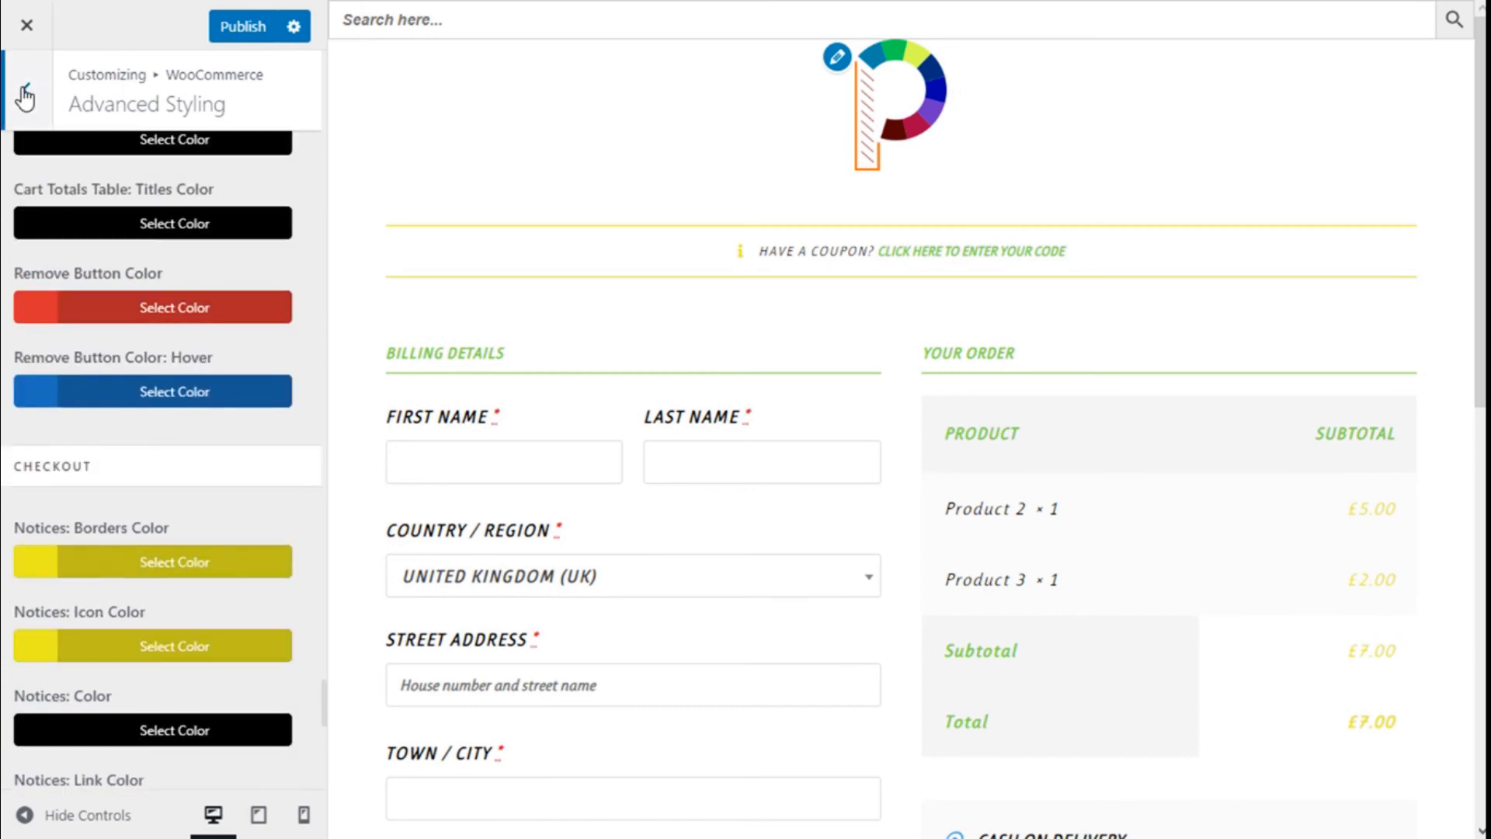
Step: Leave the WooCommerce styling settings and open the Theme Buttons settings in General Options
click(25, 97)
click(27, 94)
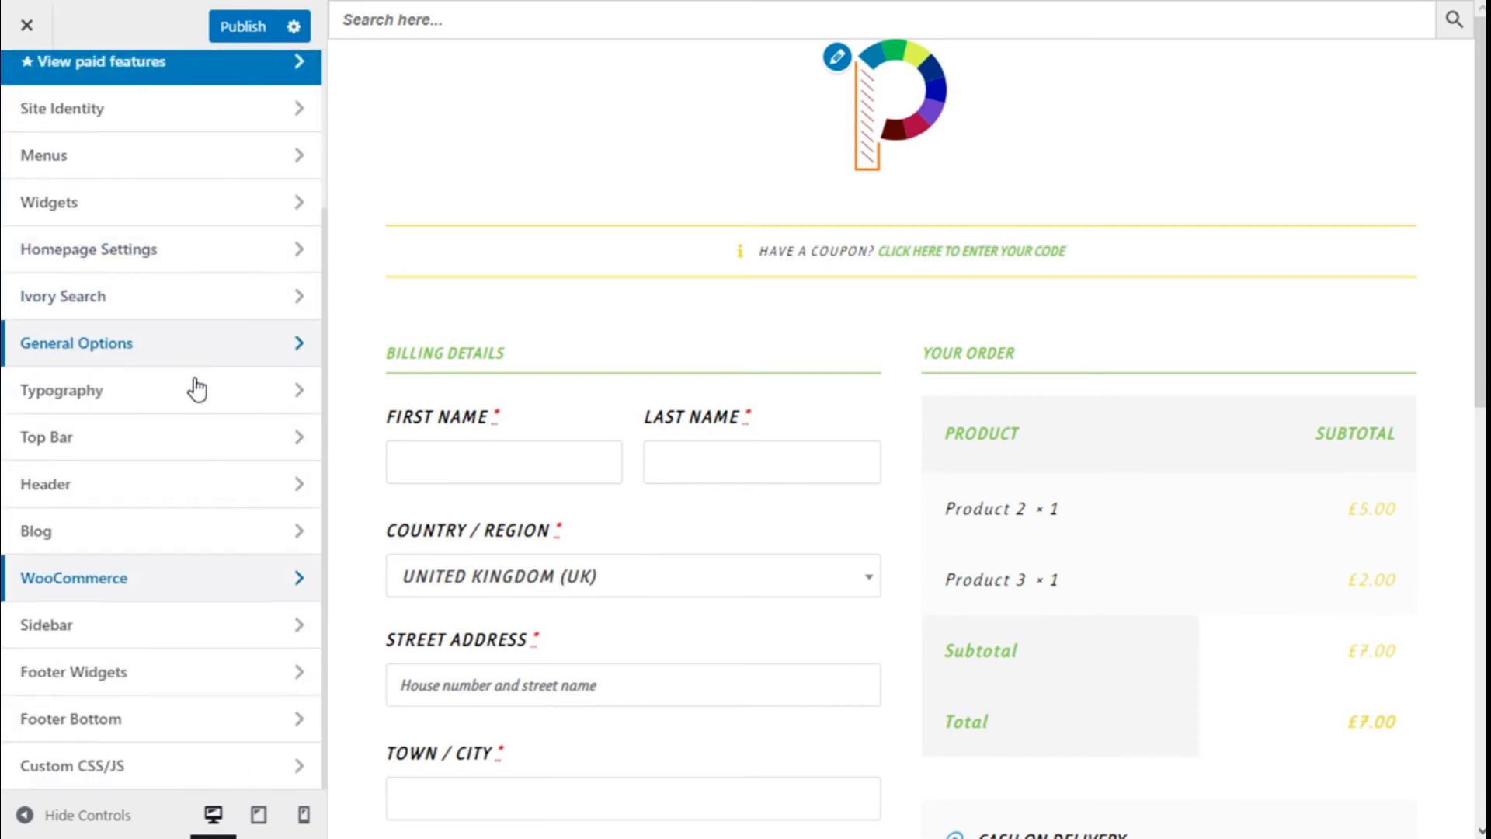
click(203, 348)
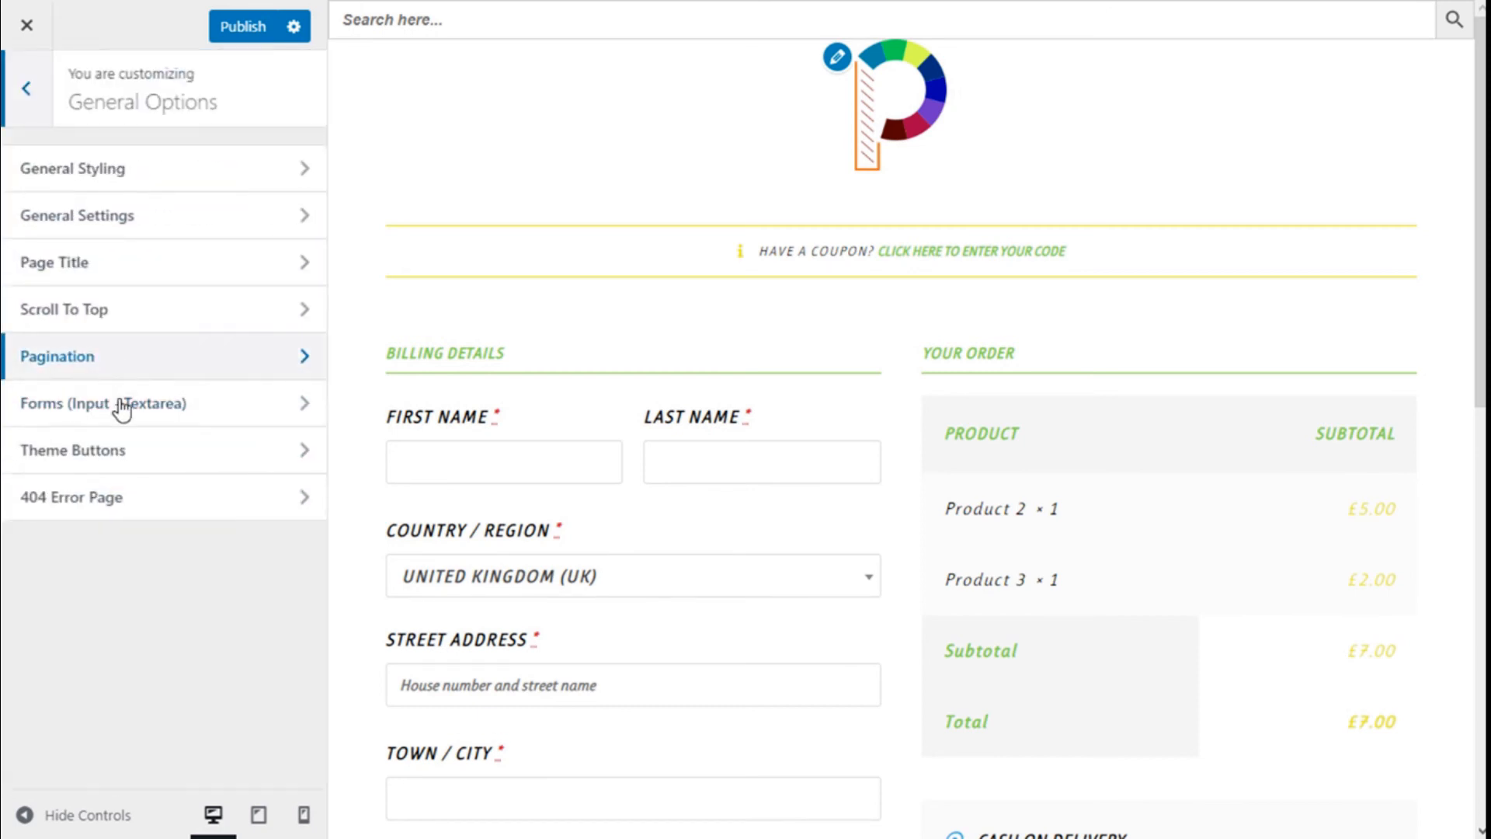
click(126, 454)
scroll(1274, 434, down, 4)
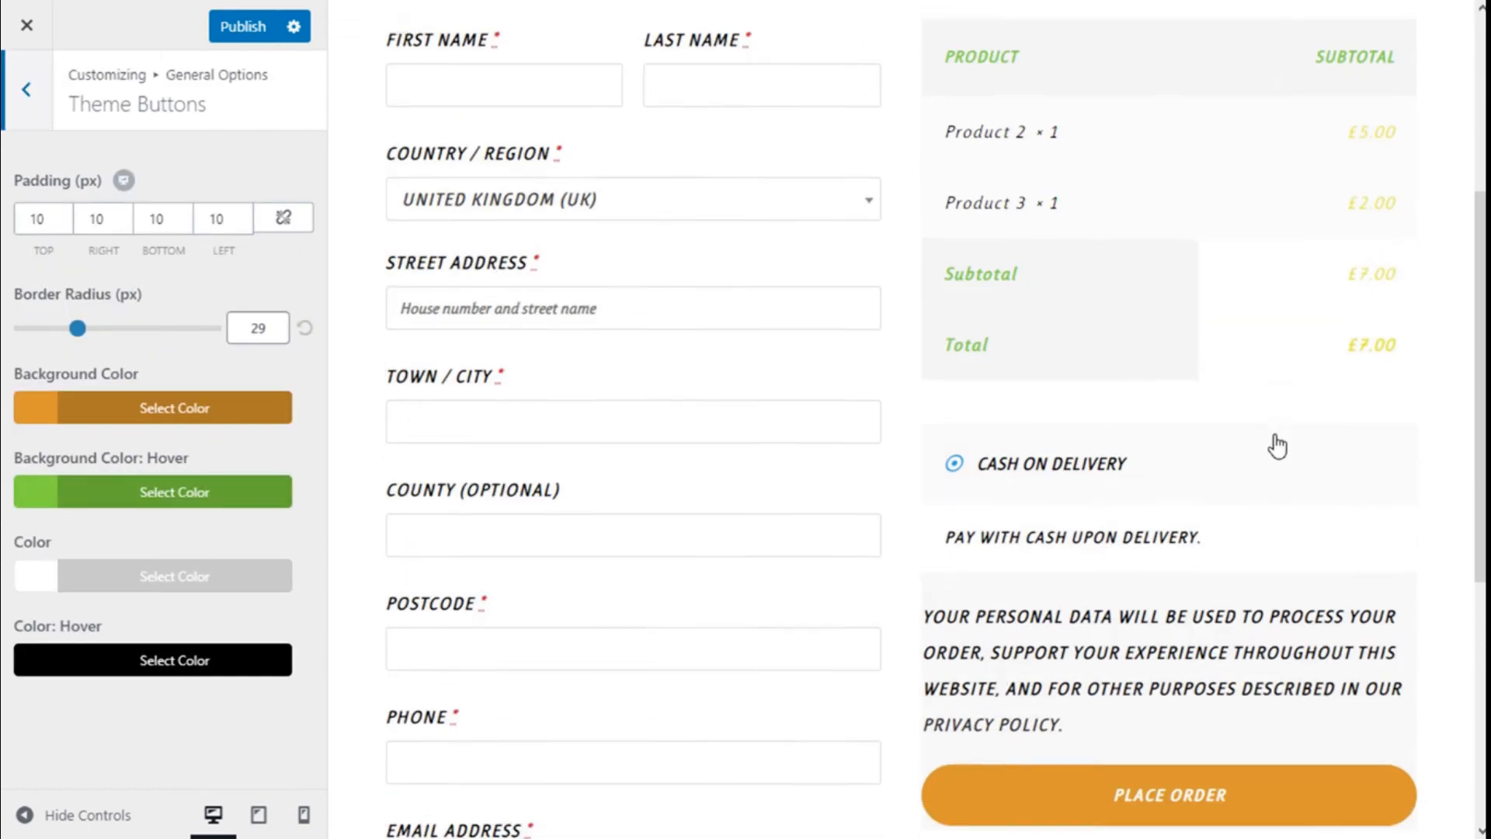
scroll(1274, 434, down, 2)
Step: Reset the theme buttons' Background Color to its default and set it to yellow
click(249, 409)
click(248, 437)
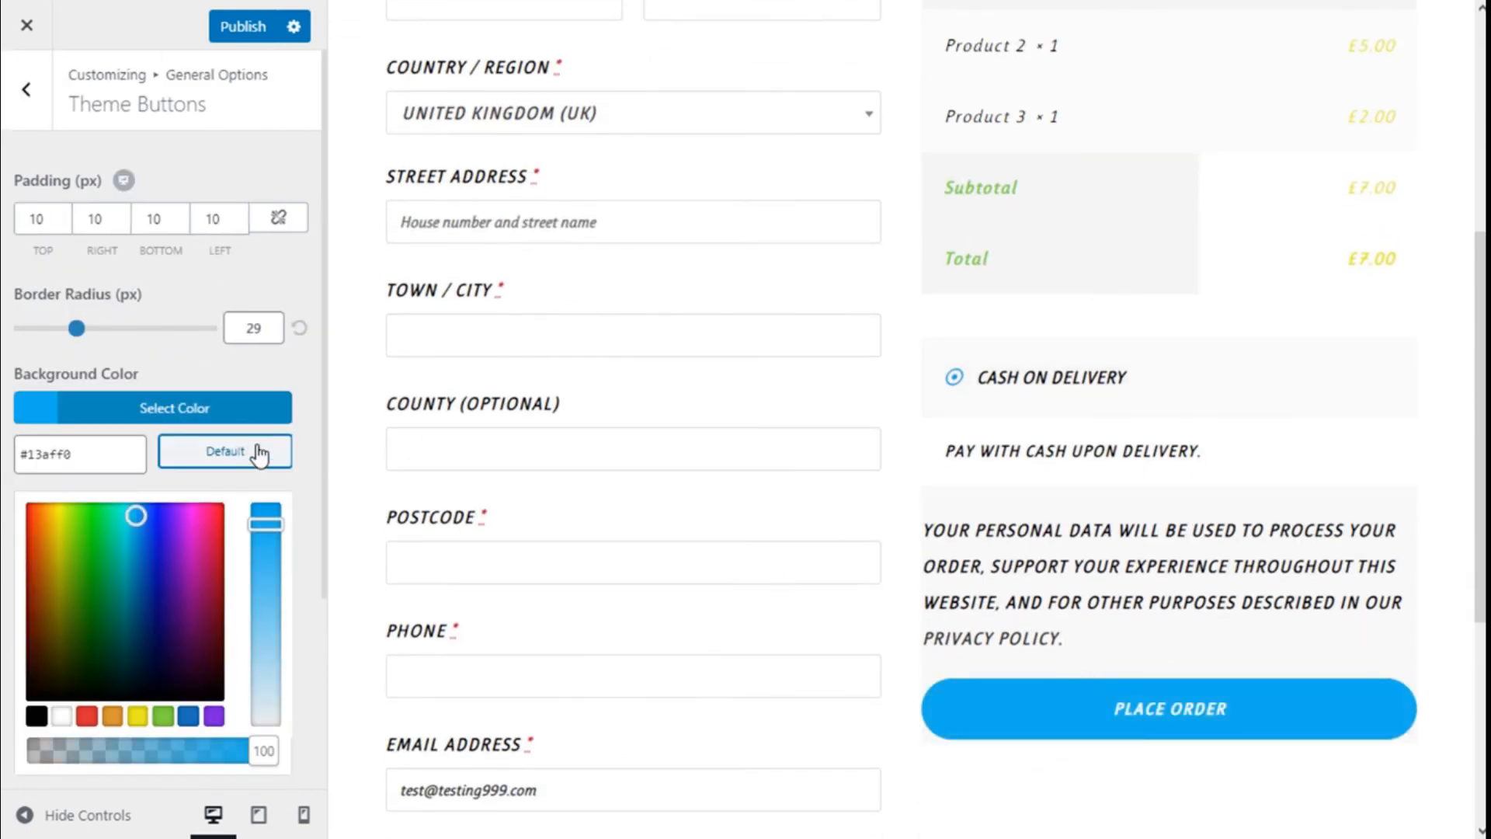
click(137, 715)
click(223, 417)
Step: Set the theme buttons' hover background color to purple #8224e3
click(200, 492)
scroll(203, 684, down, 3)
click(214, 581)
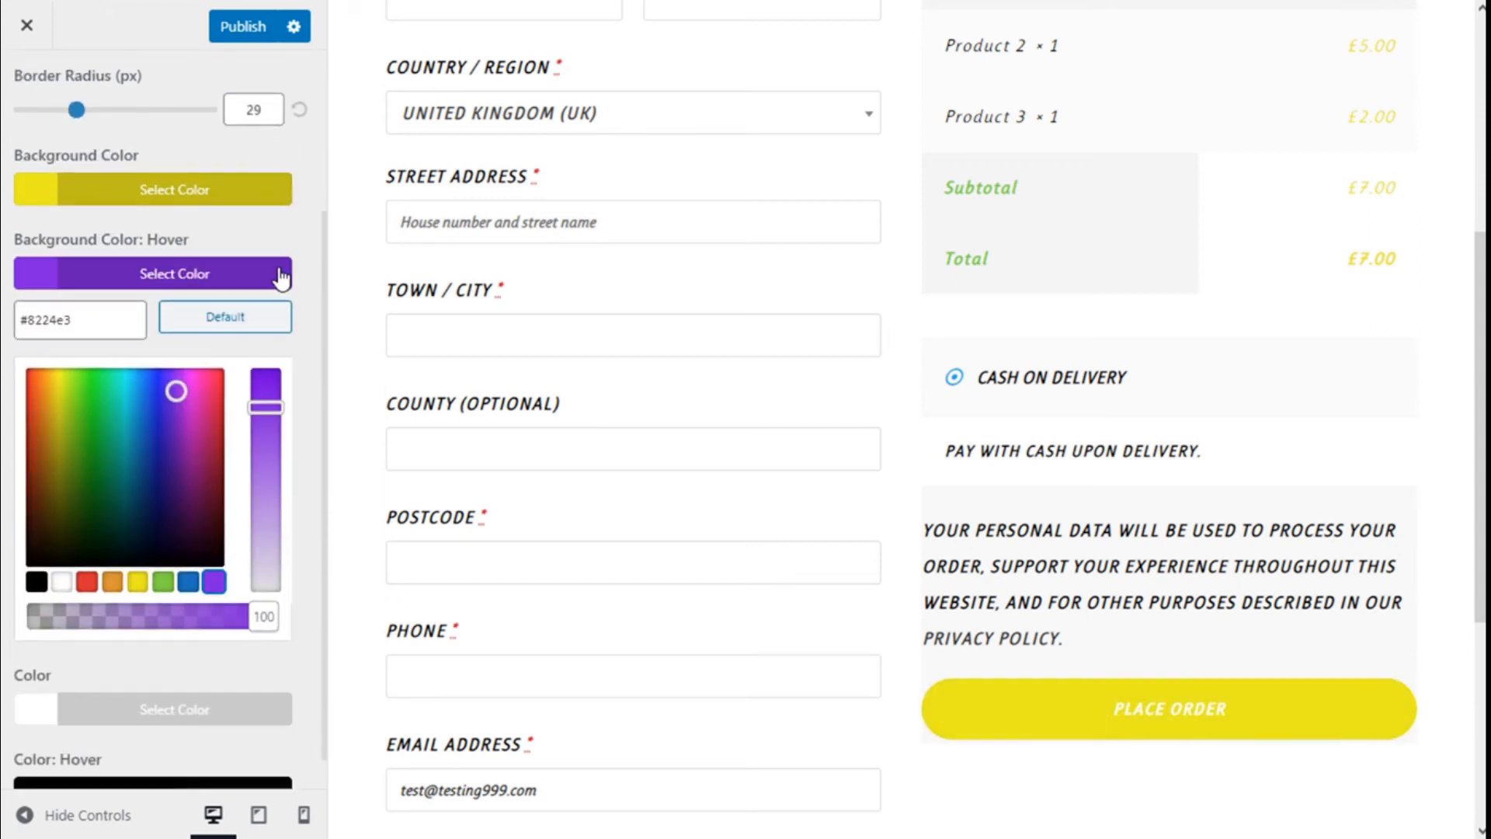
click(279, 274)
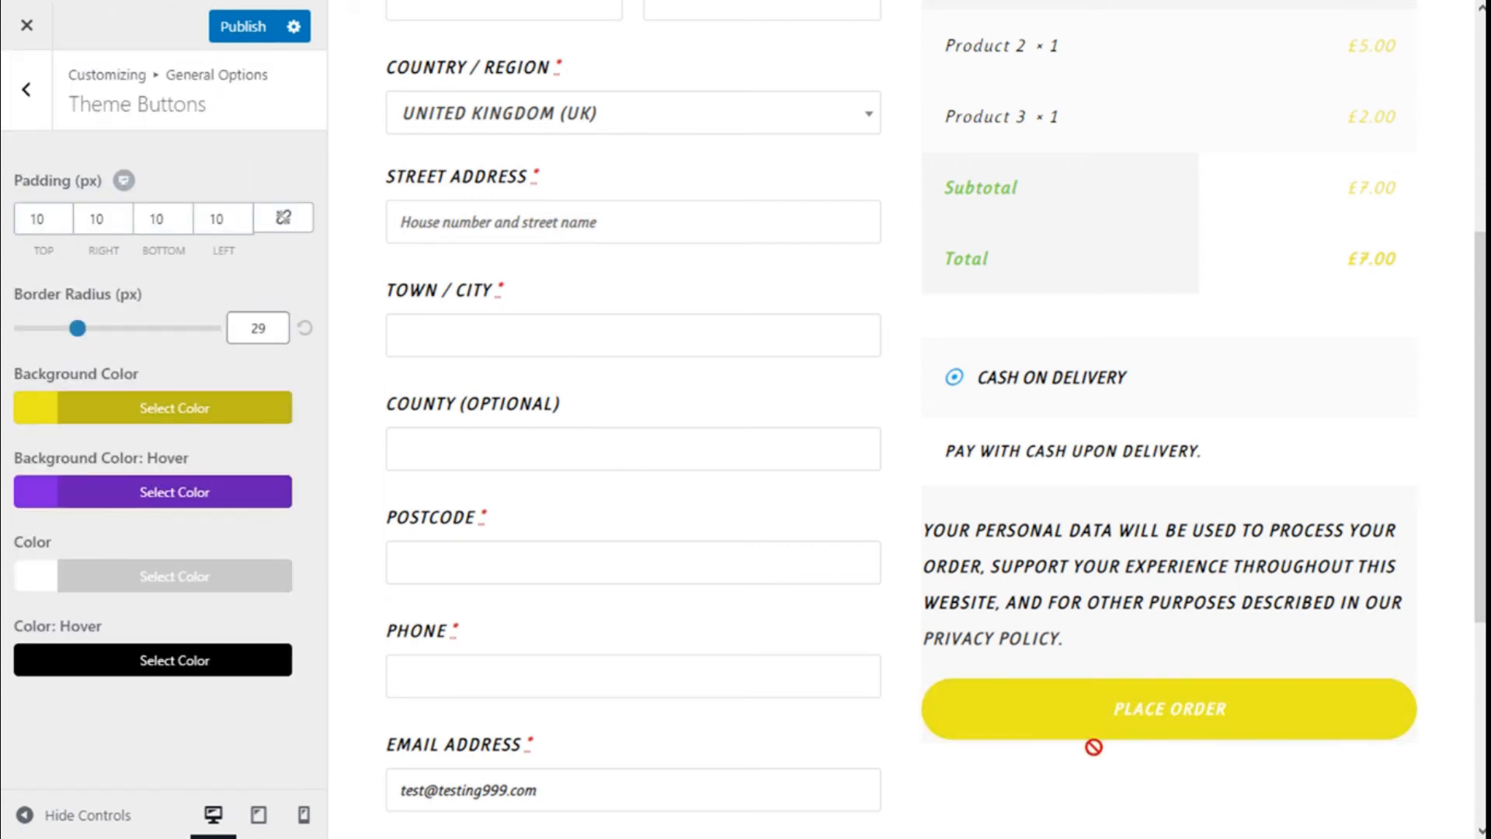
click(153, 587)
scroll(182, 704, down, 1)
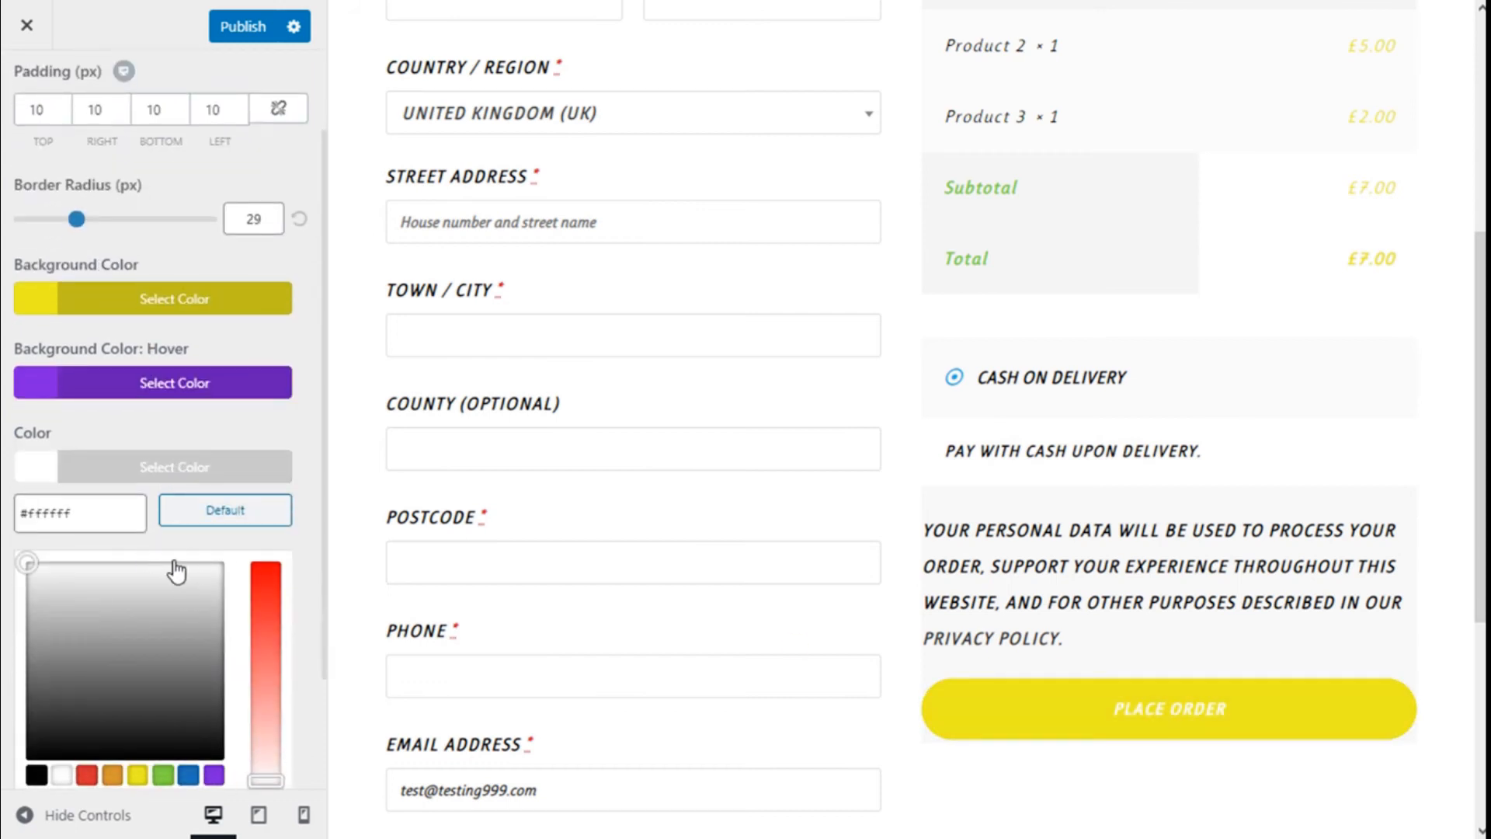
click(159, 475)
Step: Set the theme buttons' hover text color to white
click(177, 659)
scroll(137, 669, down, 3)
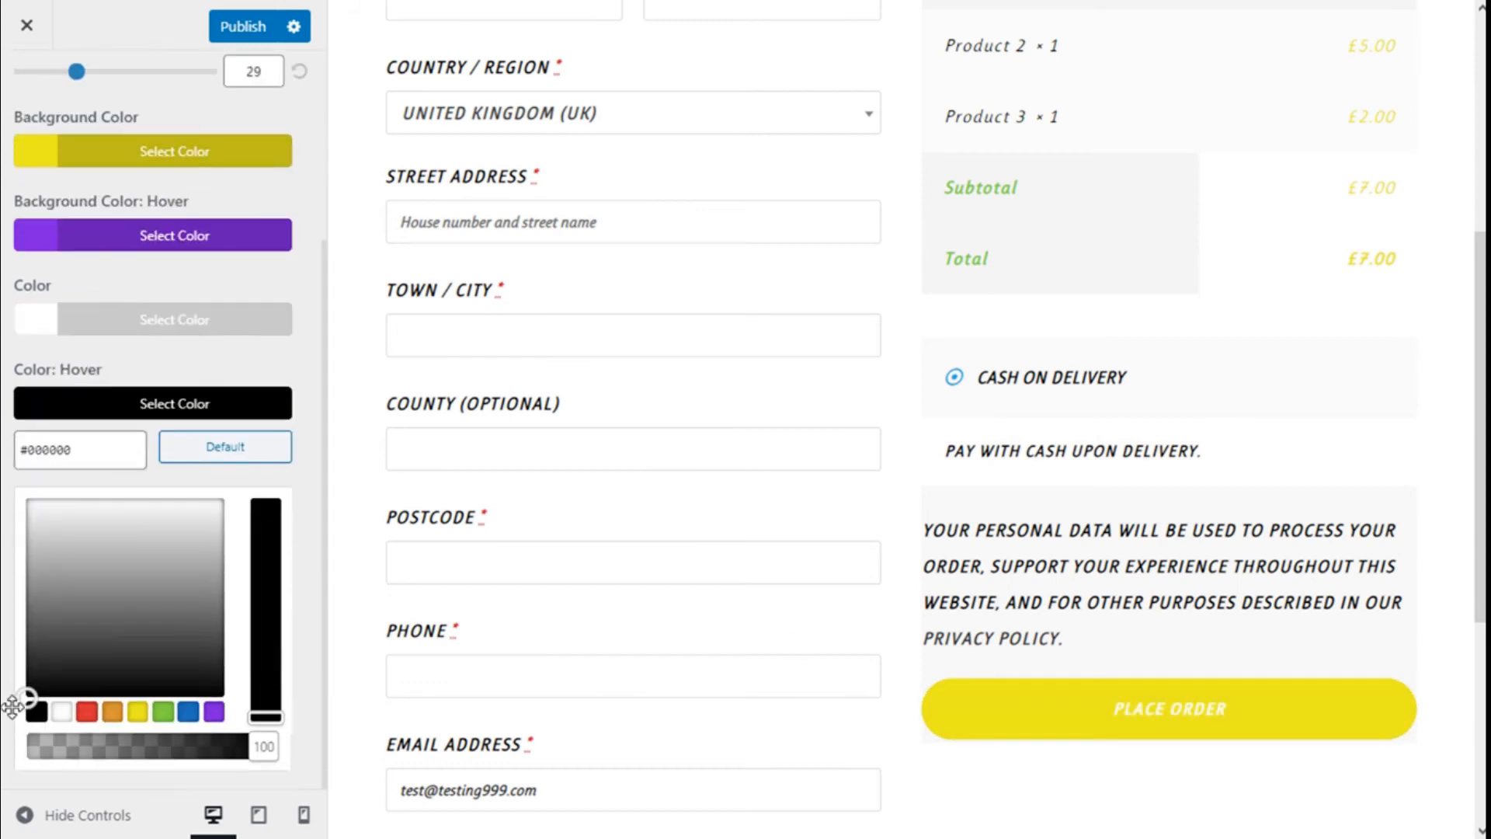
click(61, 710)
click(1162, 742)
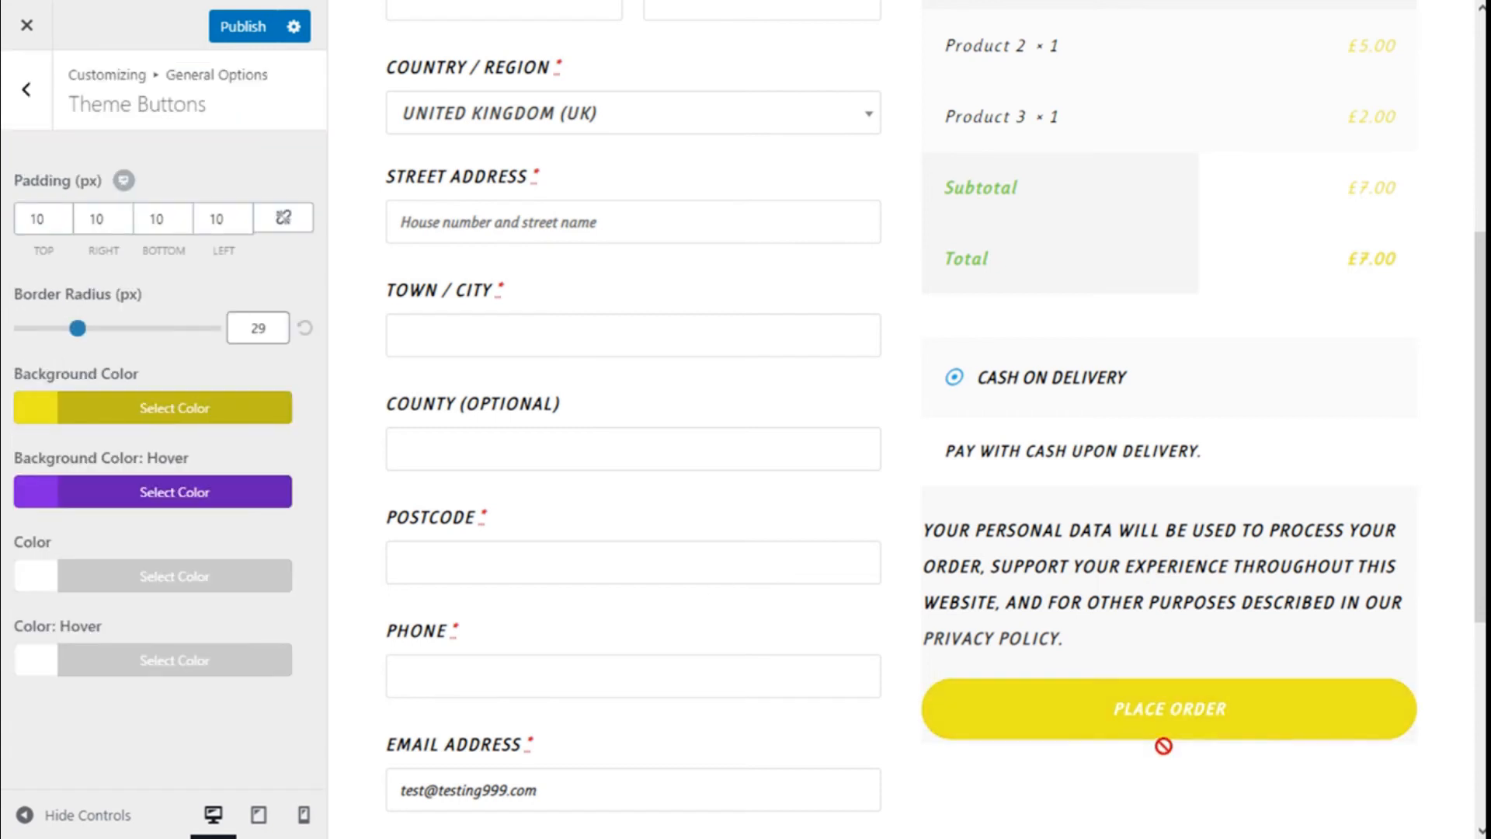
Step: Enable Multi-Step Checkout in the WooCommerce Checkout settings and publish the changes
click(40, 115)
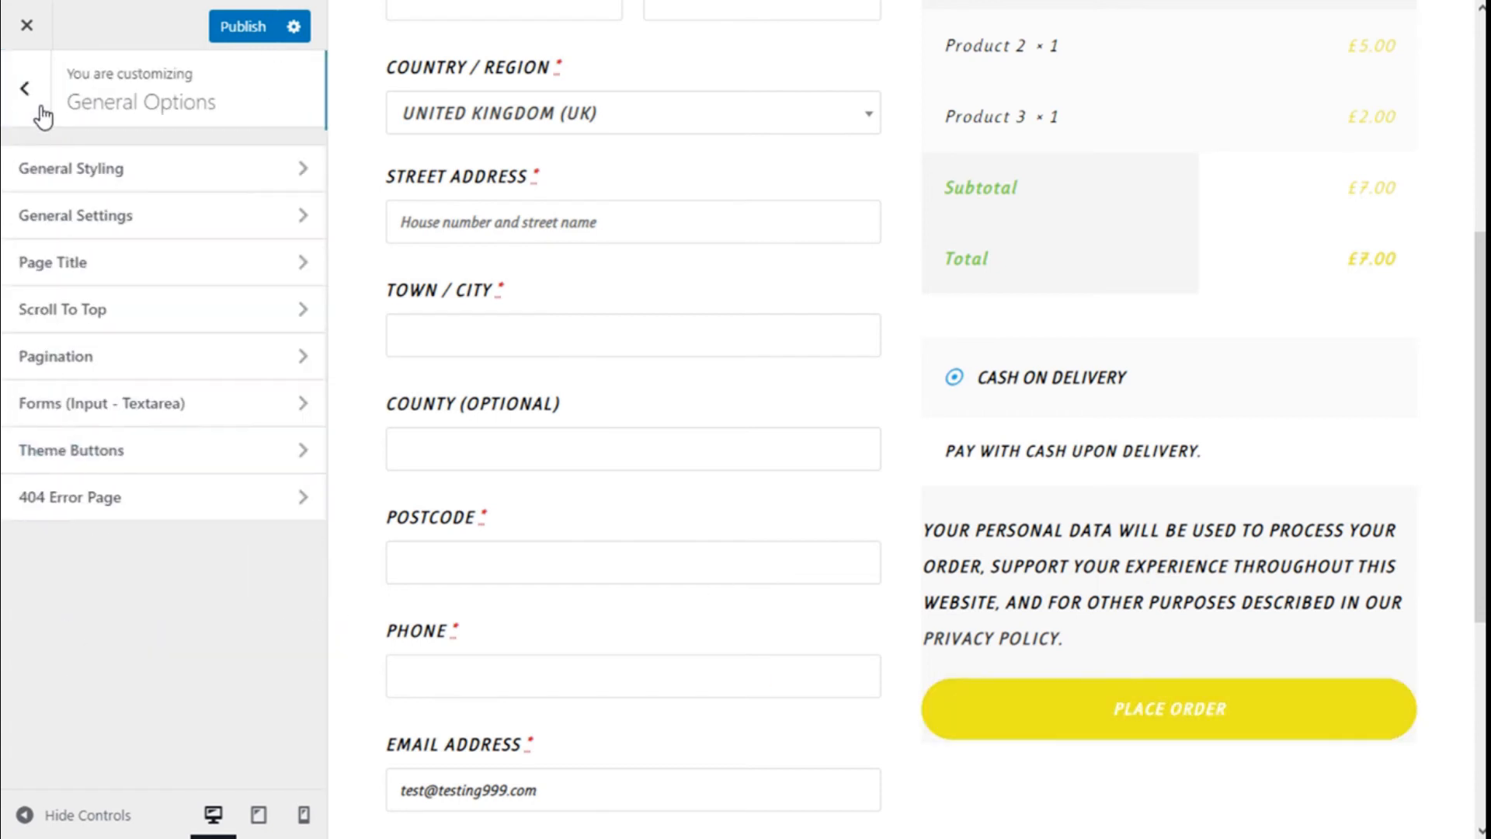
click(31, 101)
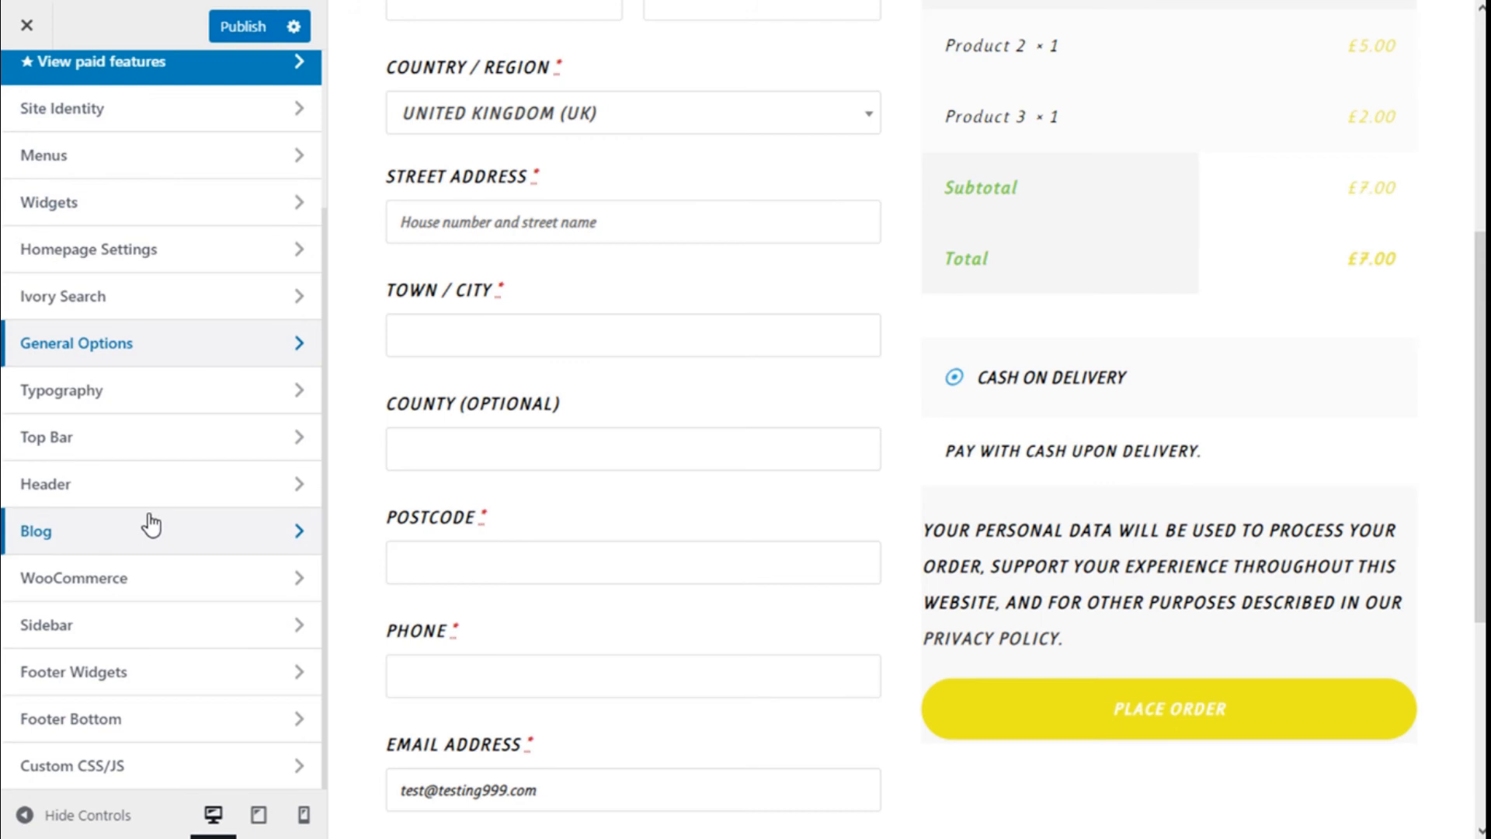
click(173, 580)
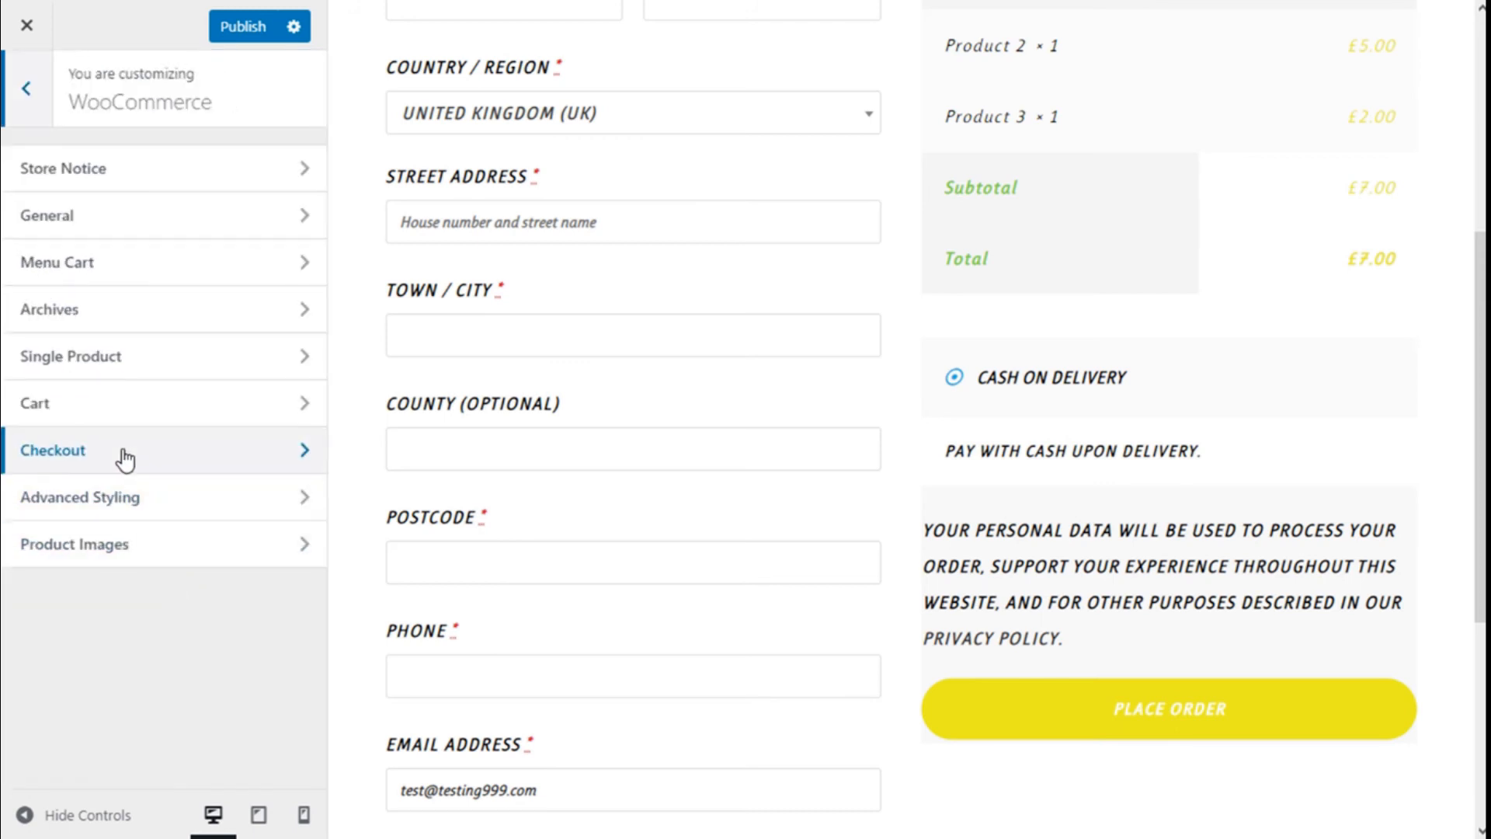
click(124, 454)
scroll(166, 469, down, 4)
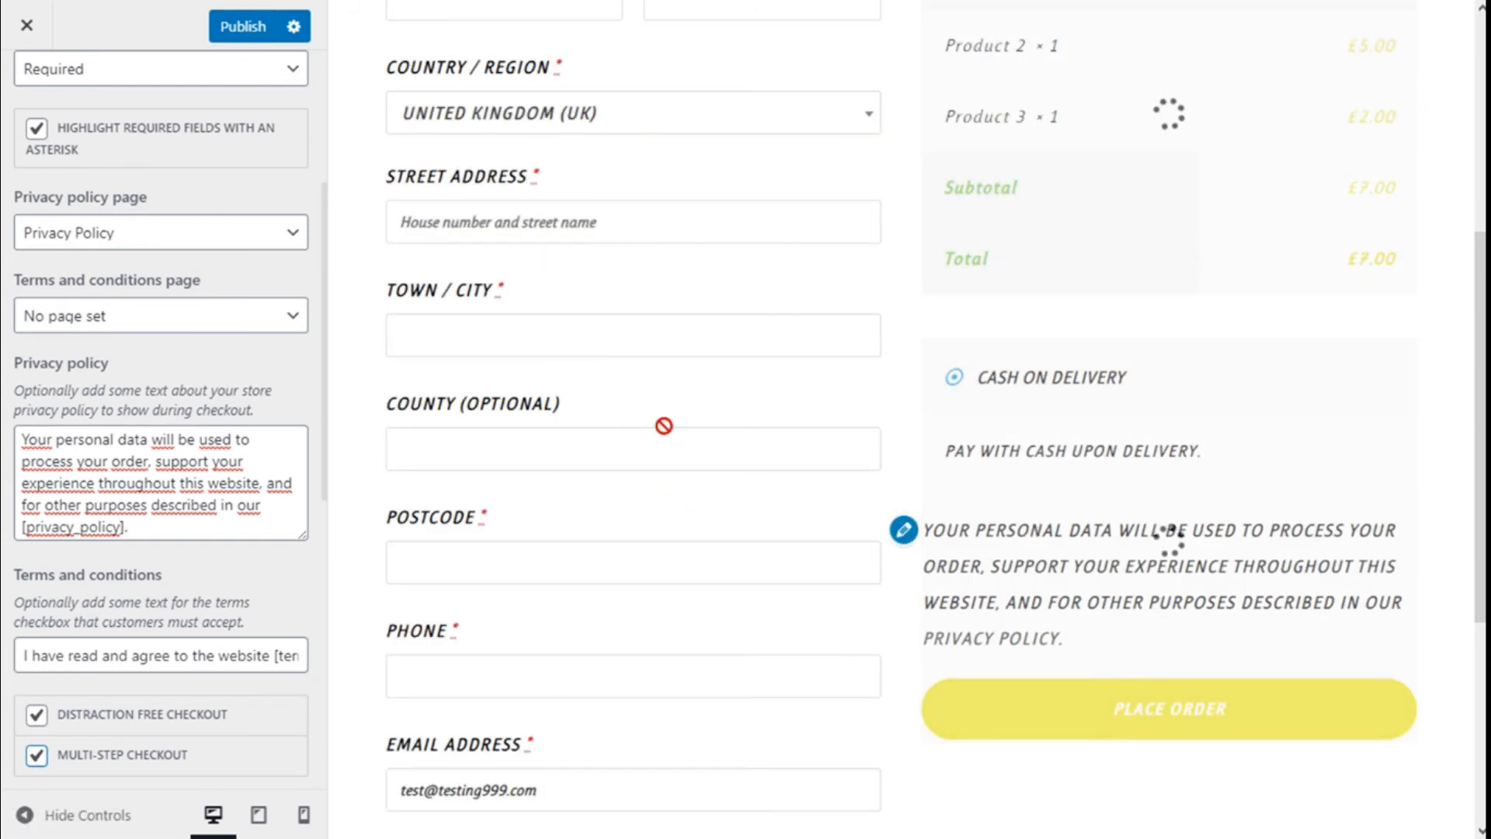
click(241, 26)
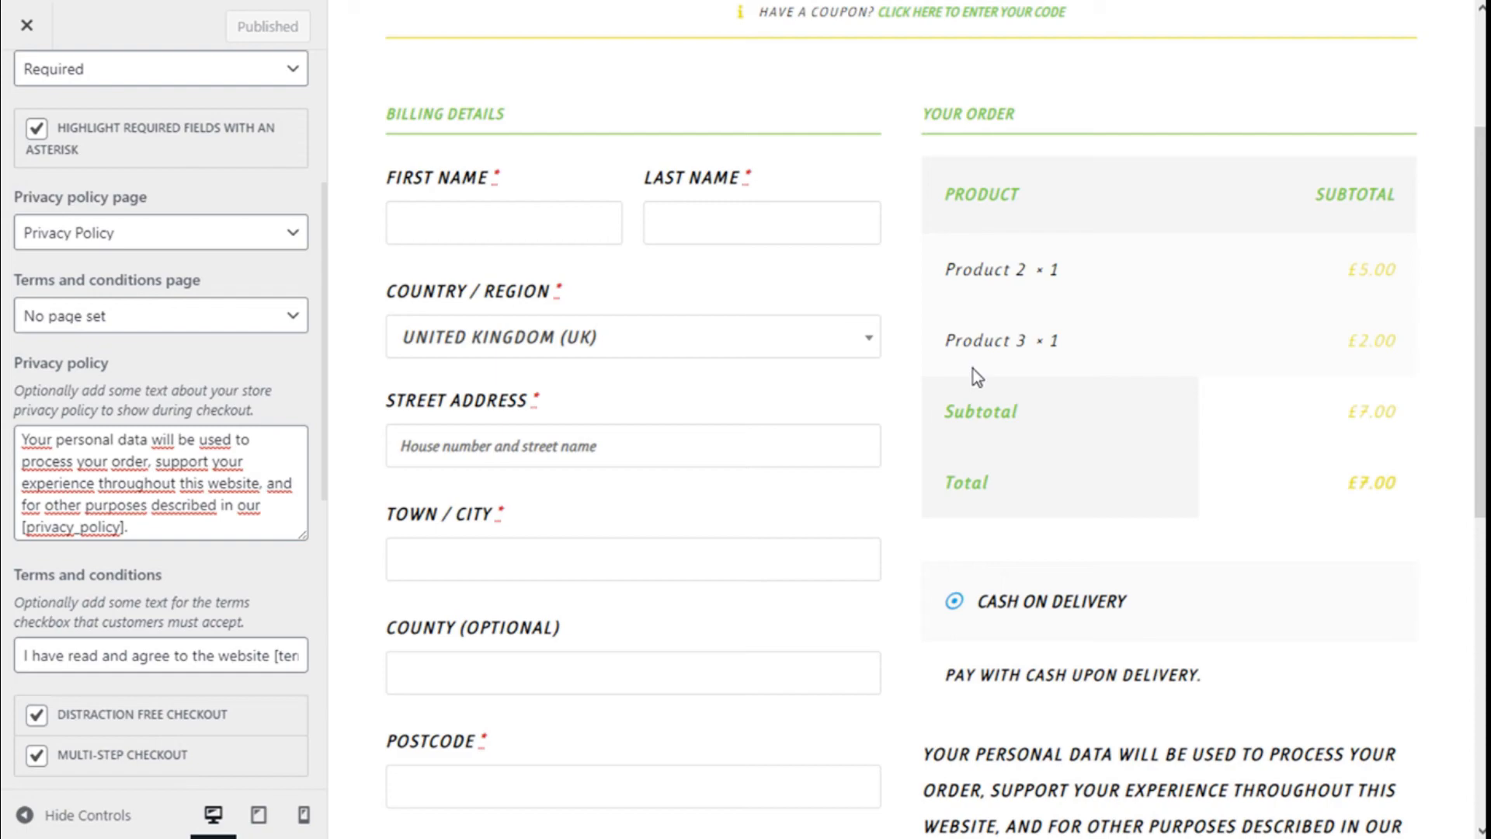
Step: Reload the customizer and reopen the WooCommerce Checkout settings
key(F5)
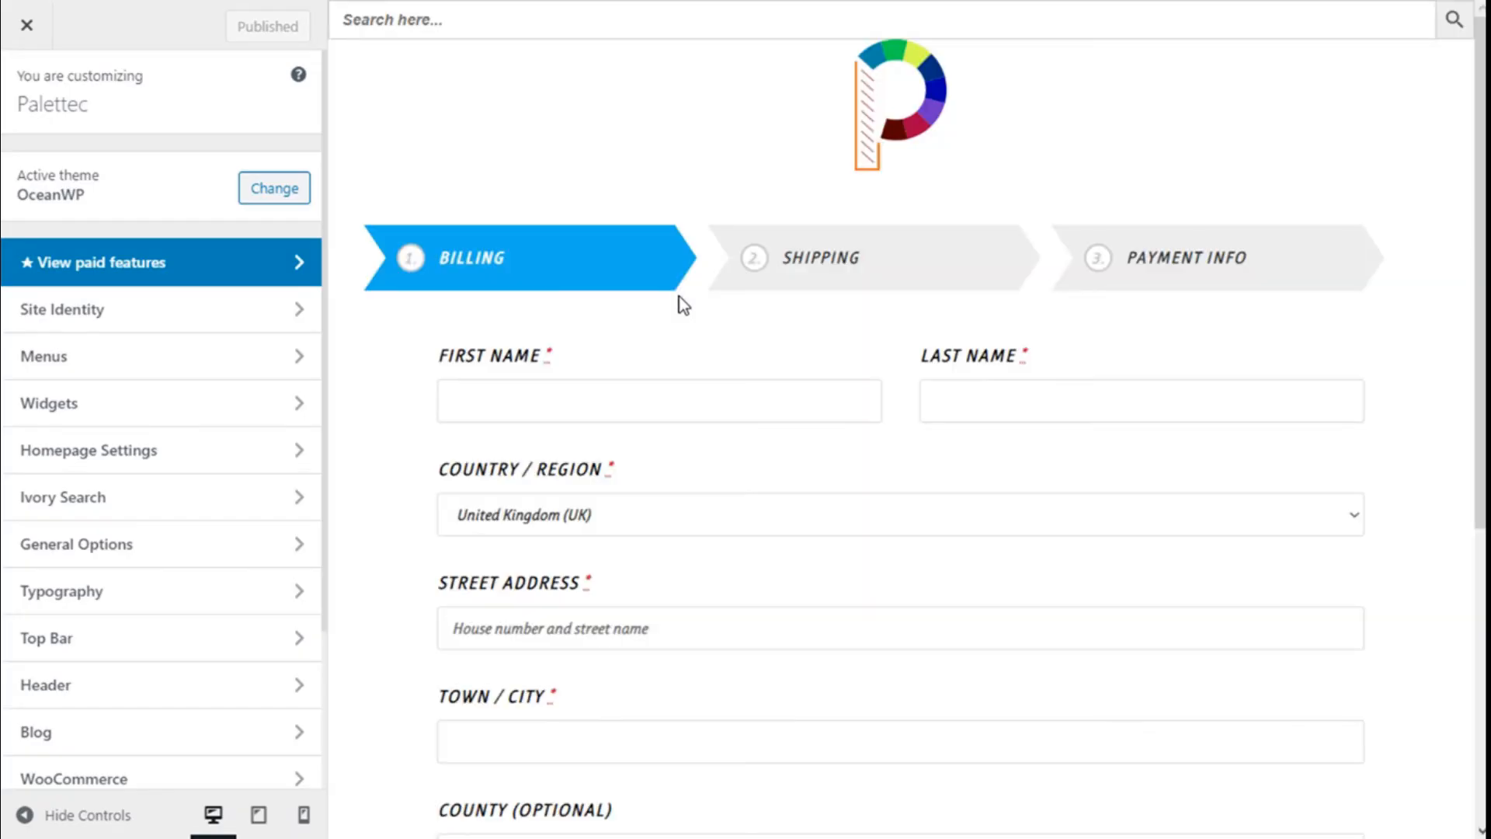
scroll(813, 306, down, 2)
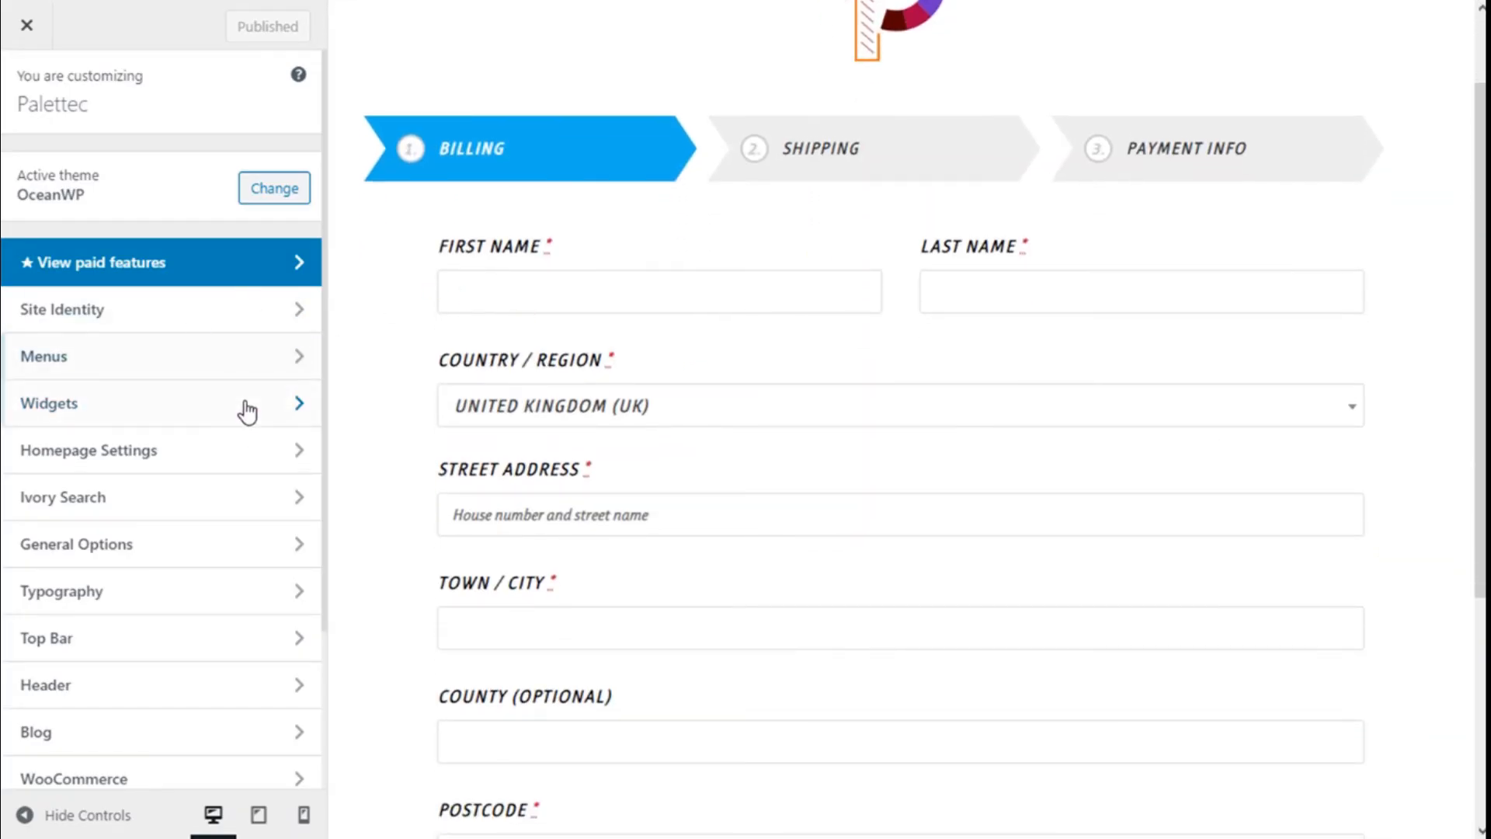
scroll(248, 412, down, 3)
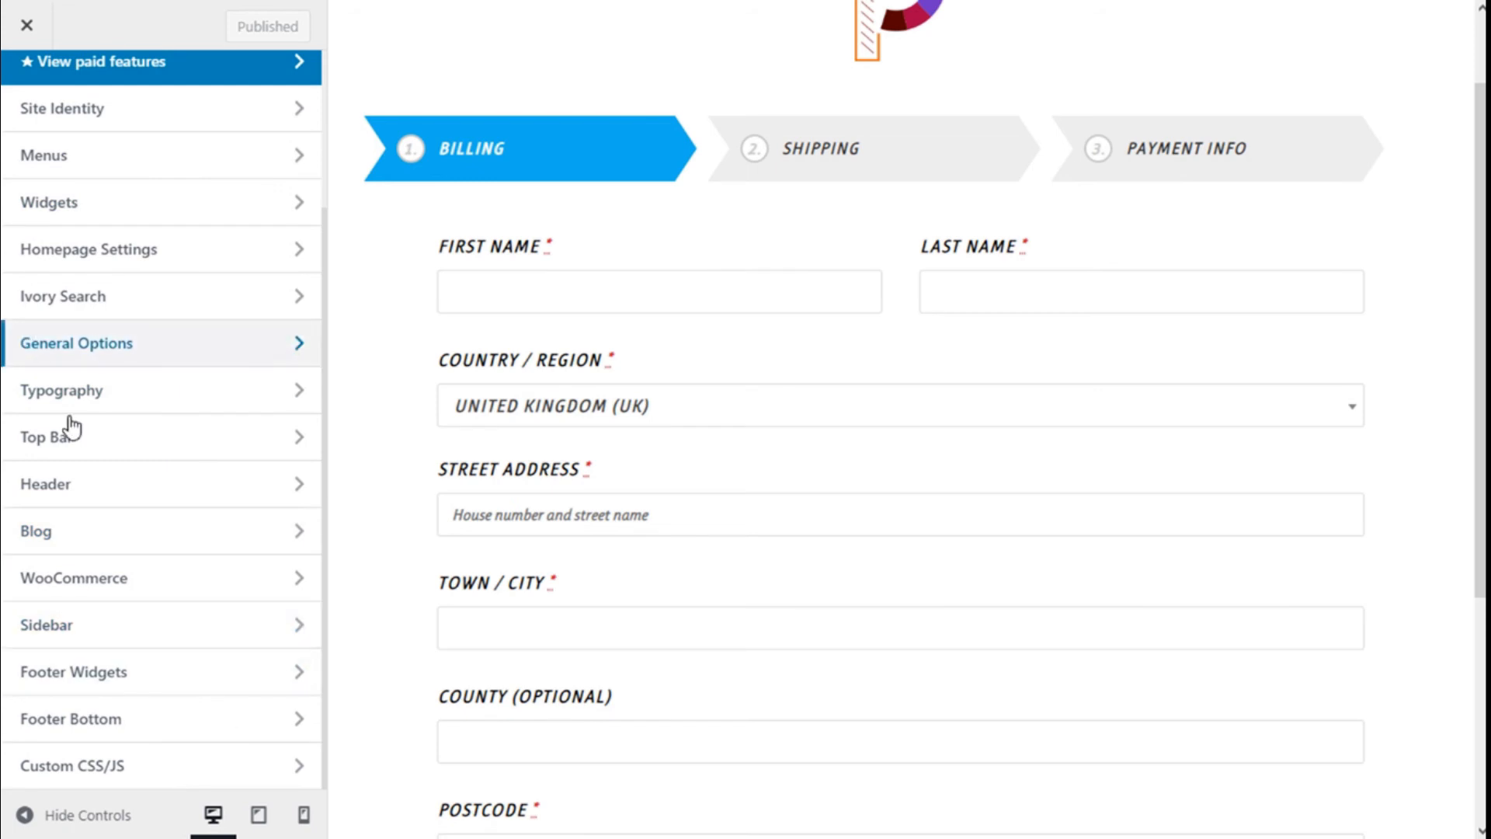
click(114, 576)
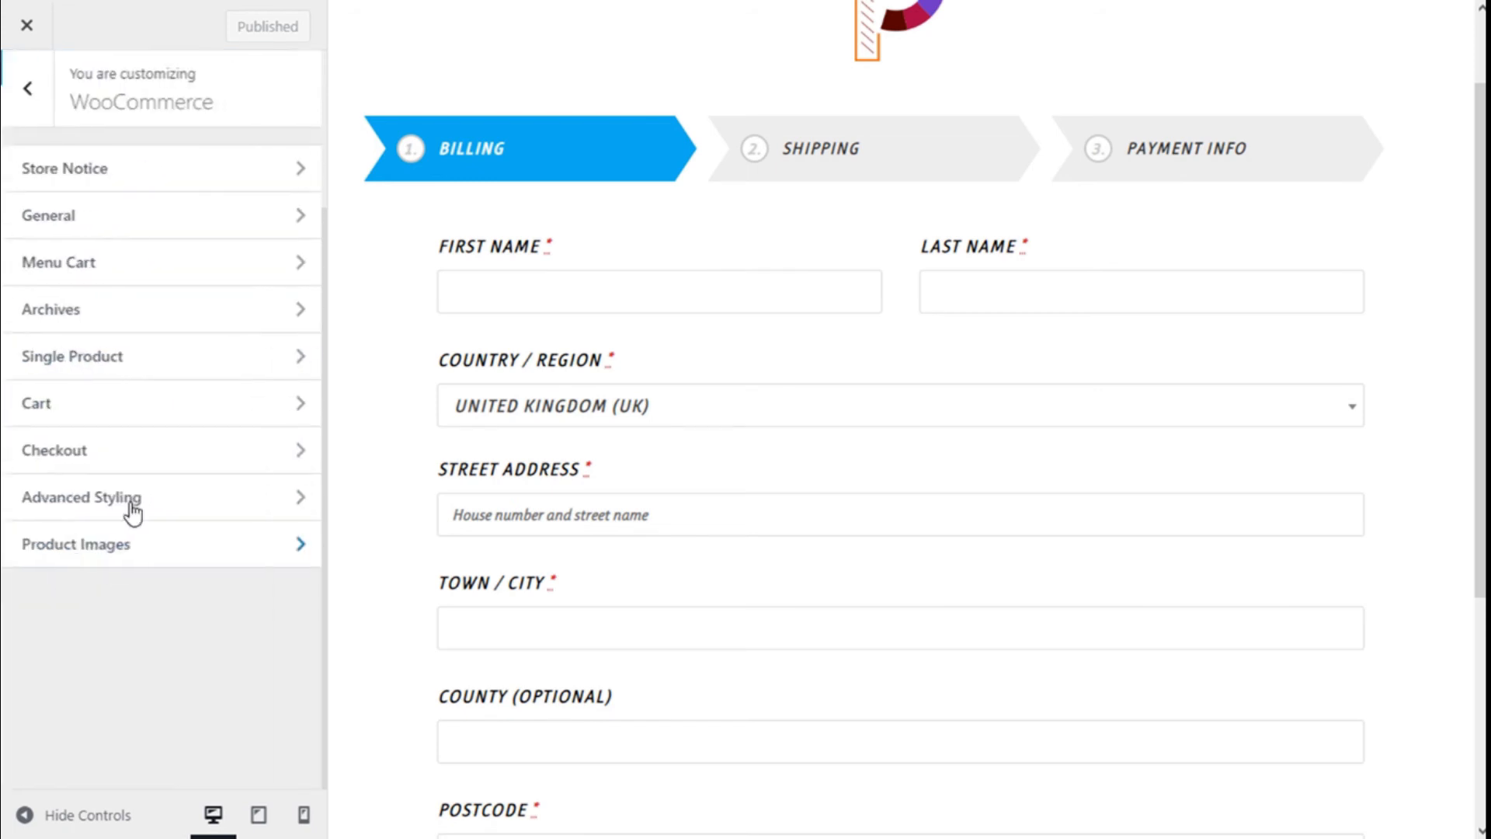
click(124, 454)
scroll(709, 349, up, 2)
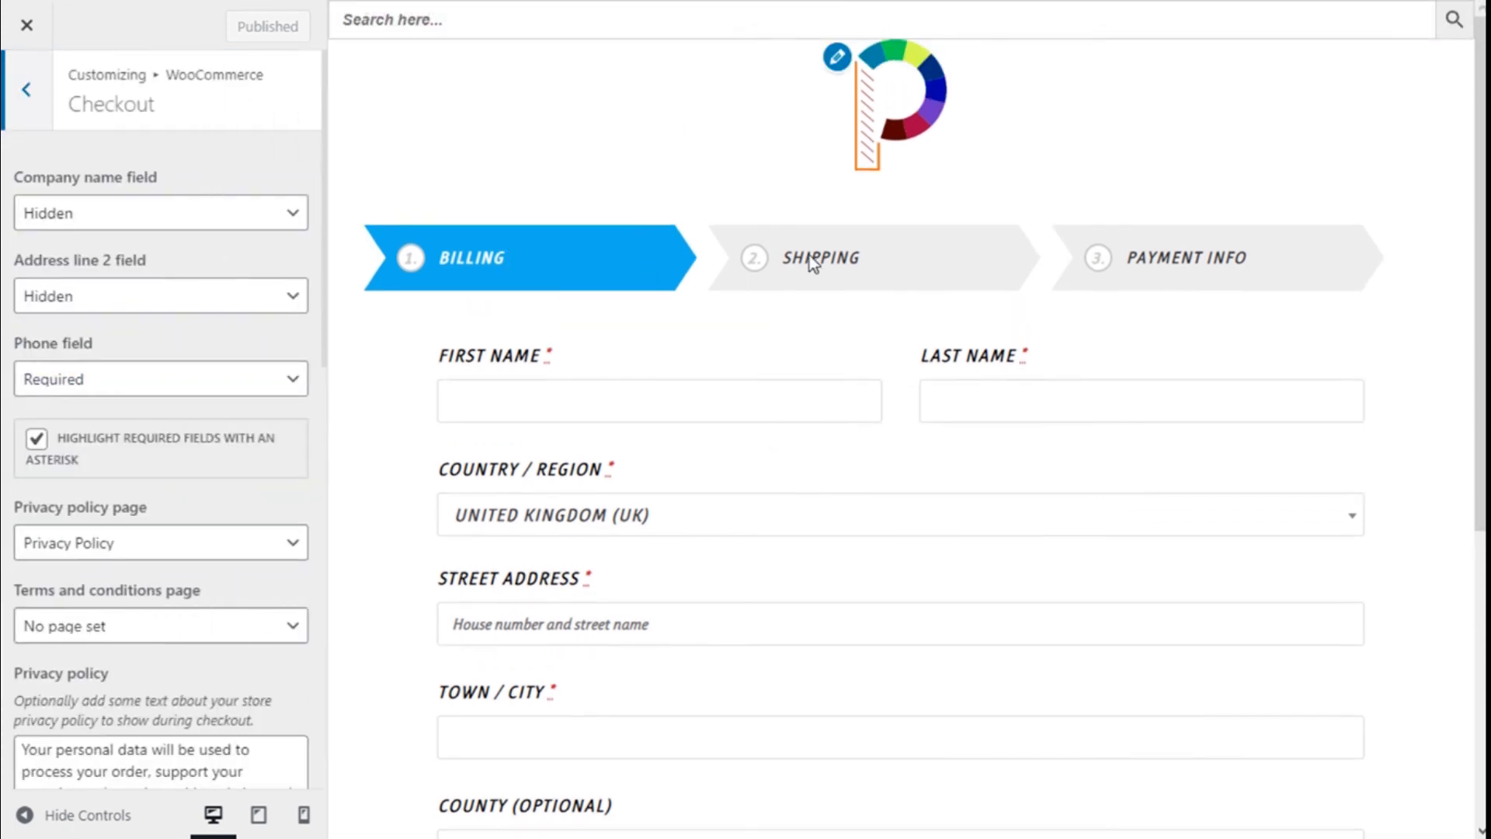
Step: Try Square as the checkout Timeline Style and switch it back to Arrow
scroll(195, 384, down, 10)
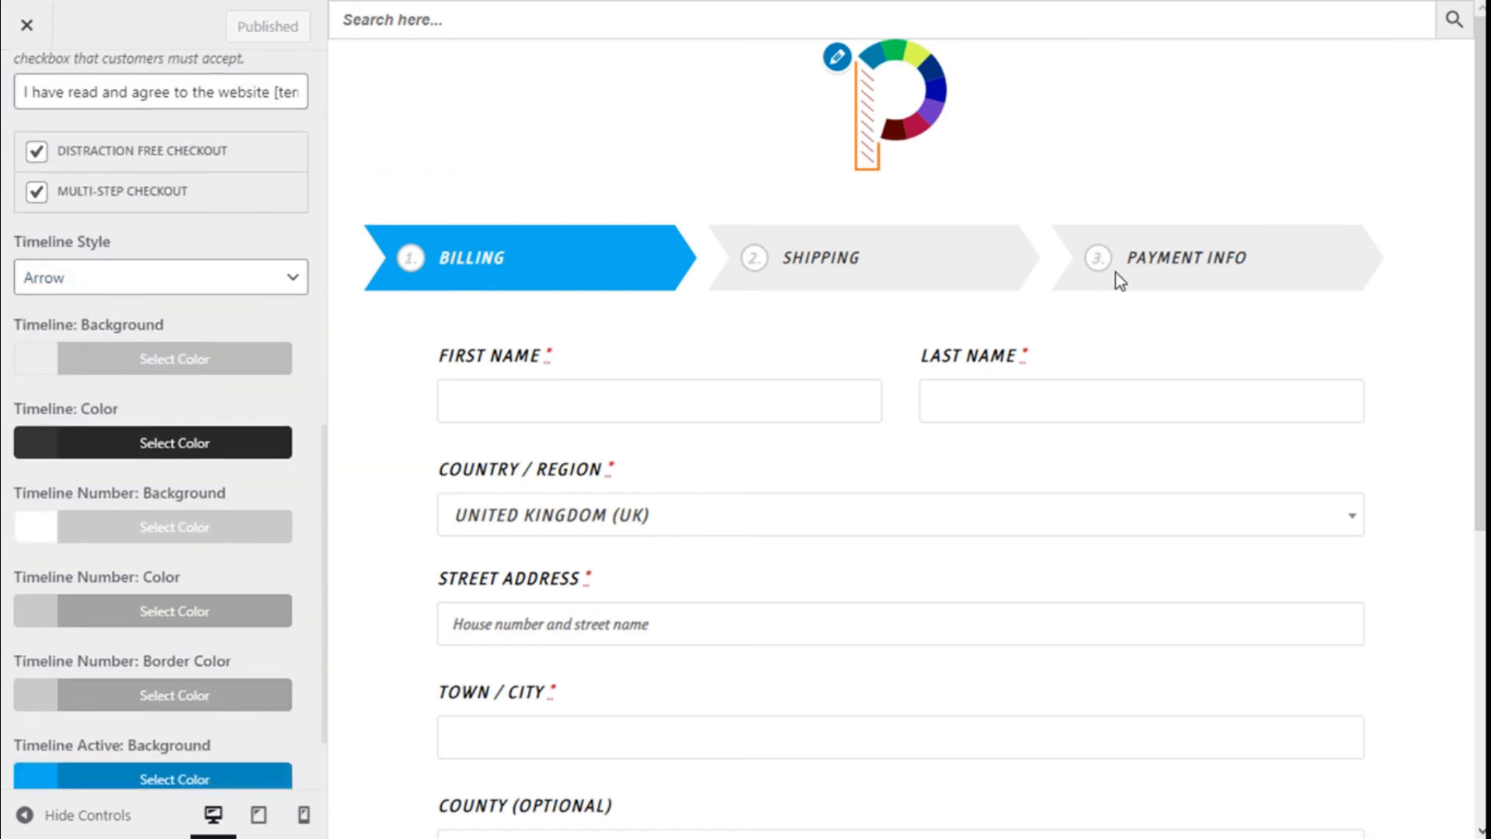
scroll(1115, 274, down, 2)
click(69, 264)
click(109, 328)
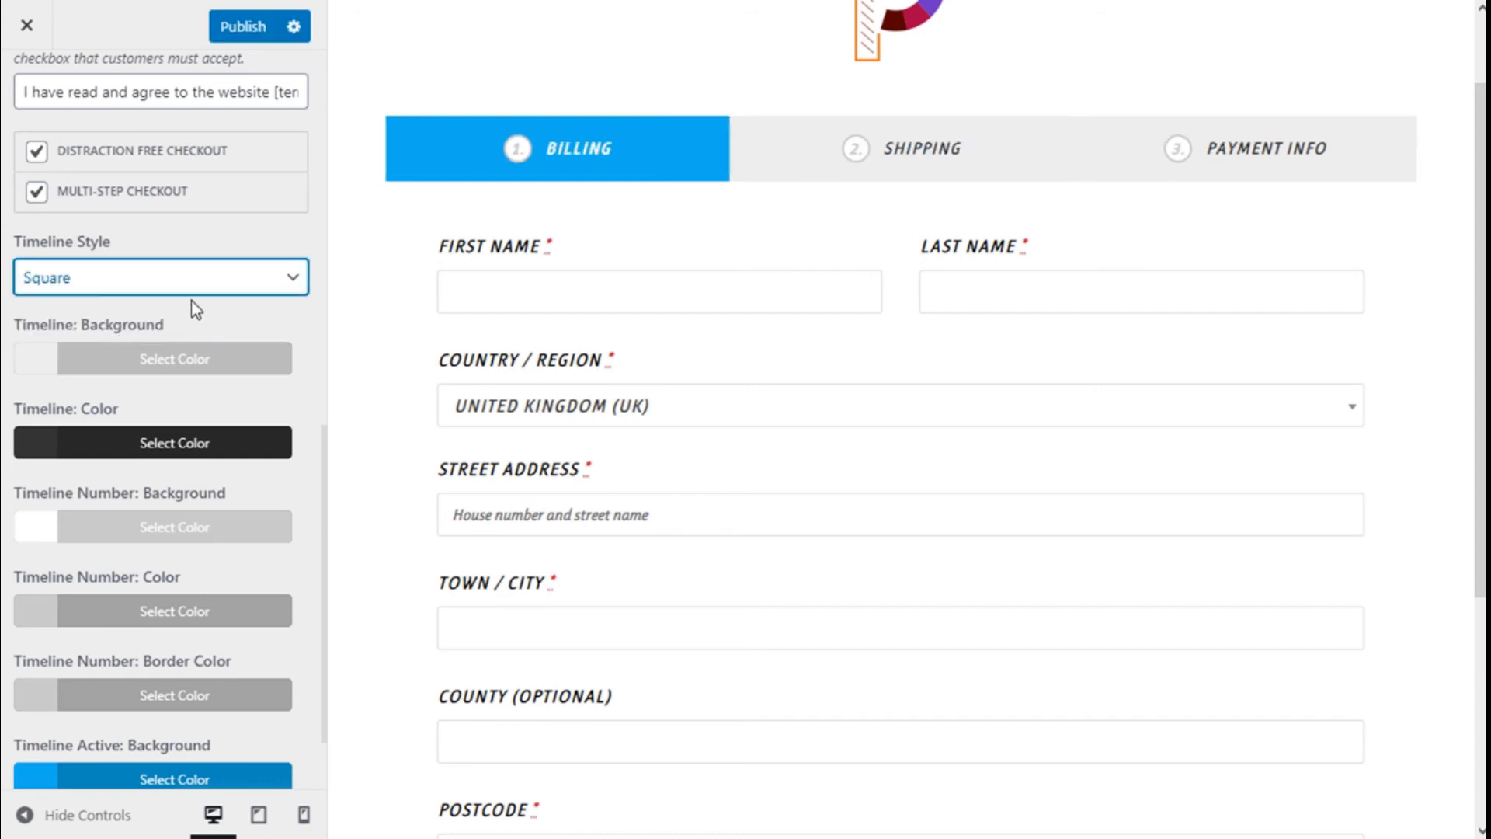
click(177, 286)
click(124, 304)
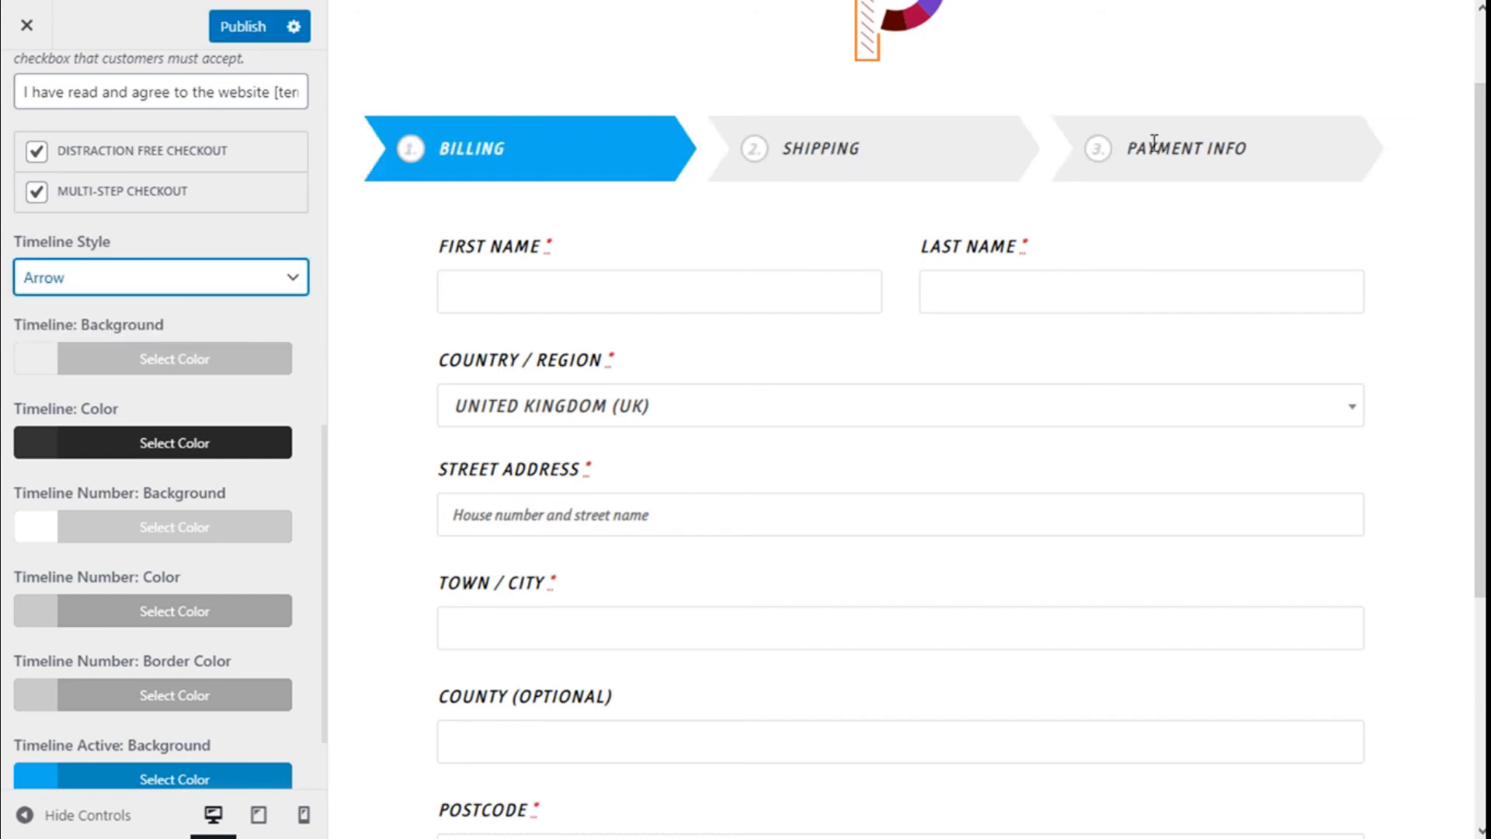
Step: Set the checkout timeline's background color to green
scroll(189, 428, down, 1)
click(130, 260)
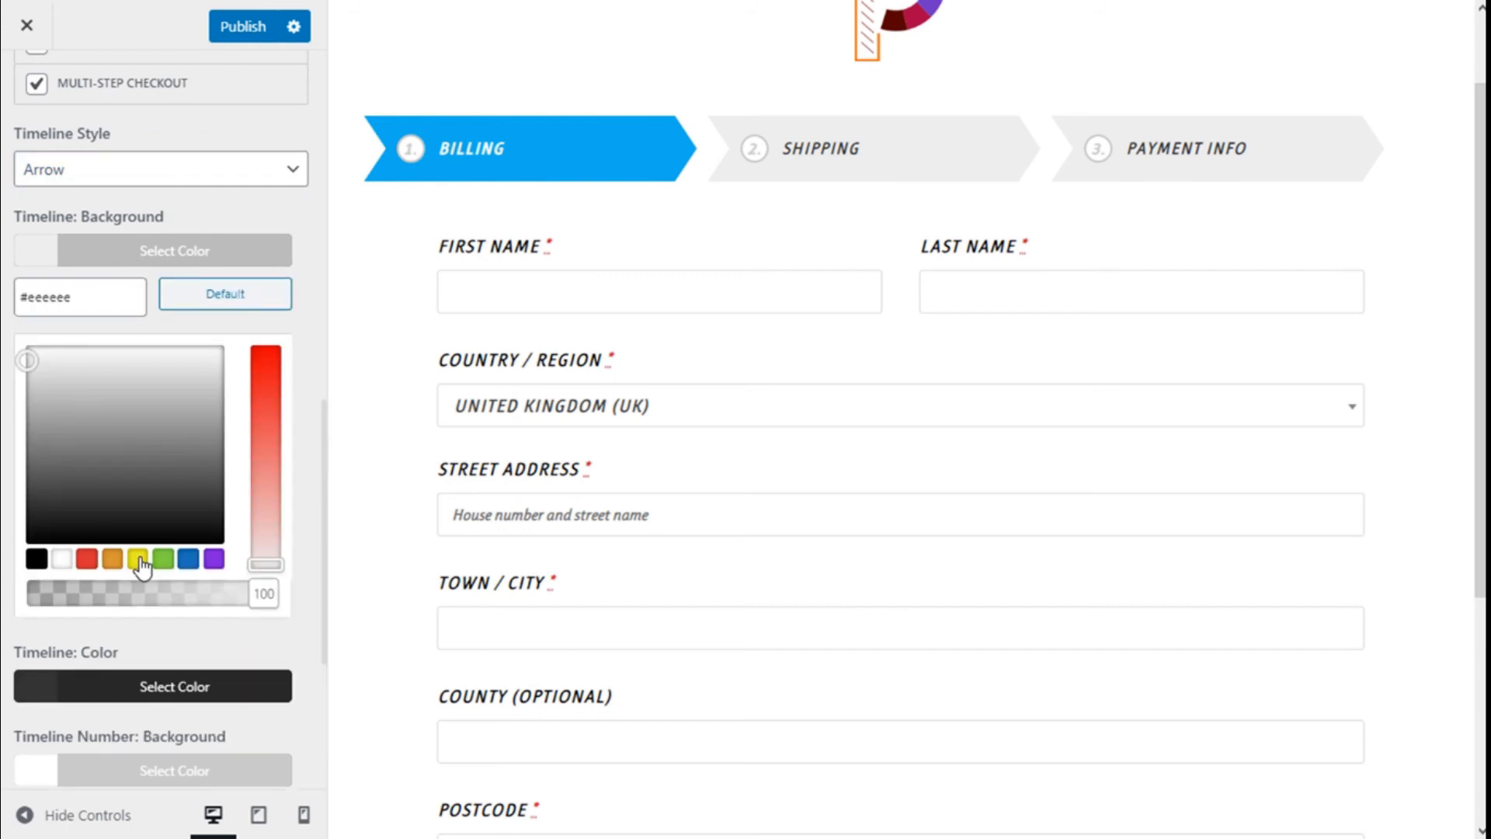
click(163, 559)
click(179, 262)
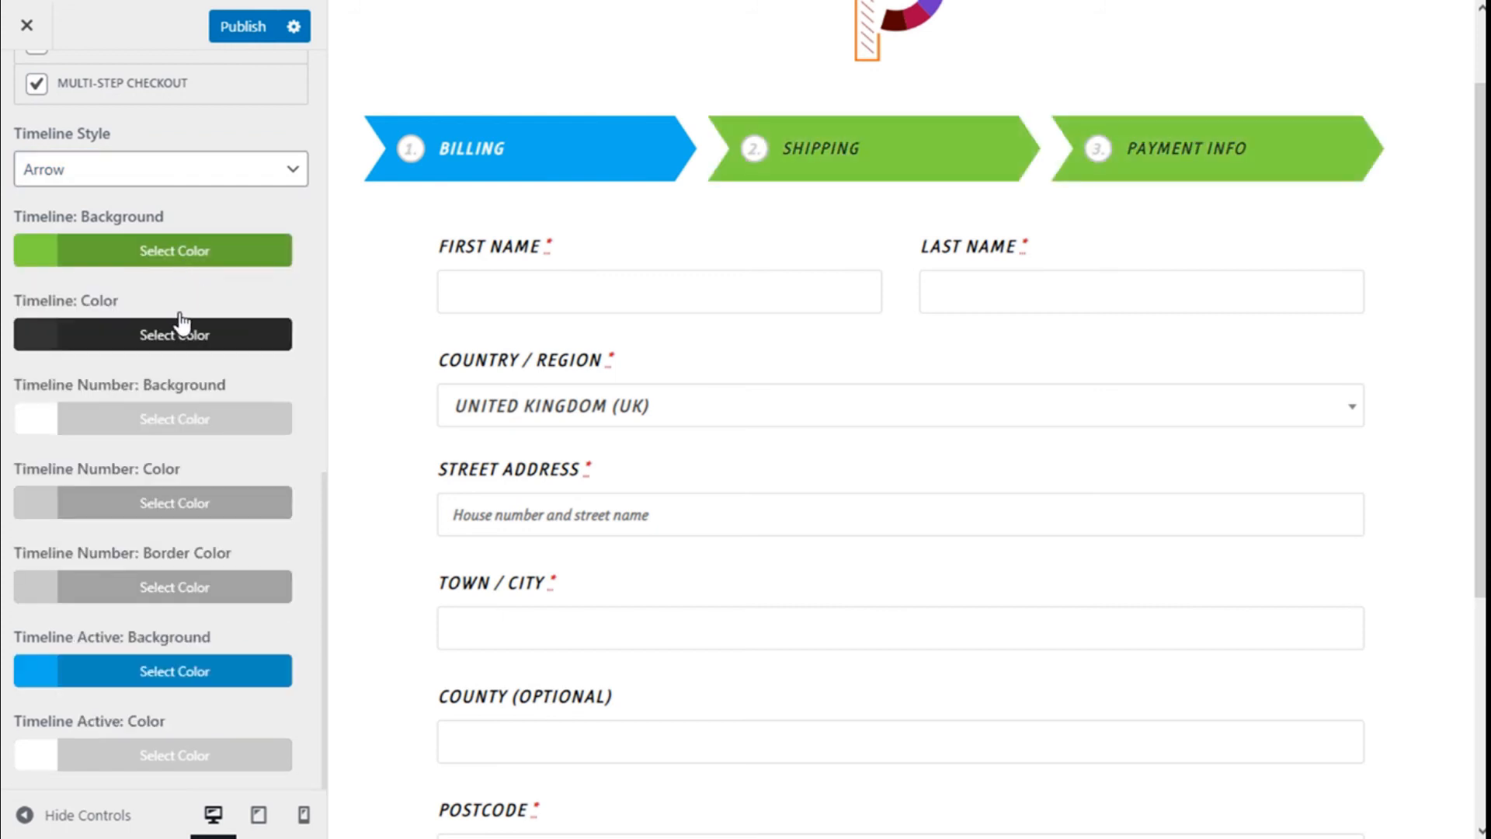
Step: Try red #dd3333 as the checkout timeline's text color and set it to white
click(150, 350)
click(87, 645)
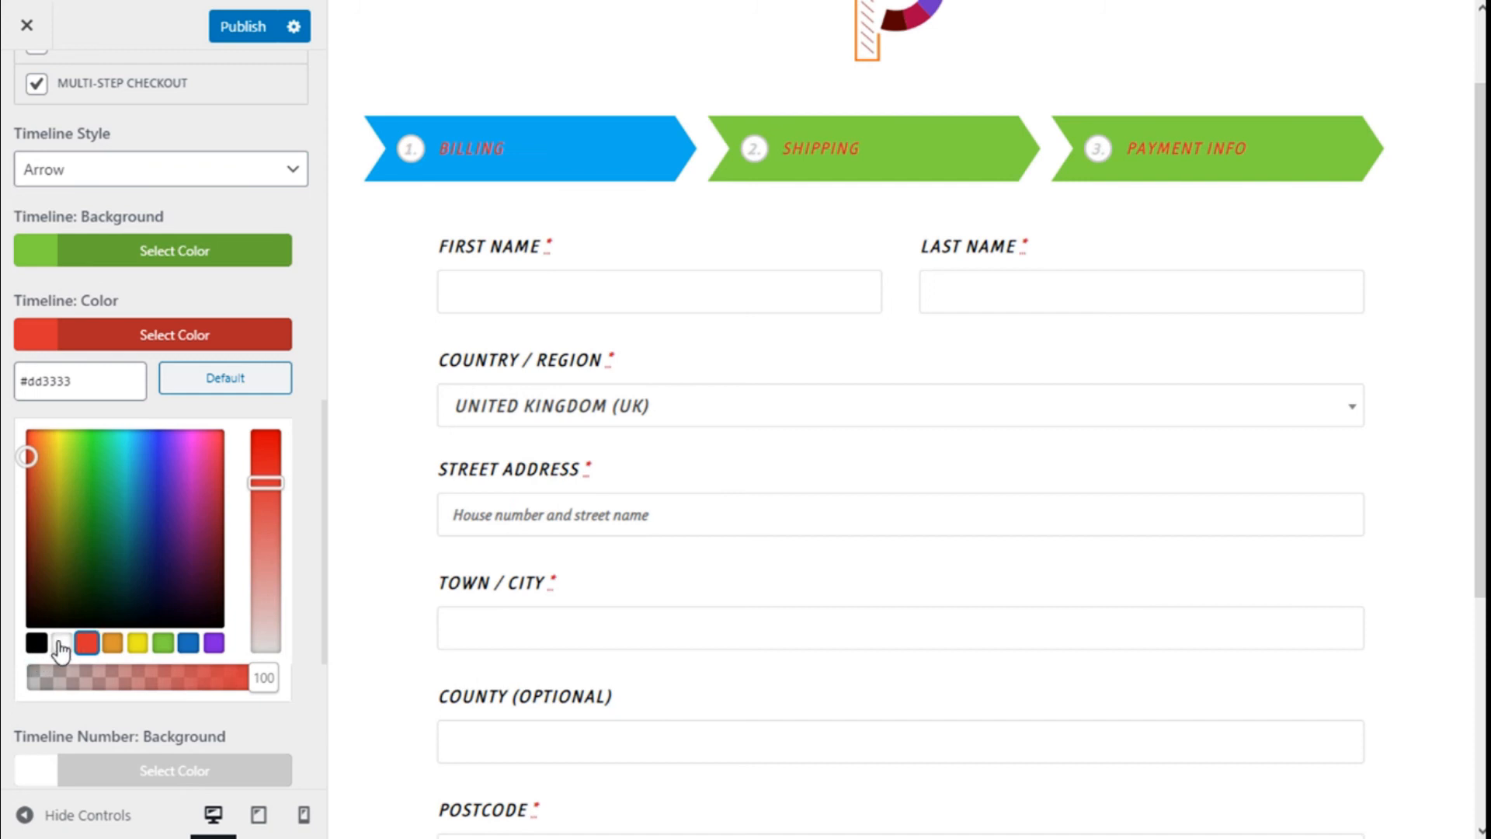
click(61, 644)
click(129, 342)
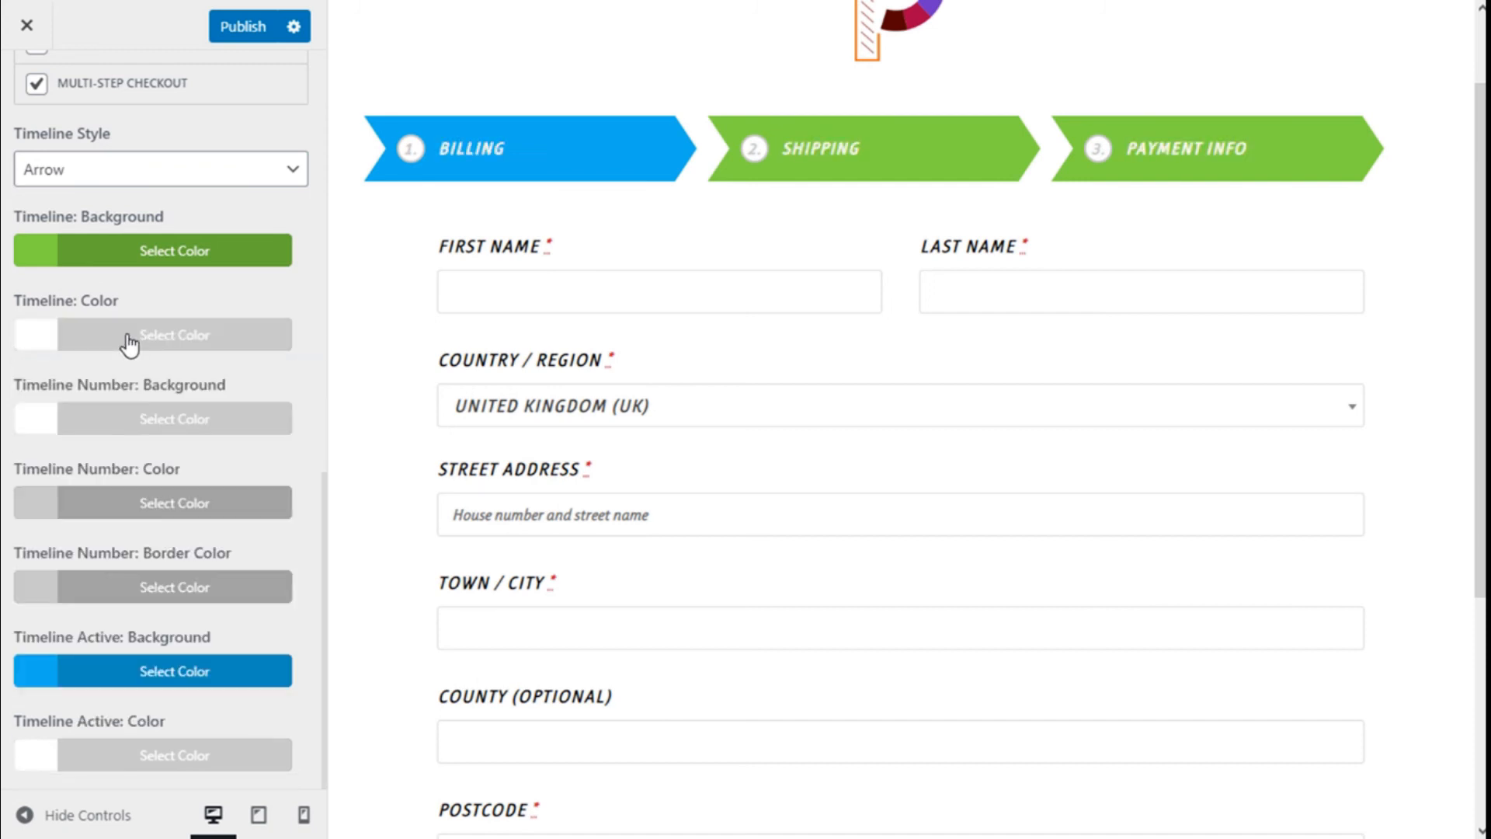
Step: Try red #dd3333 as the Timeline Number Background and set it to yellow
click(142, 420)
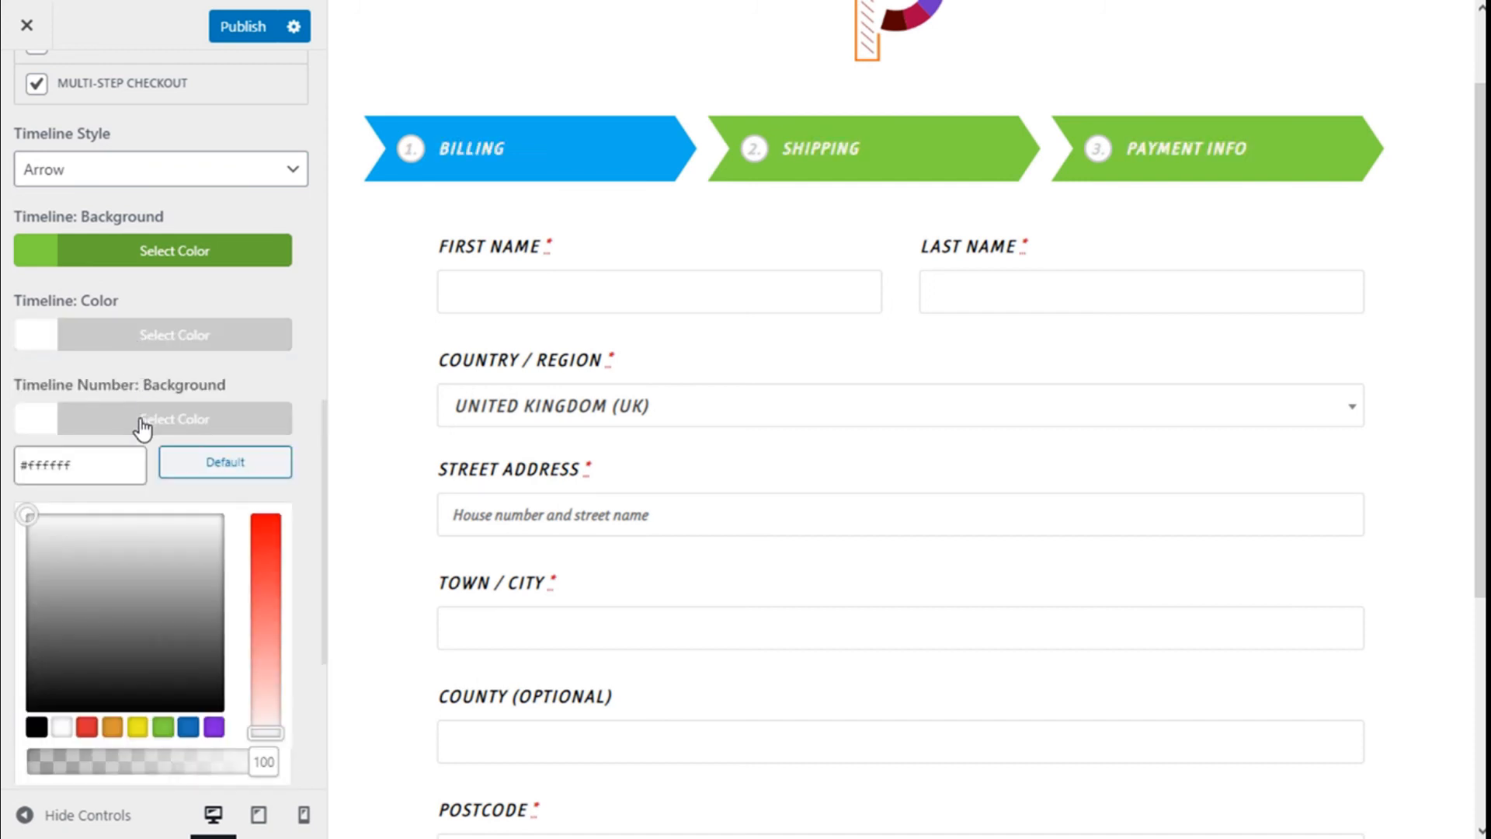
click(87, 728)
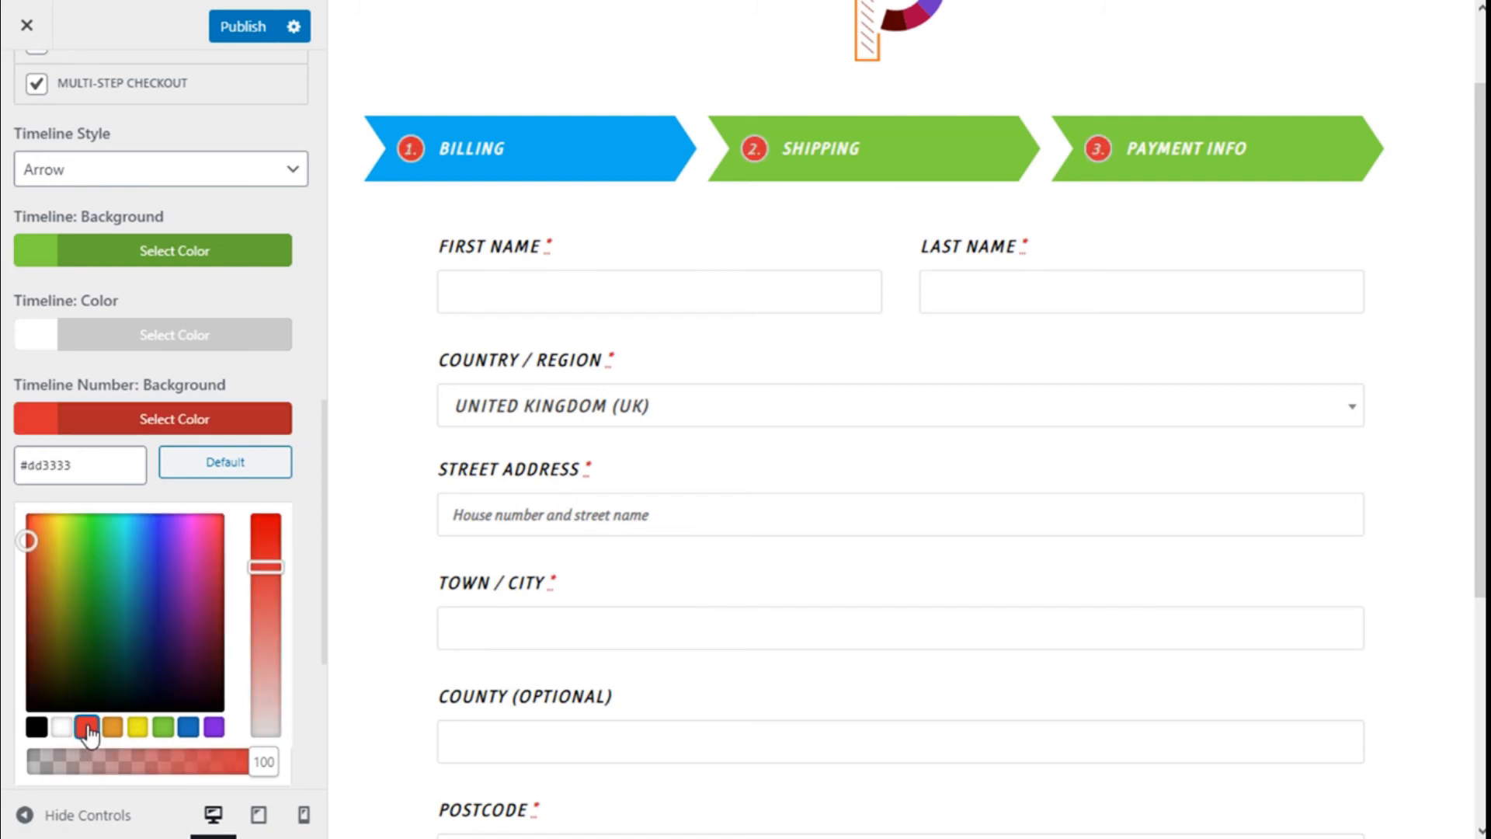
click(143, 730)
click(162, 427)
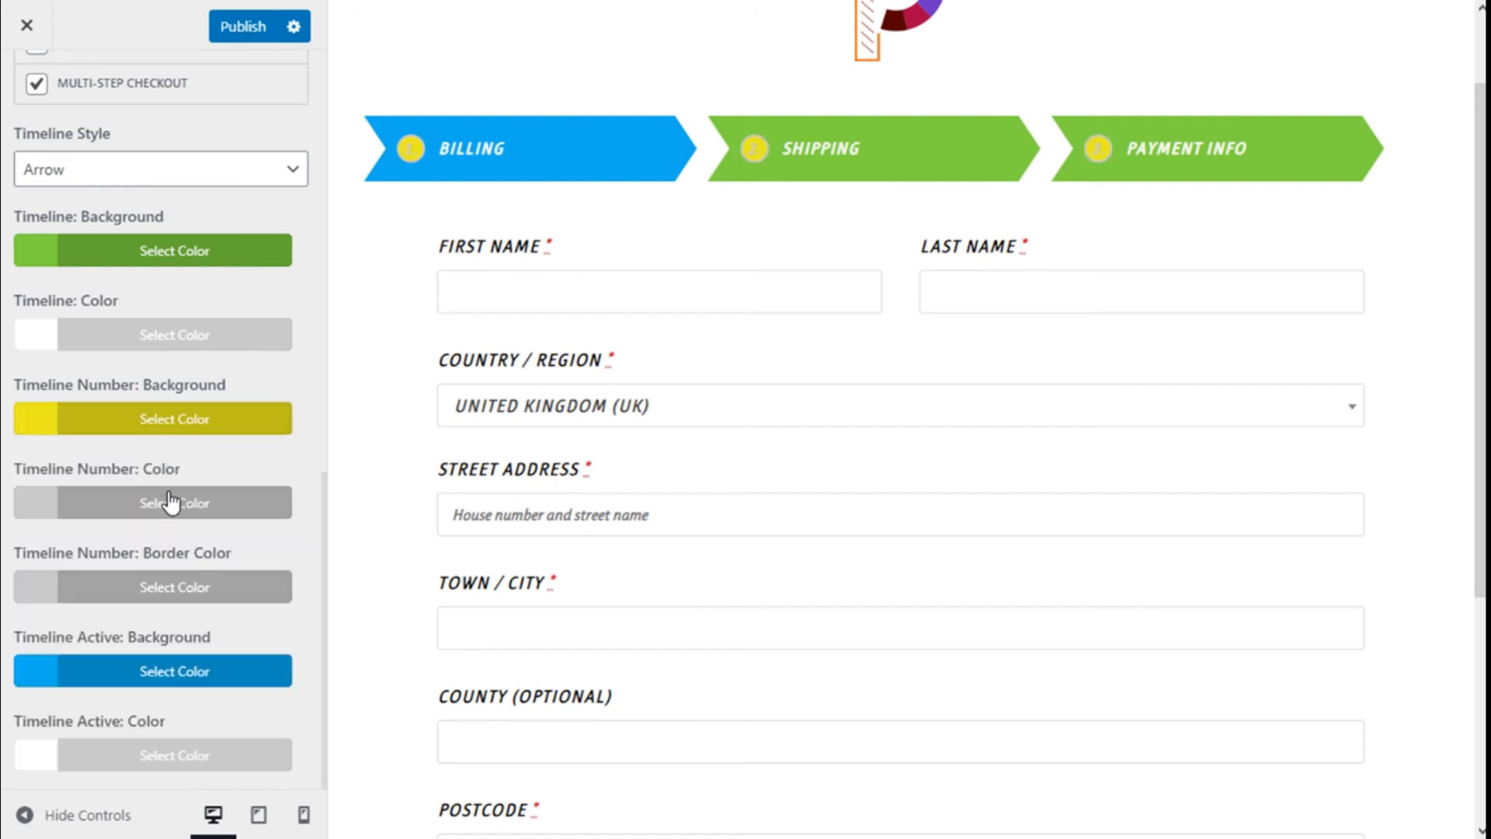
Step: Set the checkout timeline's number color to black #000000
click(171, 498)
scroll(163, 633, down, 3)
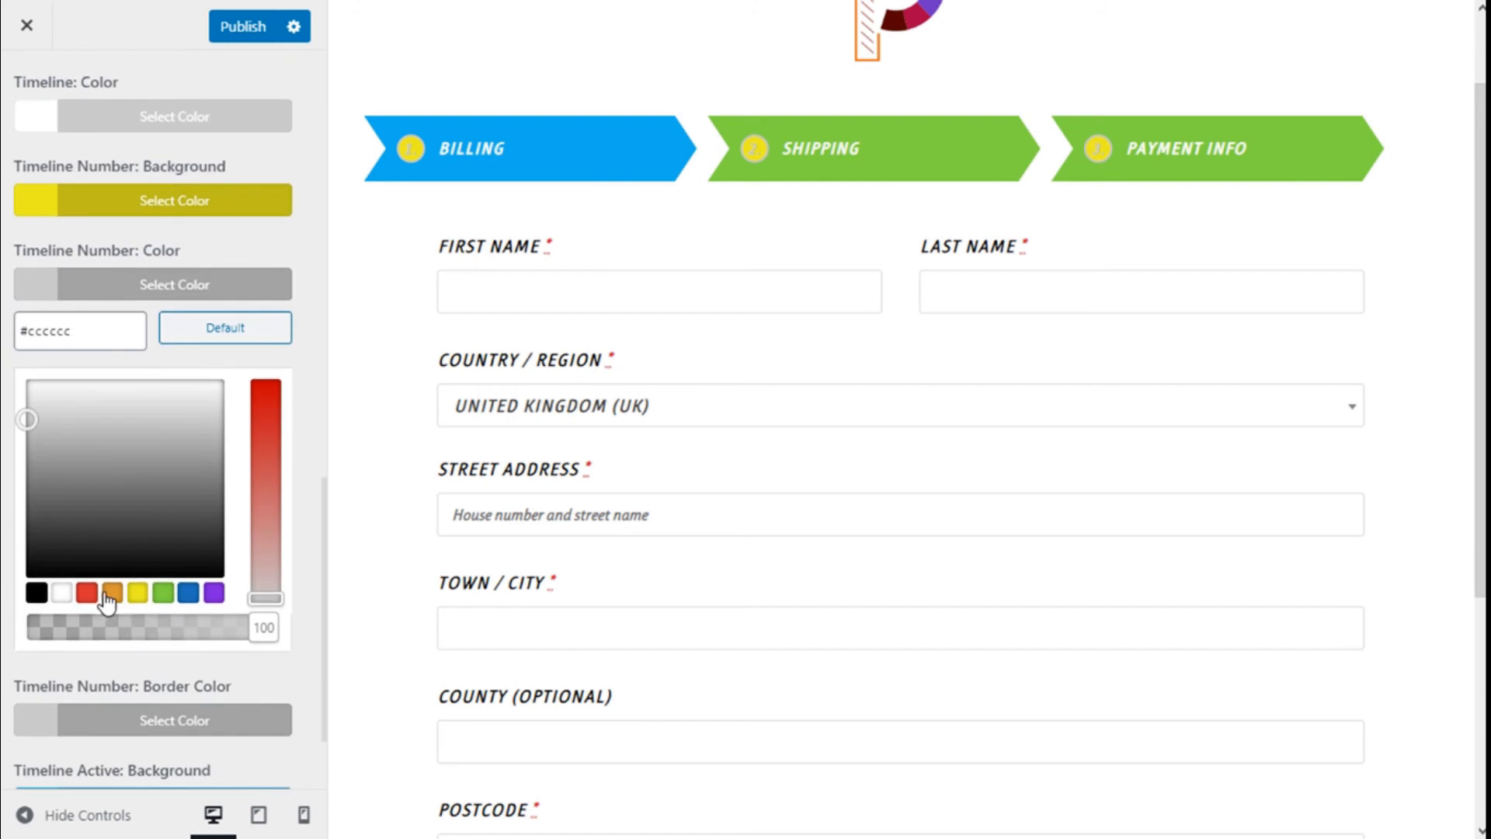
click(37, 594)
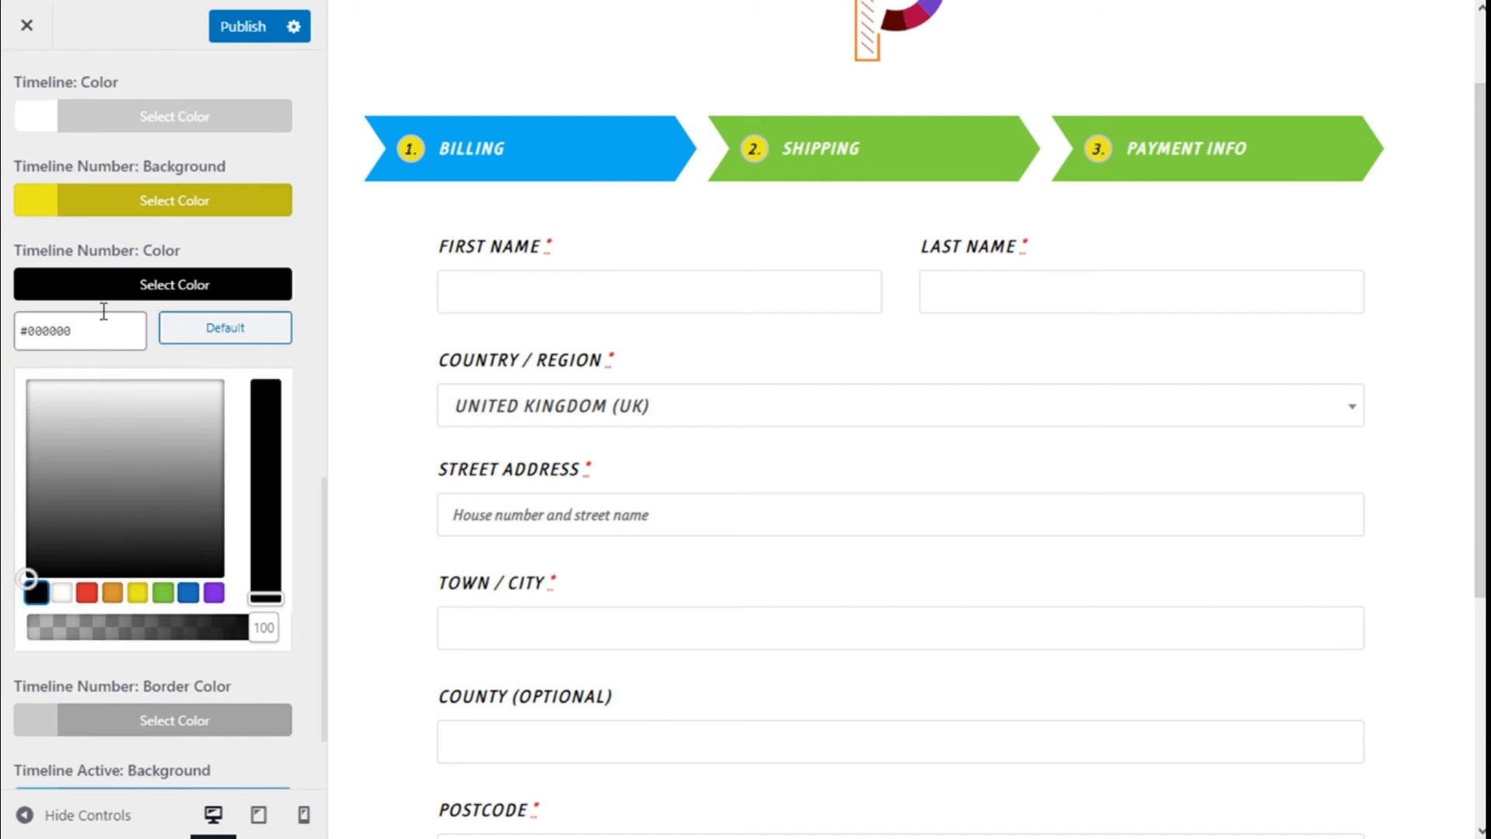
click(124, 286)
Step: Set the checkout timeline's number border color to red #dd3333
click(184, 519)
click(183, 517)
click(187, 579)
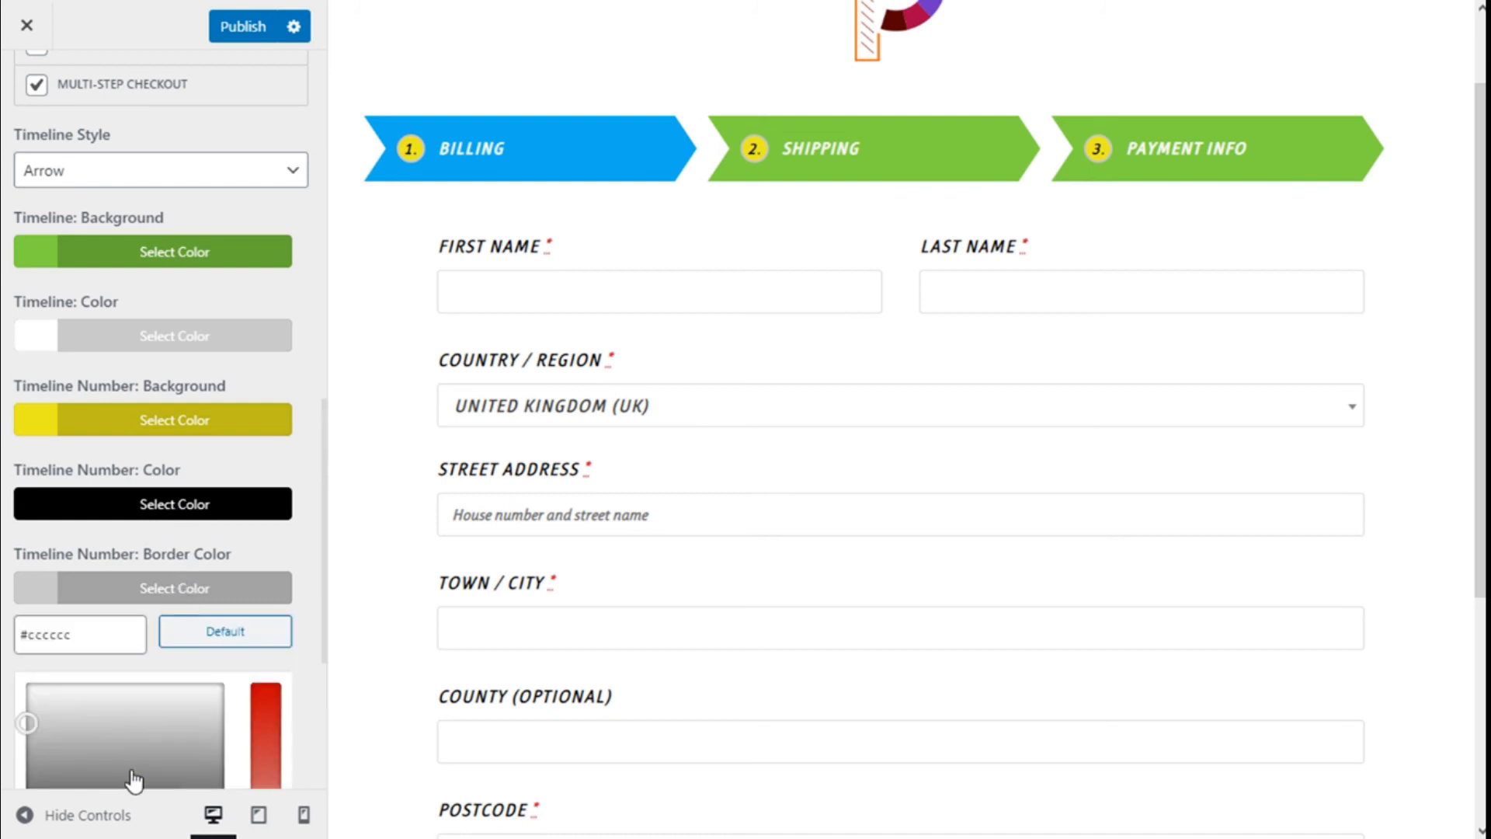
scroll(125, 669, down, 5)
click(87, 544)
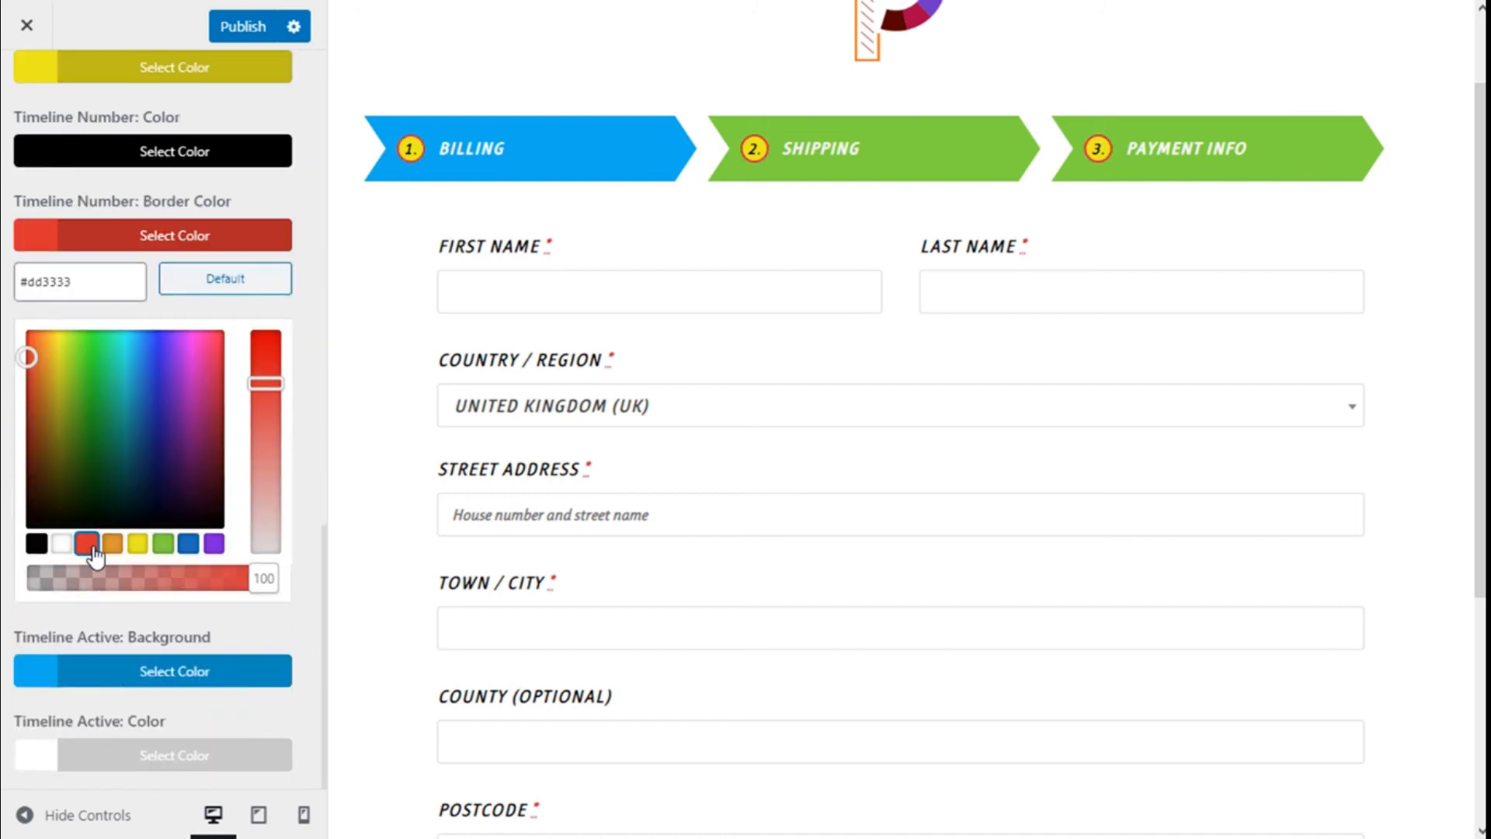
click(149, 246)
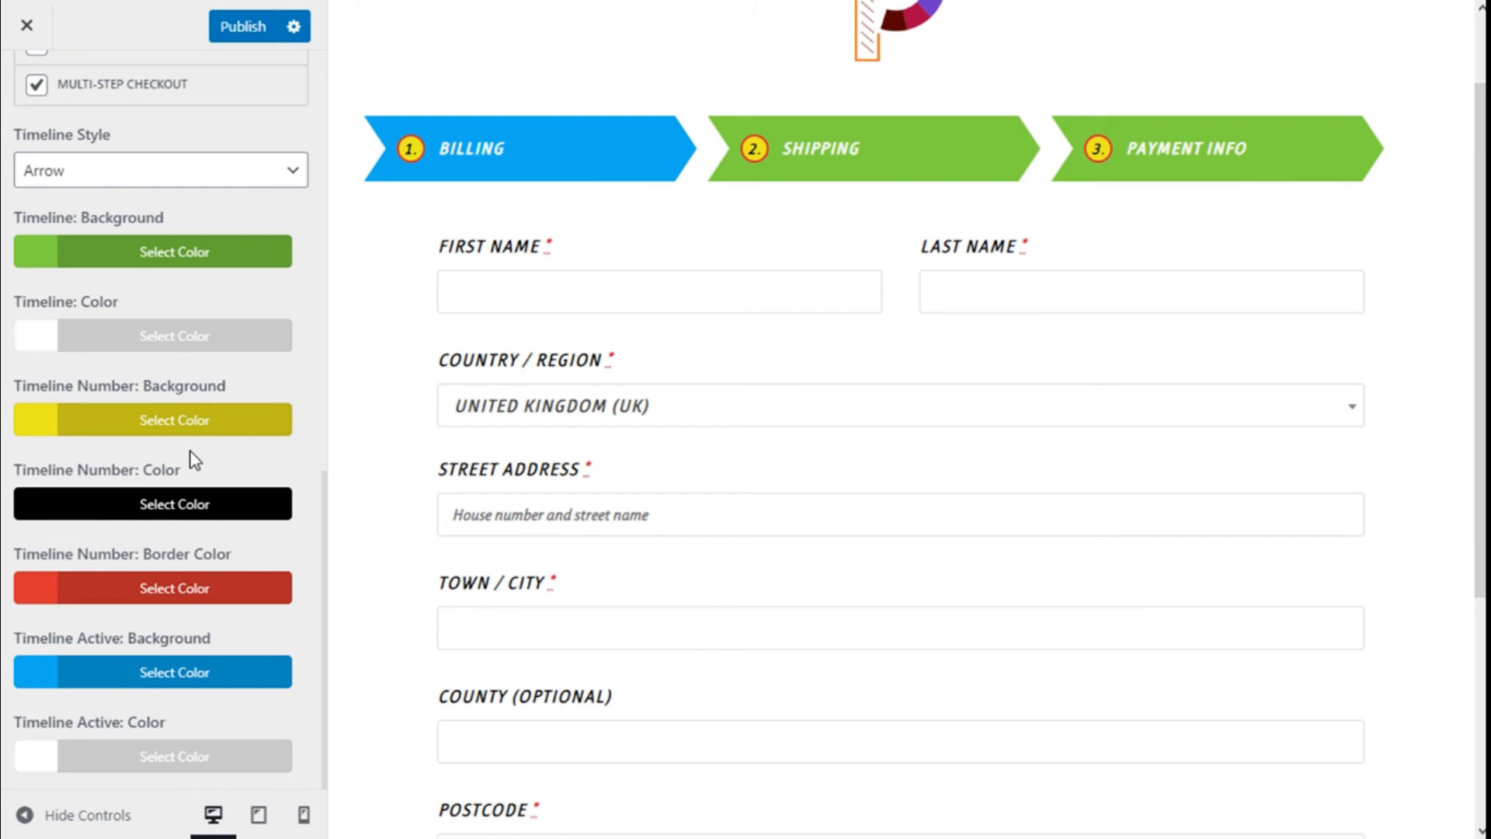
Step: Try red, yellow and blue as the Timeline Active Background and set it to purple #8224e3
click(207, 676)
scroll(176, 598, down, 5)
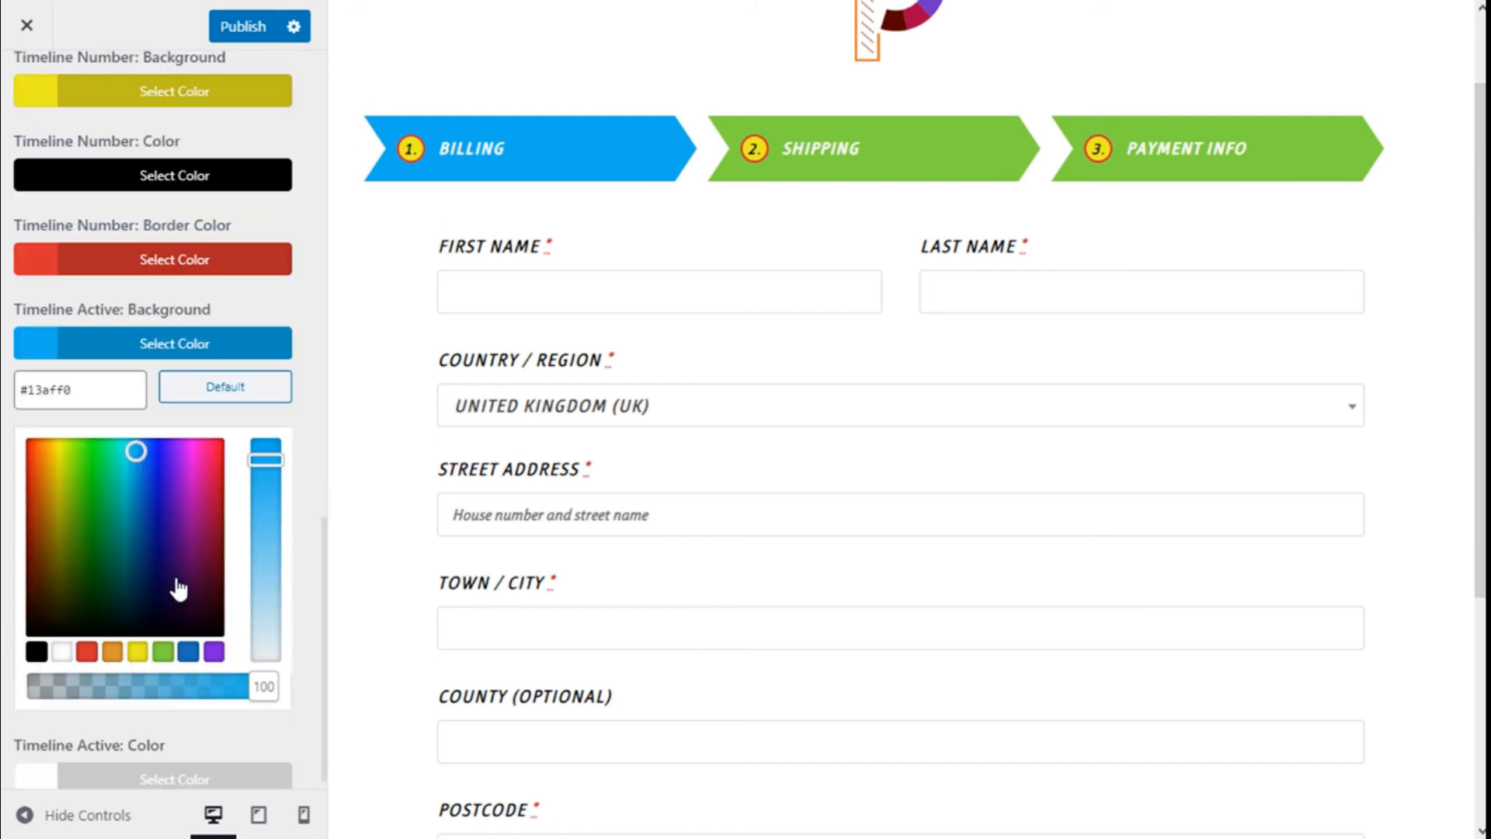
click(87, 652)
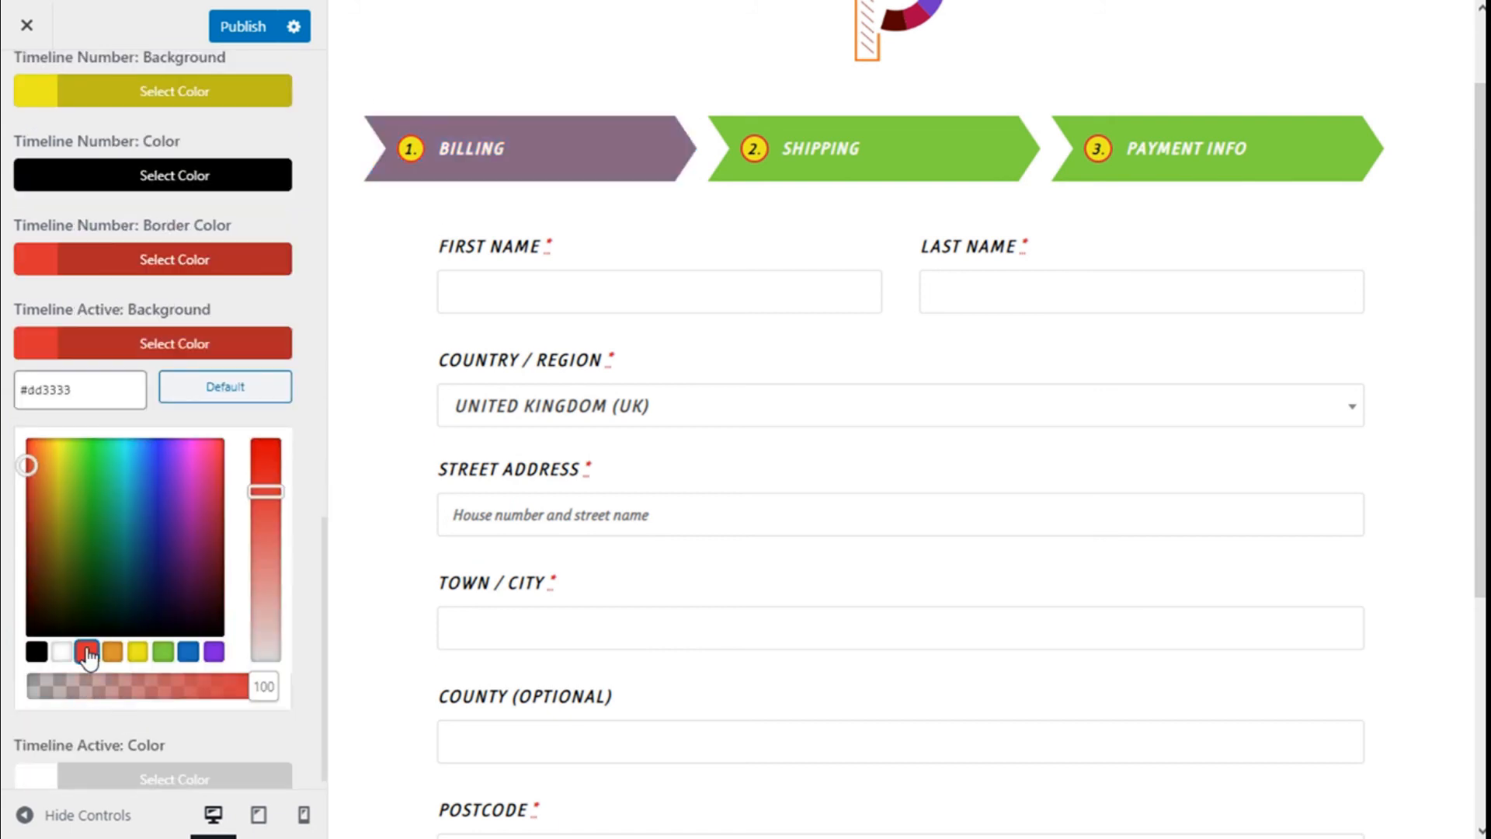
click(137, 652)
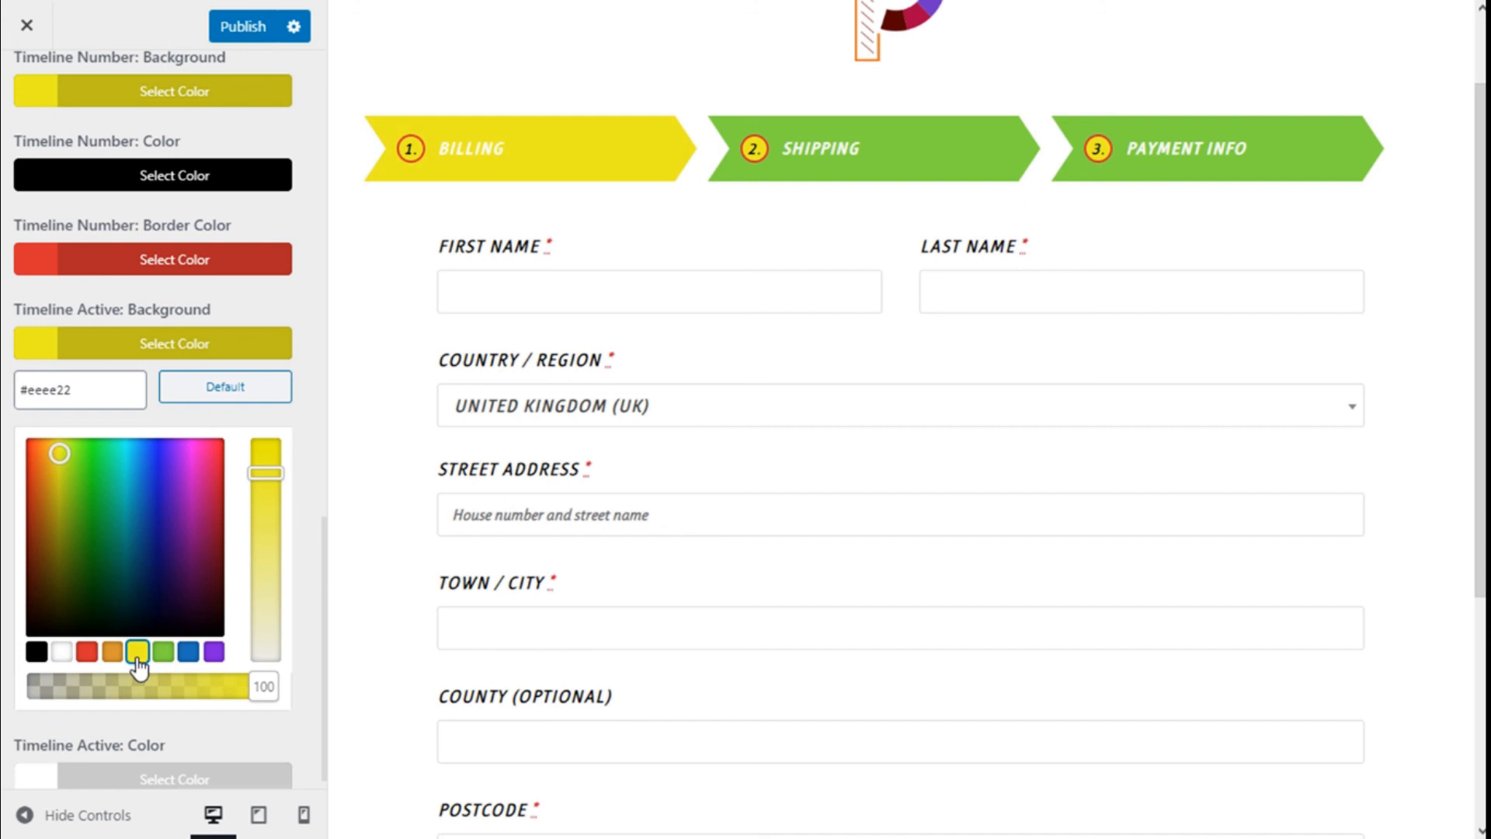
click(194, 654)
click(214, 652)
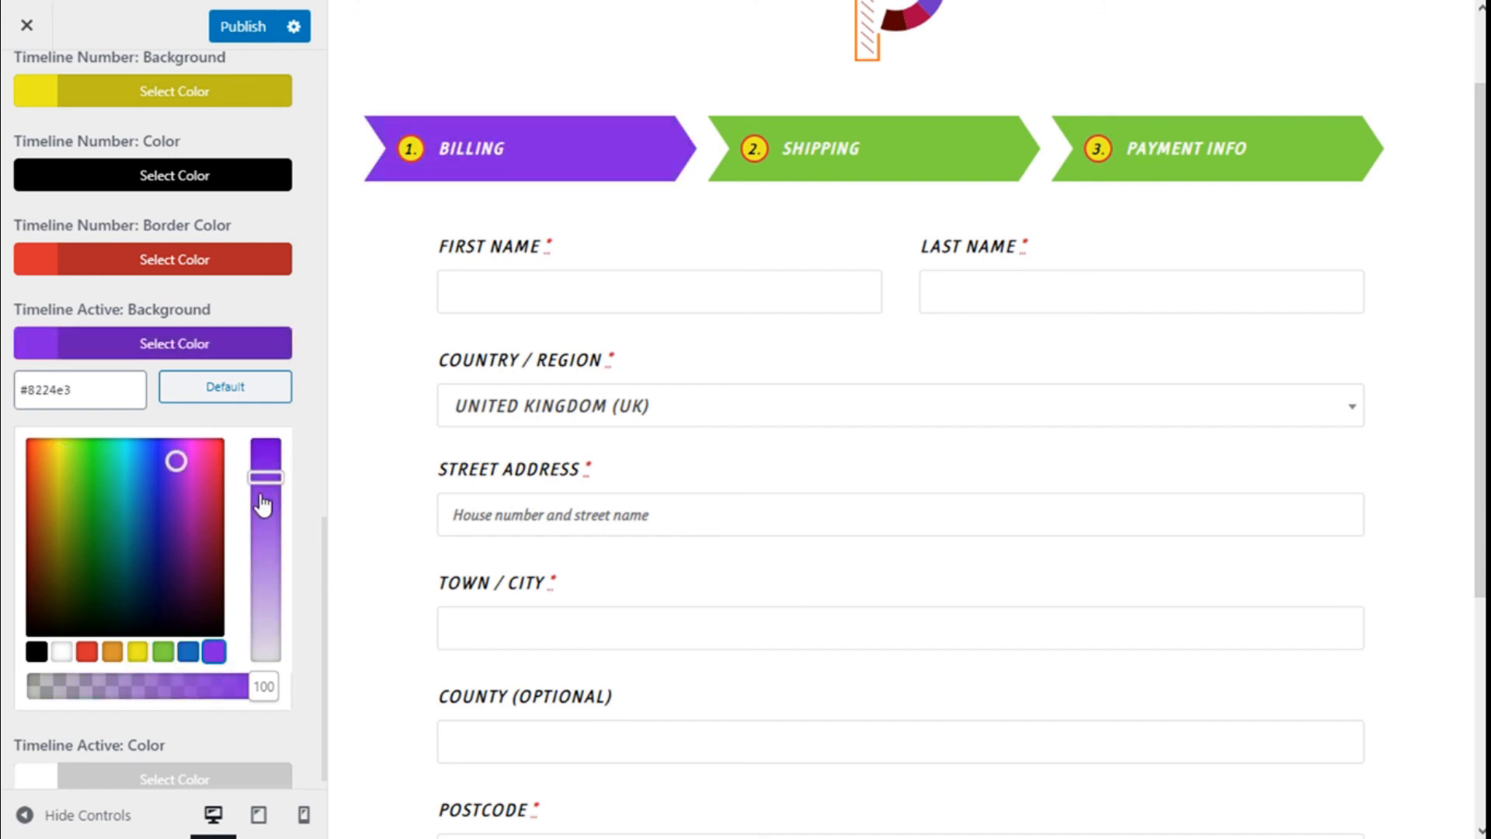
click(220, 353)
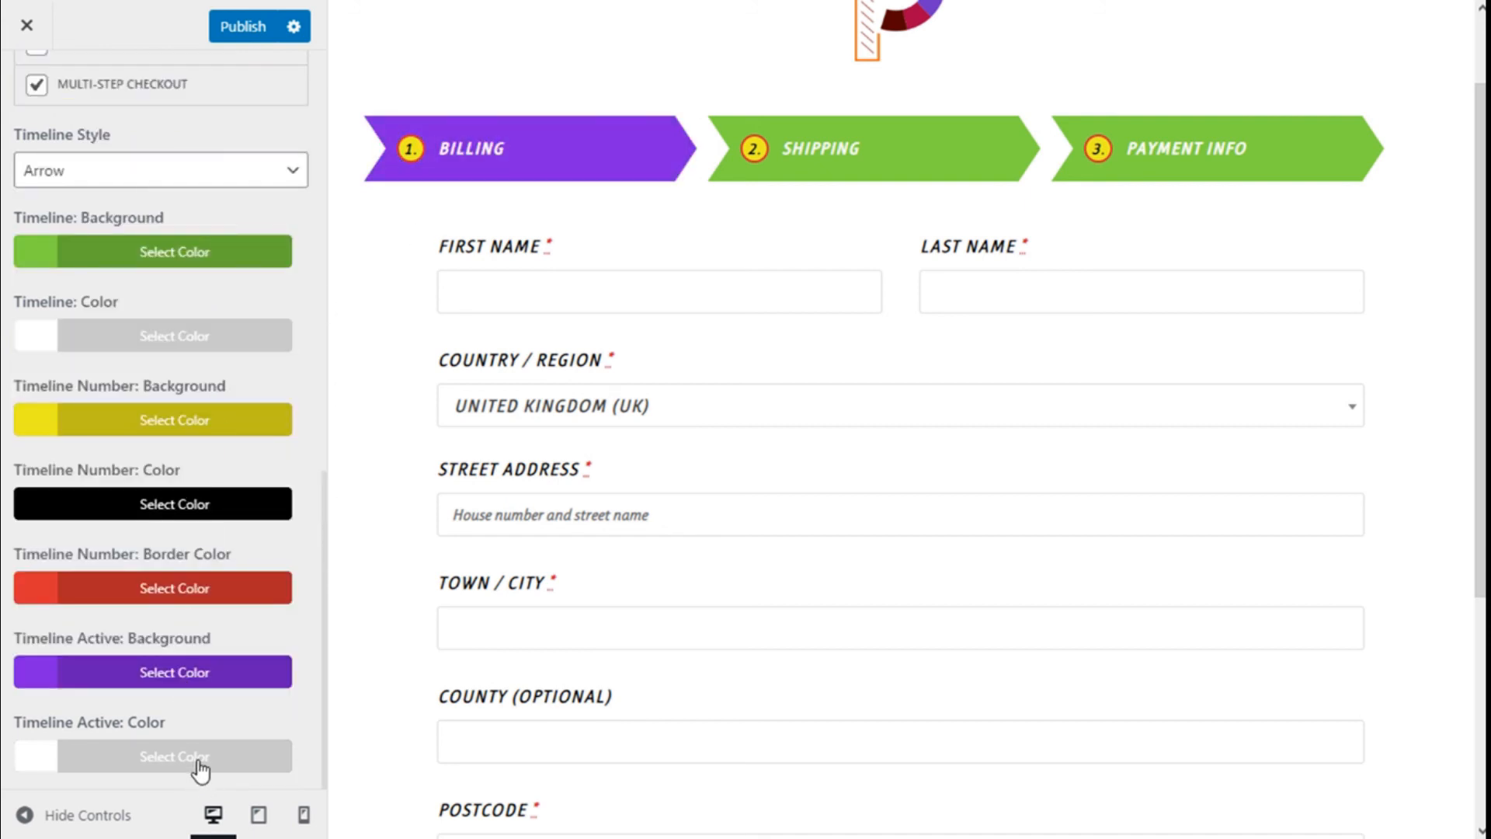
Step: Try black, green and orange as the Timeline Active text color and set it back to white
scroll(206, 523, down, 5)
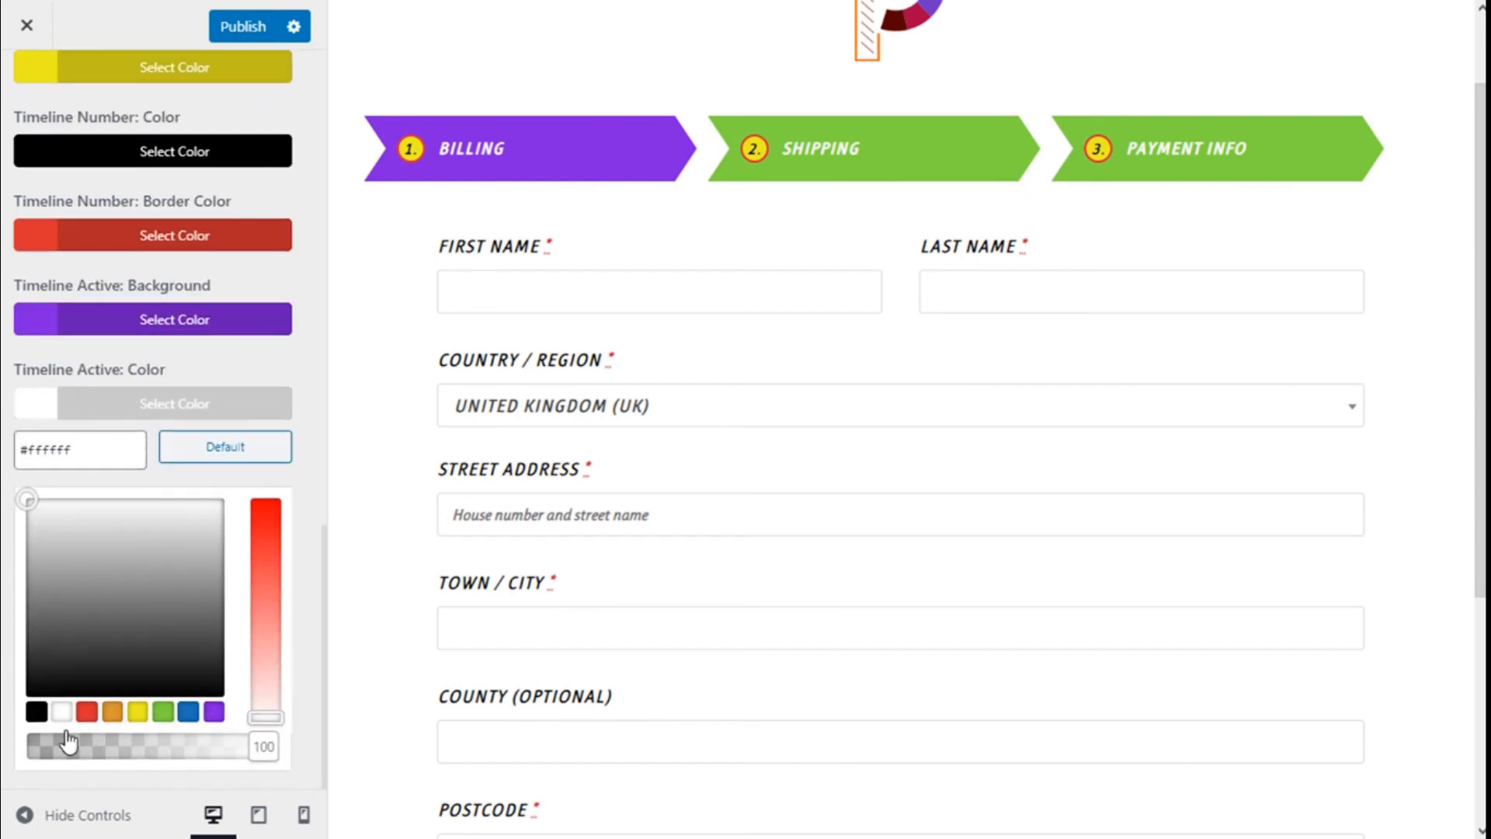
click(37, 711)
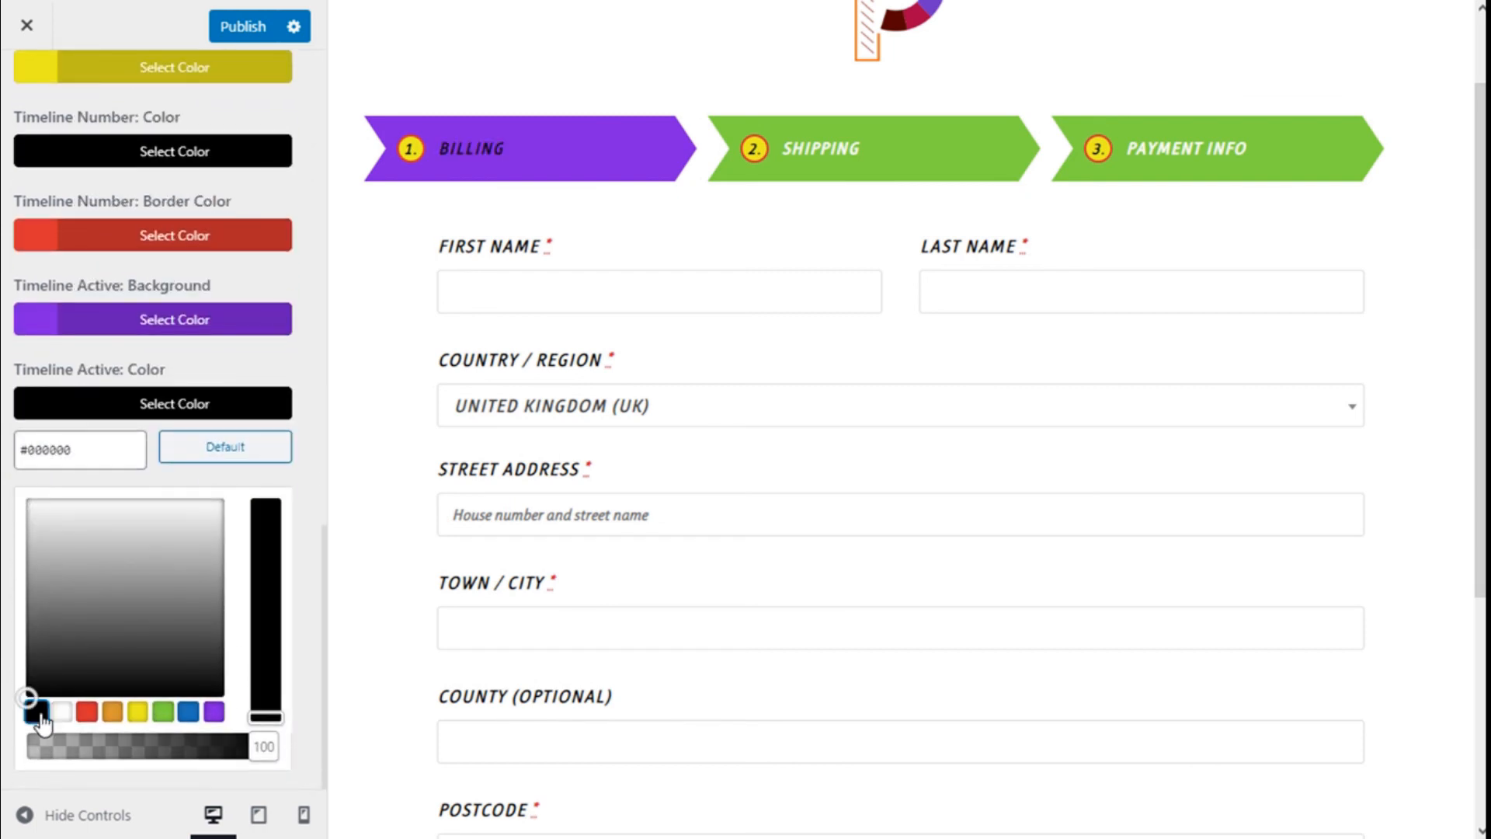
click(164, 711)
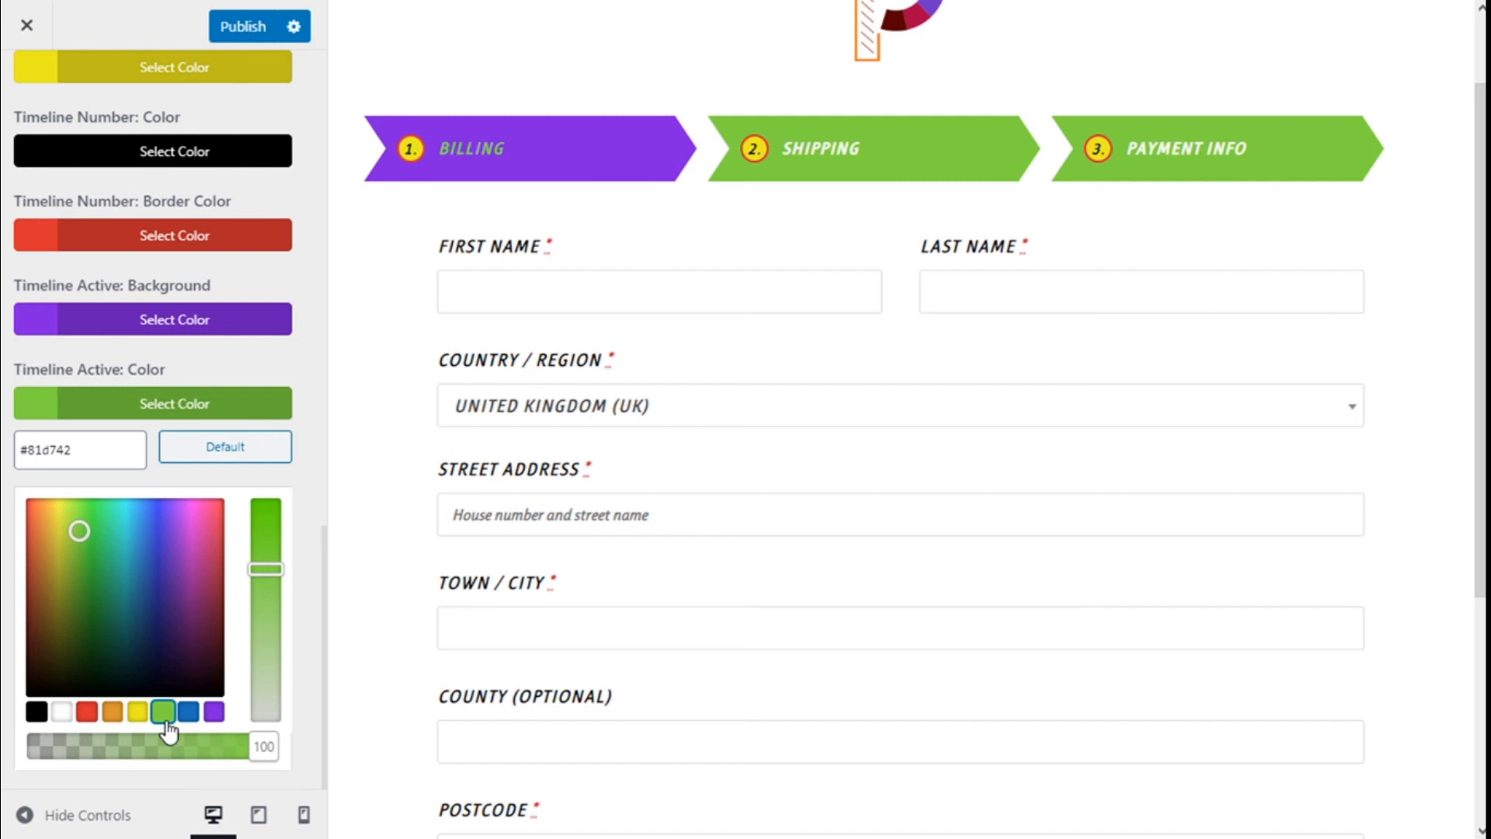
click(116, 714)
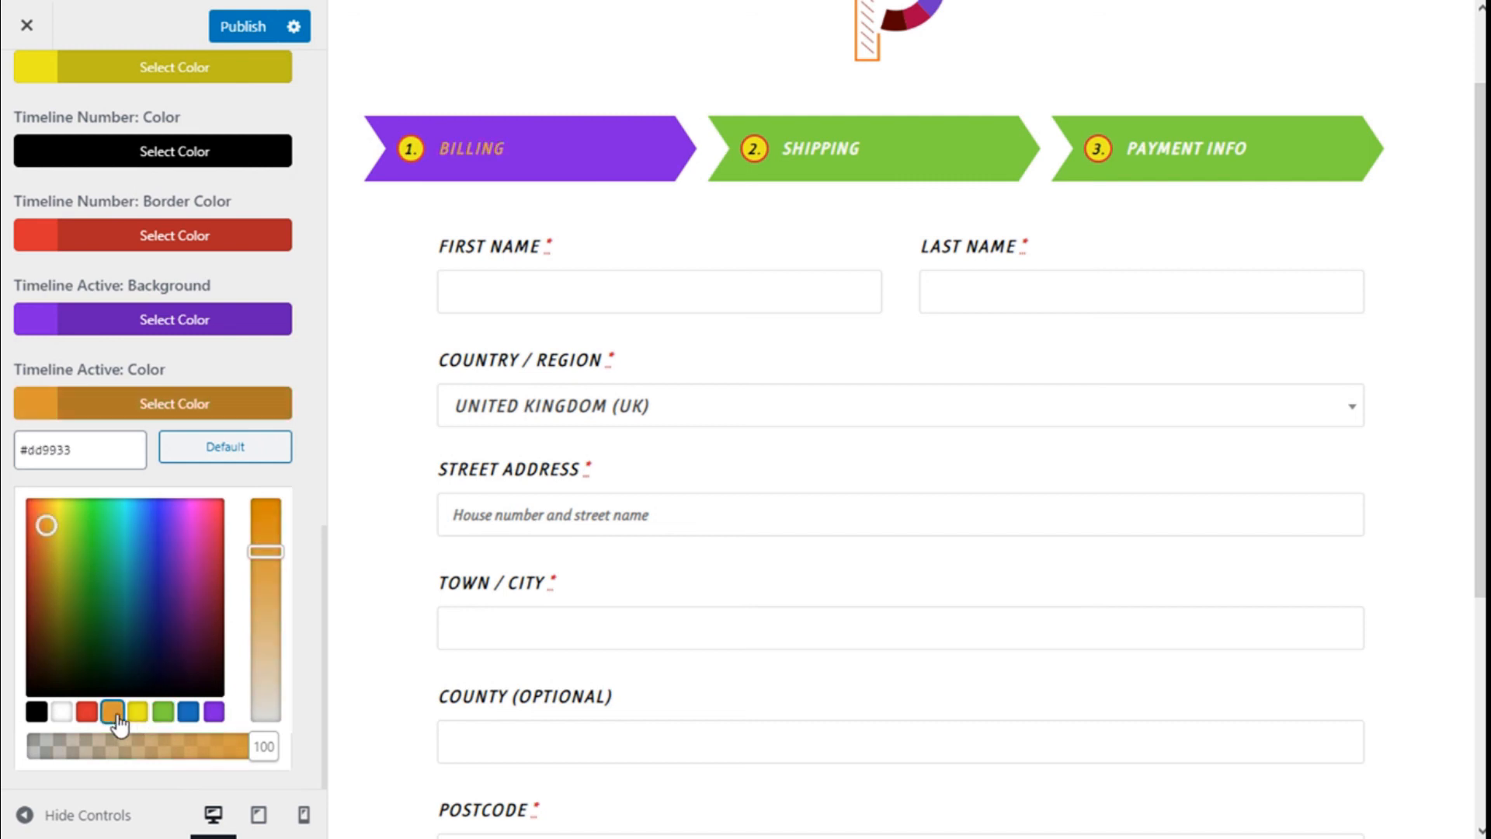
click(61, 712)
click(167, 403)
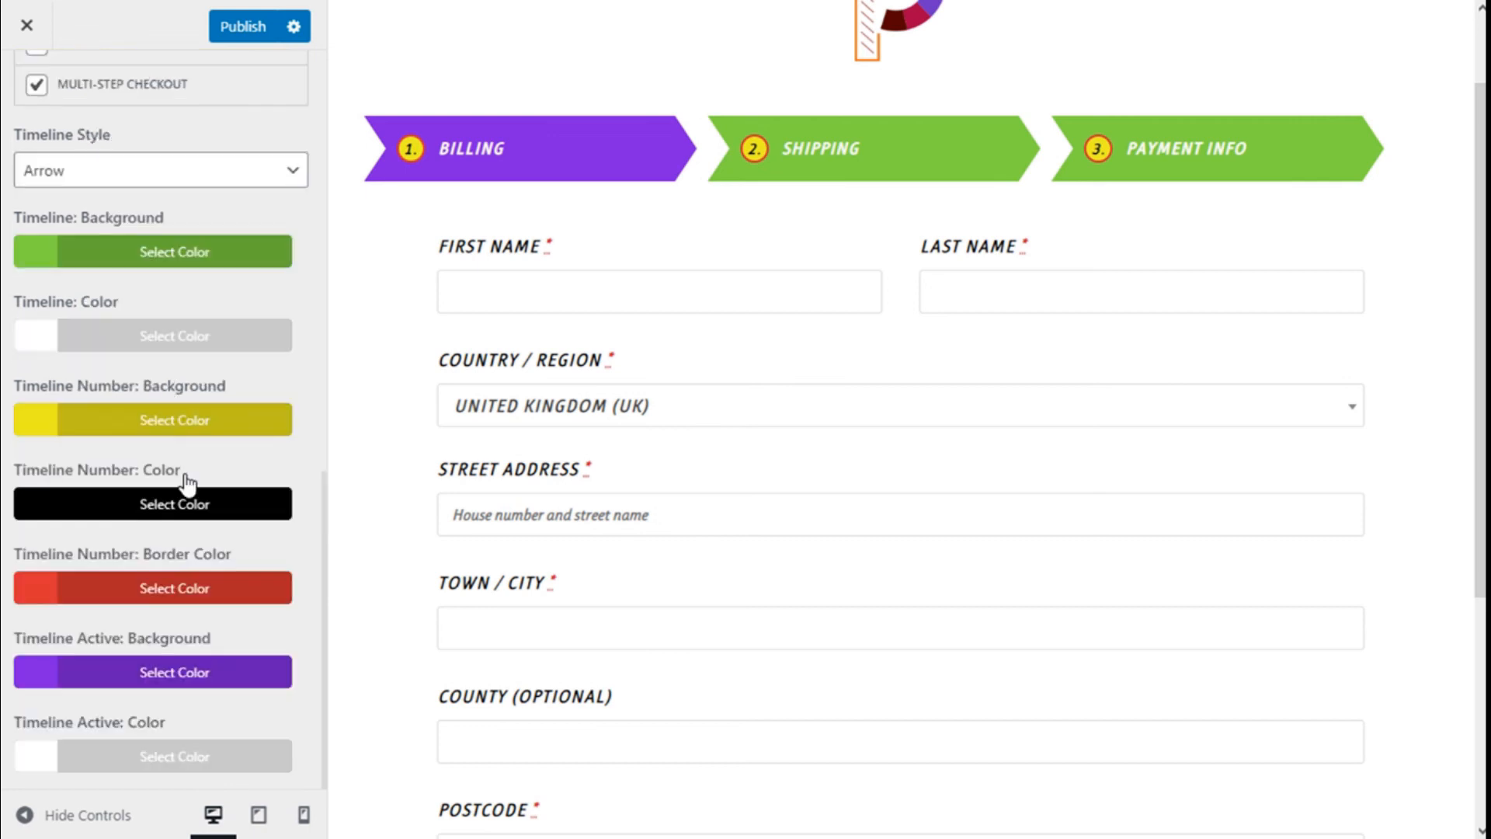
Step: Review the billing step in the checkout preview and try to continue to shipping with the required fields left empty
scroll(1032, 469, down, 5)
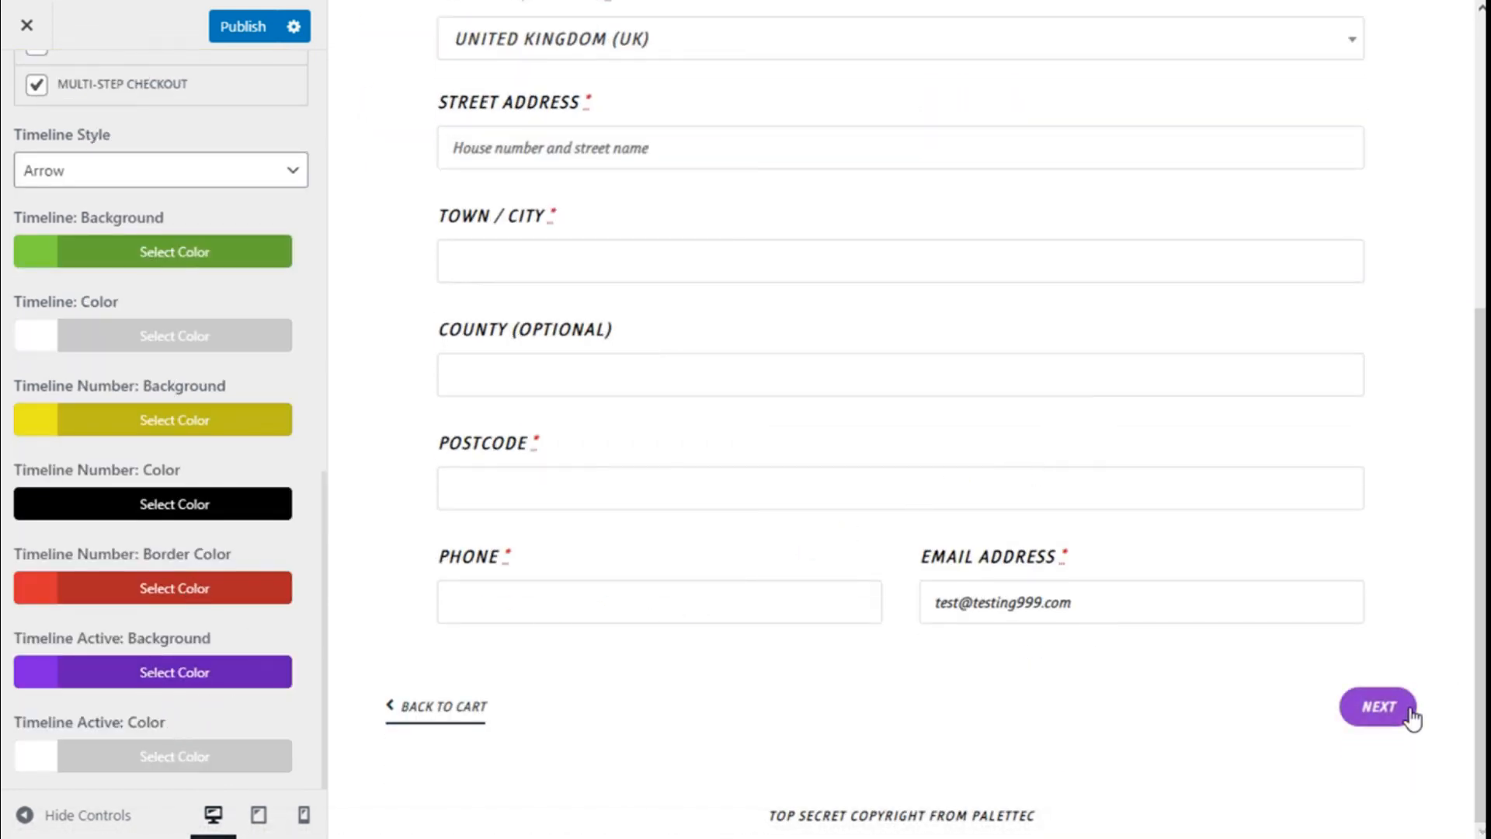
scroll(862, 592, up, 6)
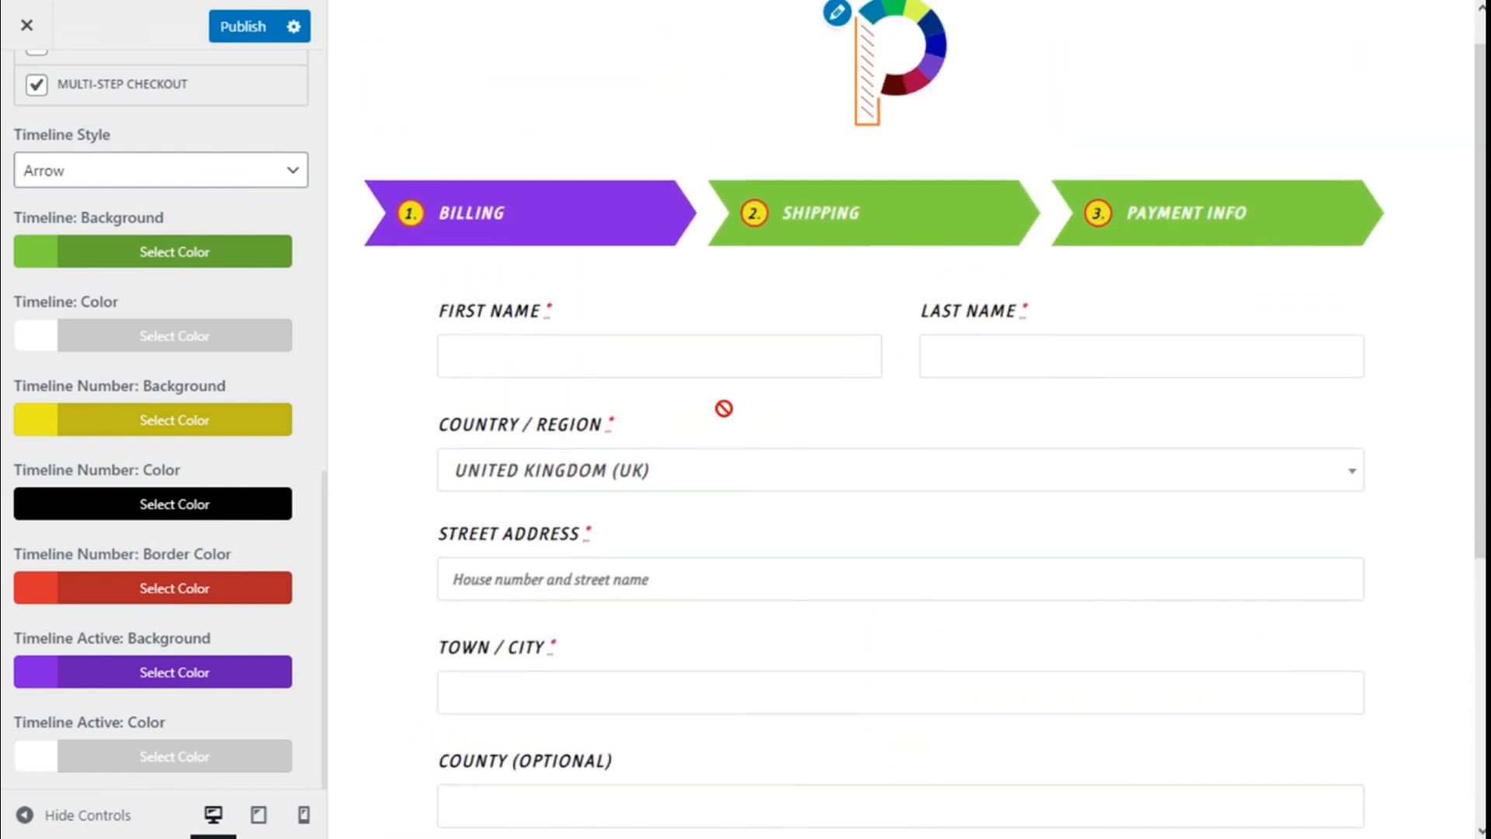
scroll(616, 249, down, 6)
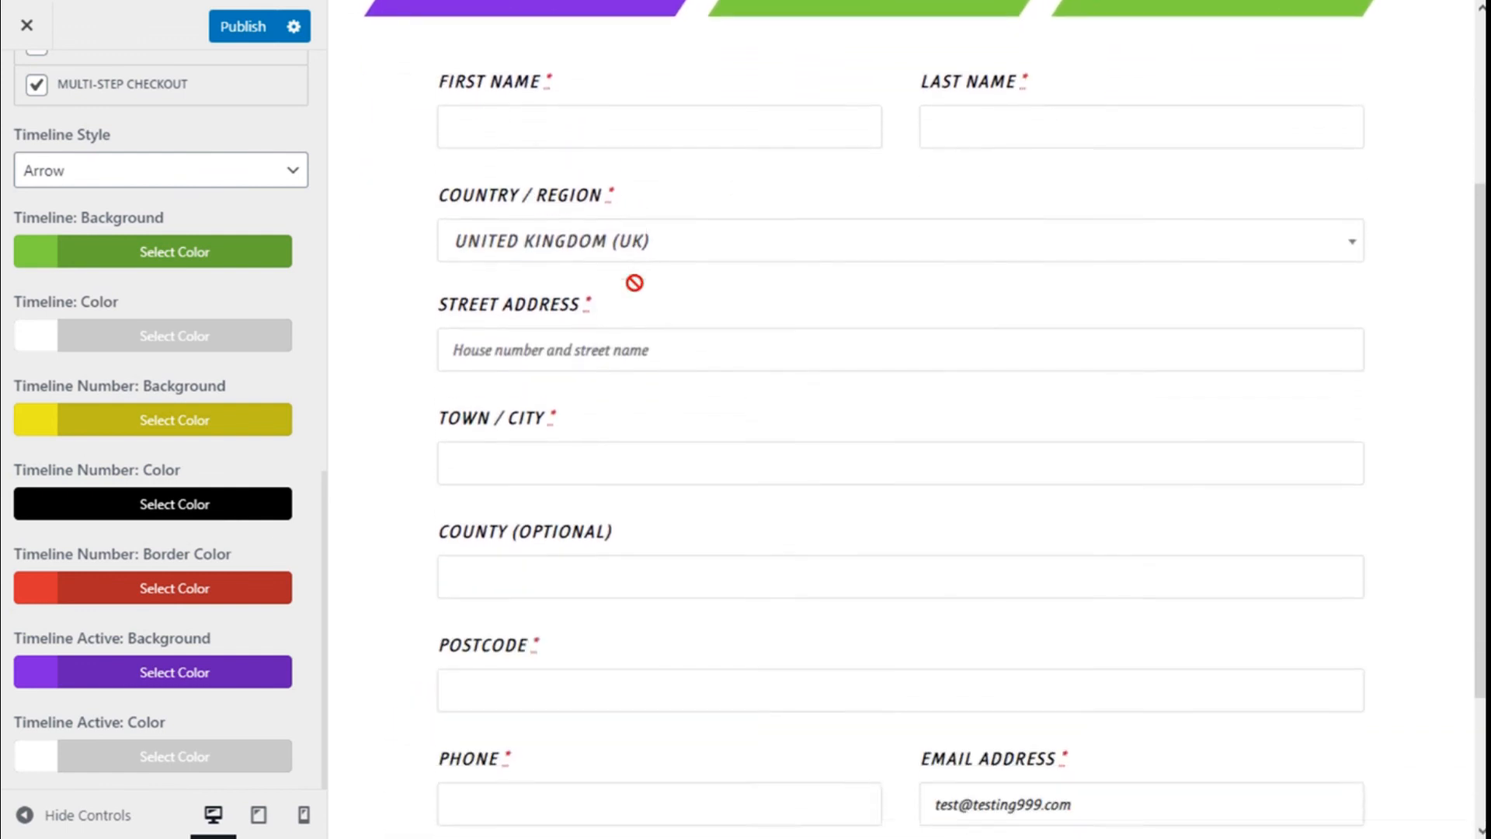
scroll(1217, 604, up, 6)
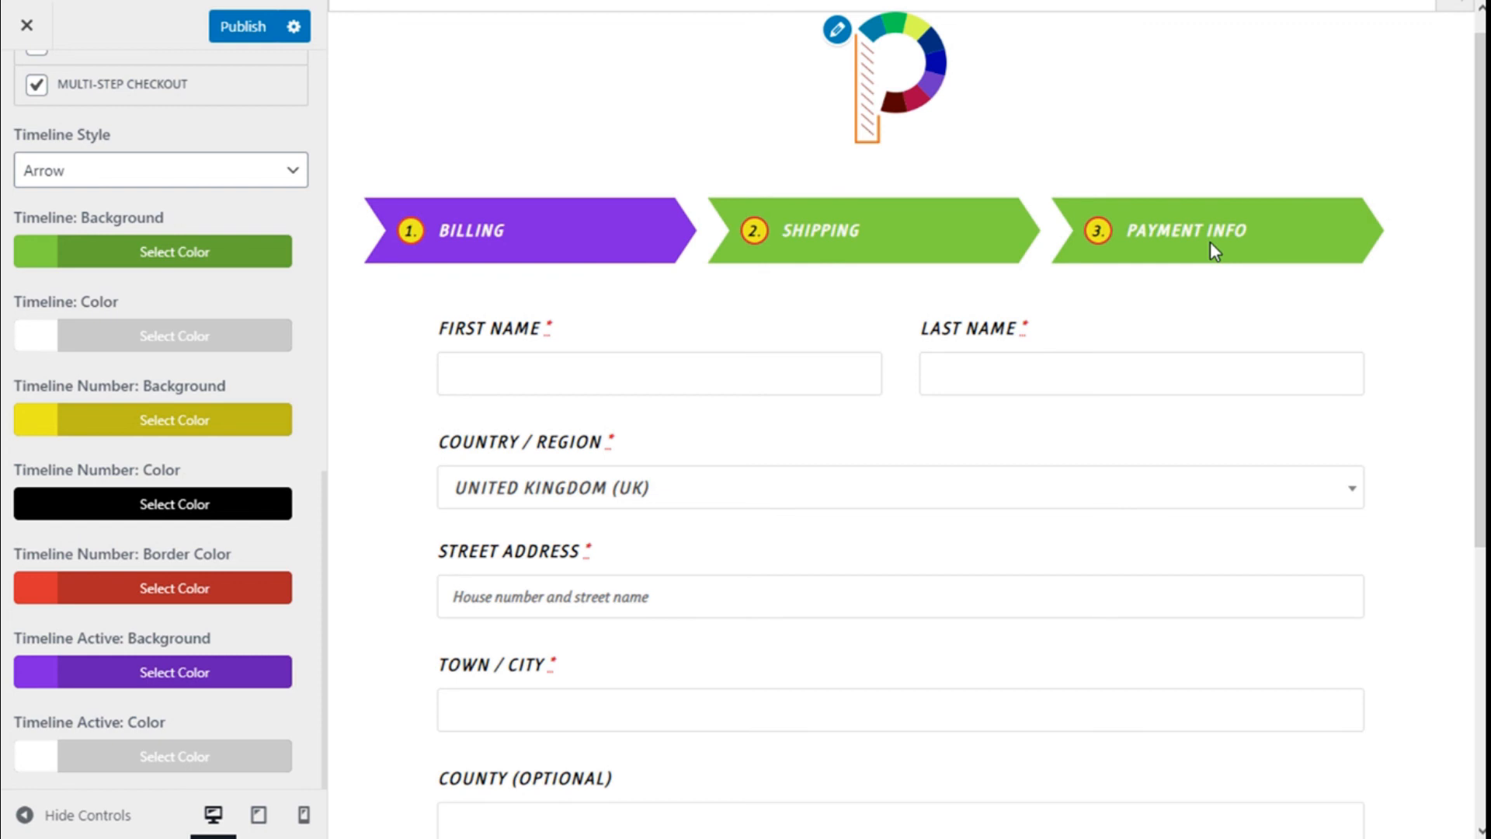
scroll(1213, 247, down, 6)
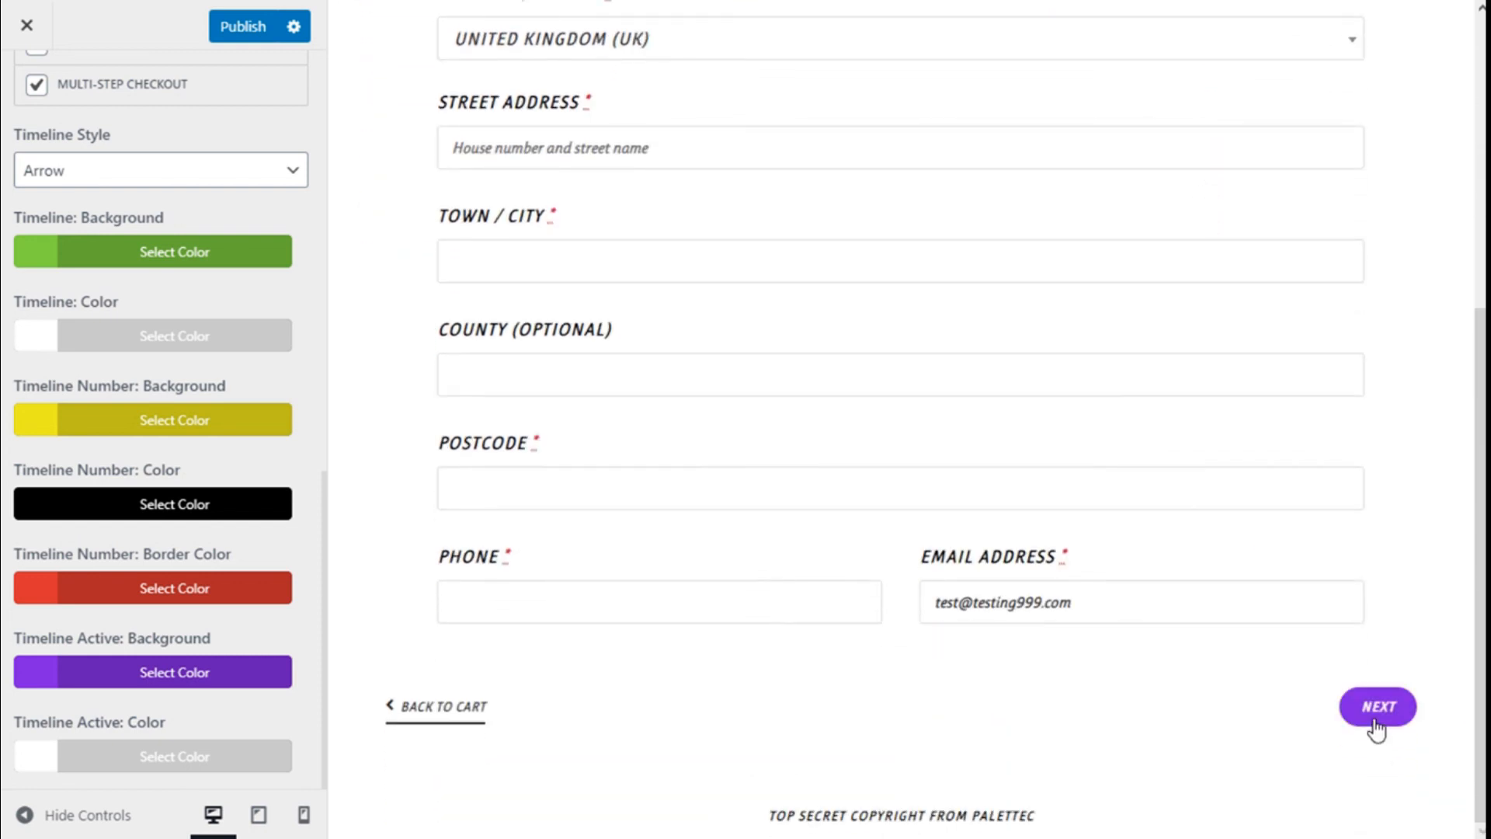
click(1377, 708)
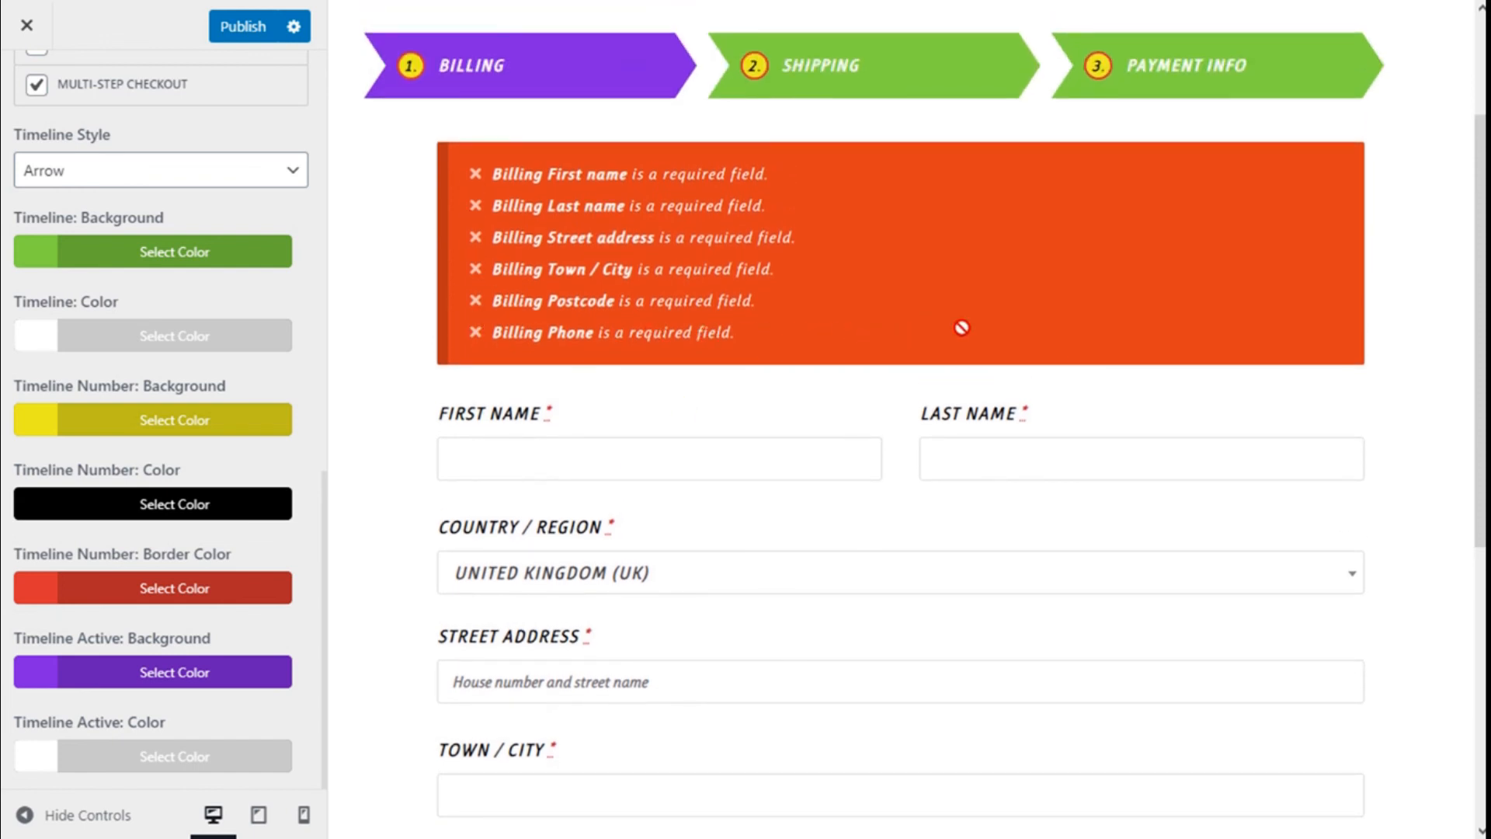
scroll(1411, 274, down, 2)
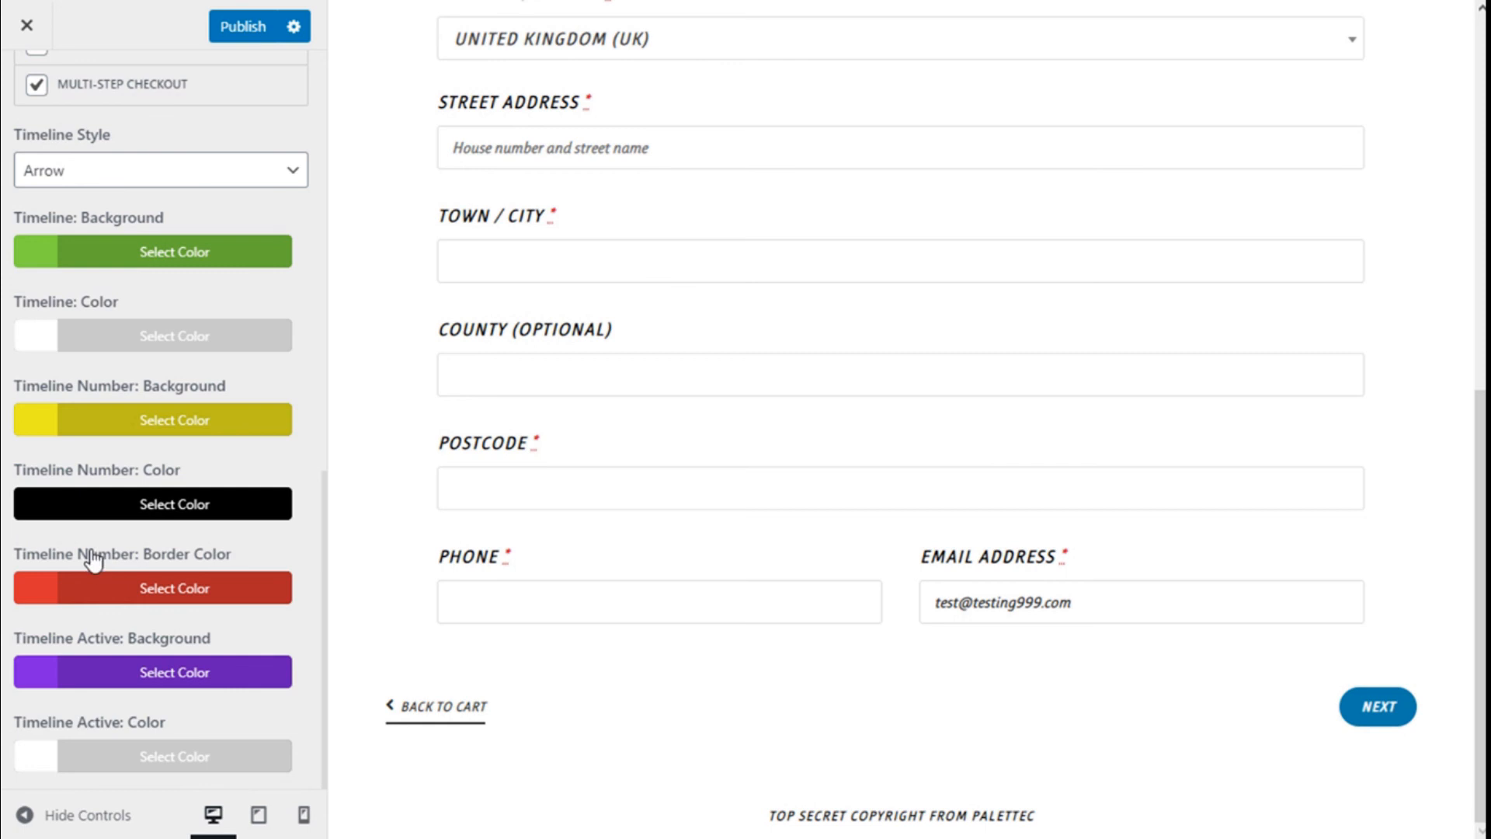
Step: Publish the checkout page customizations
scroll(192, 469, up, 10)
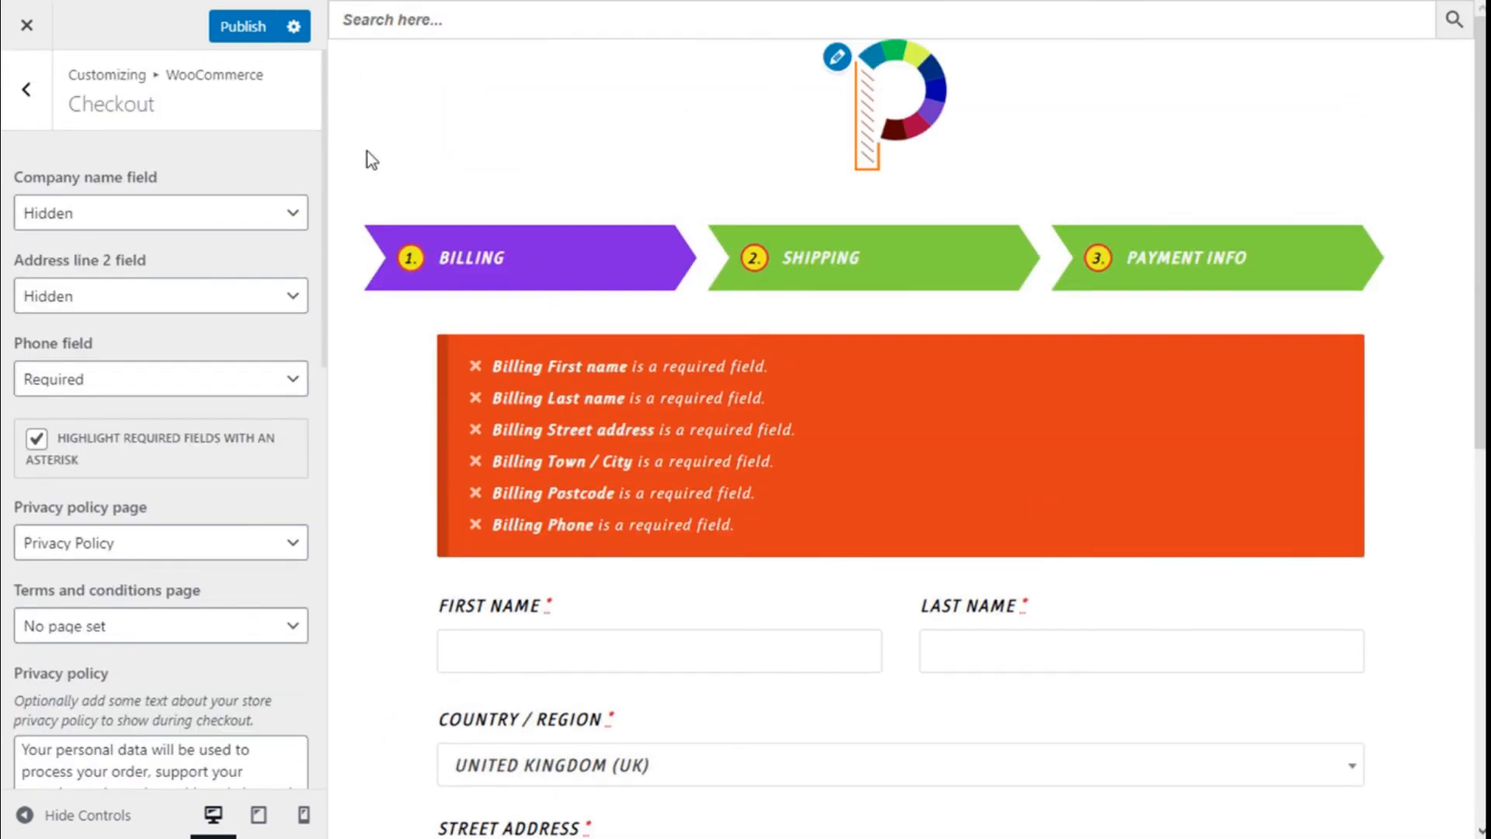
click(256, 39)
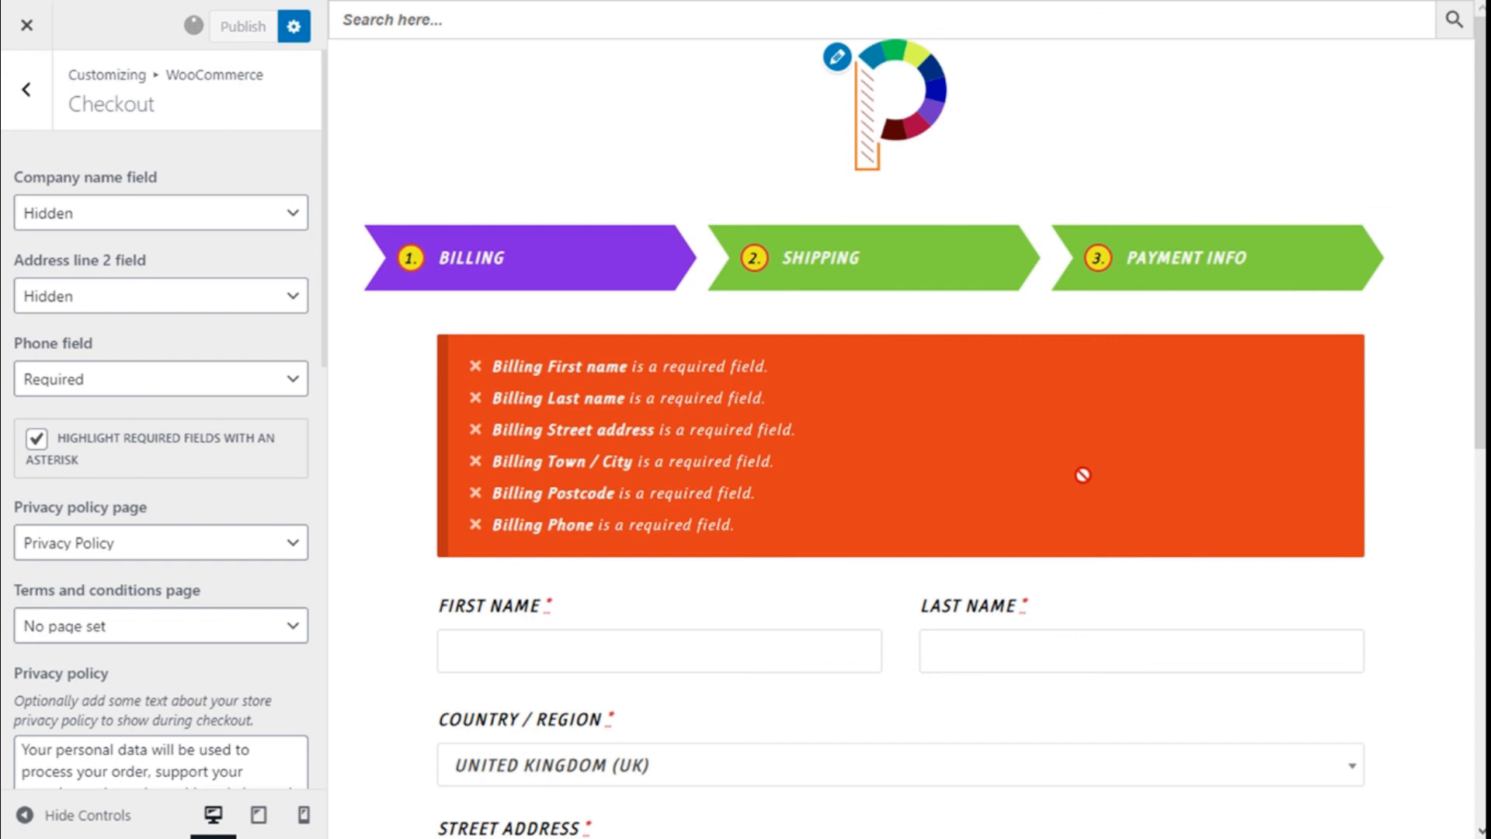